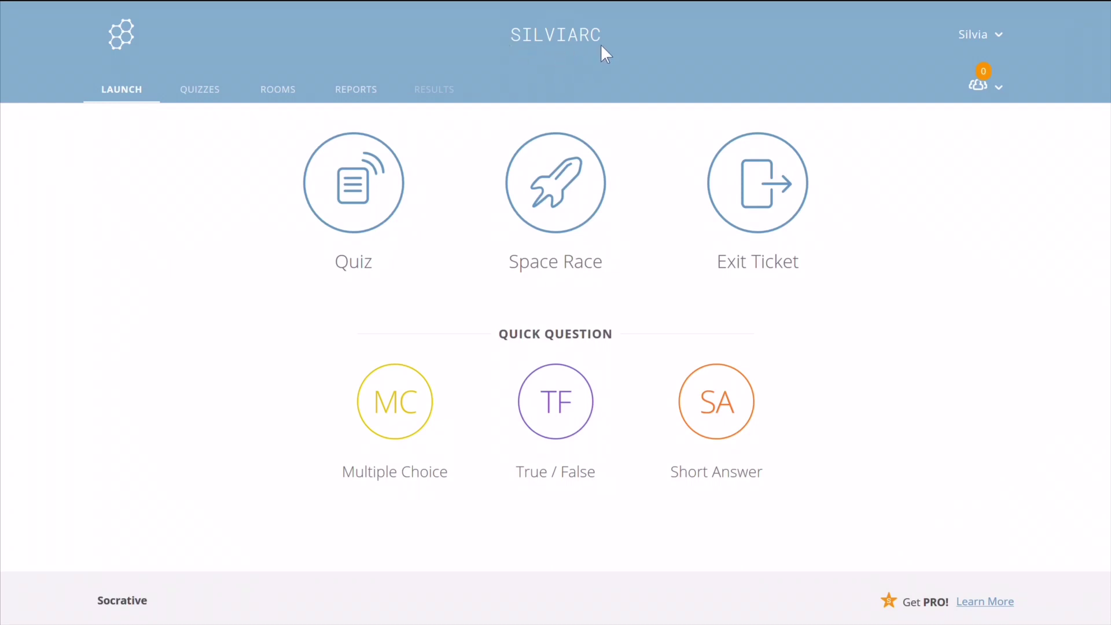
Go to the Rooms page to see the account's single default room.
left_click(282, 104)
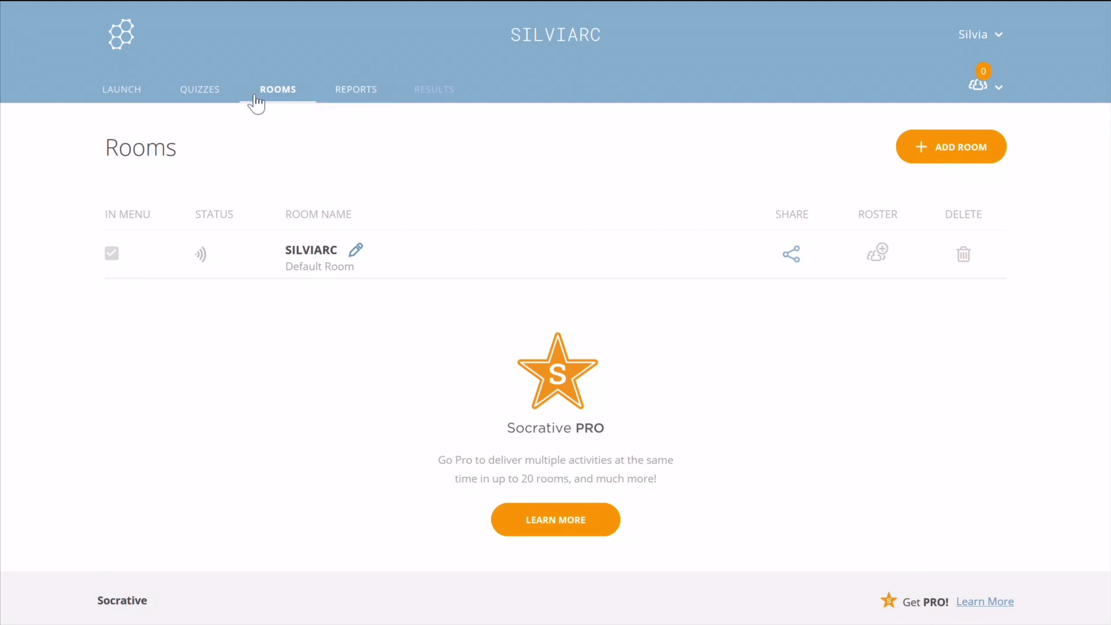
Browse the saved quizzes list, with Somos todos Milagres - Clube de Leitura at the top.
left_click(207, 98)
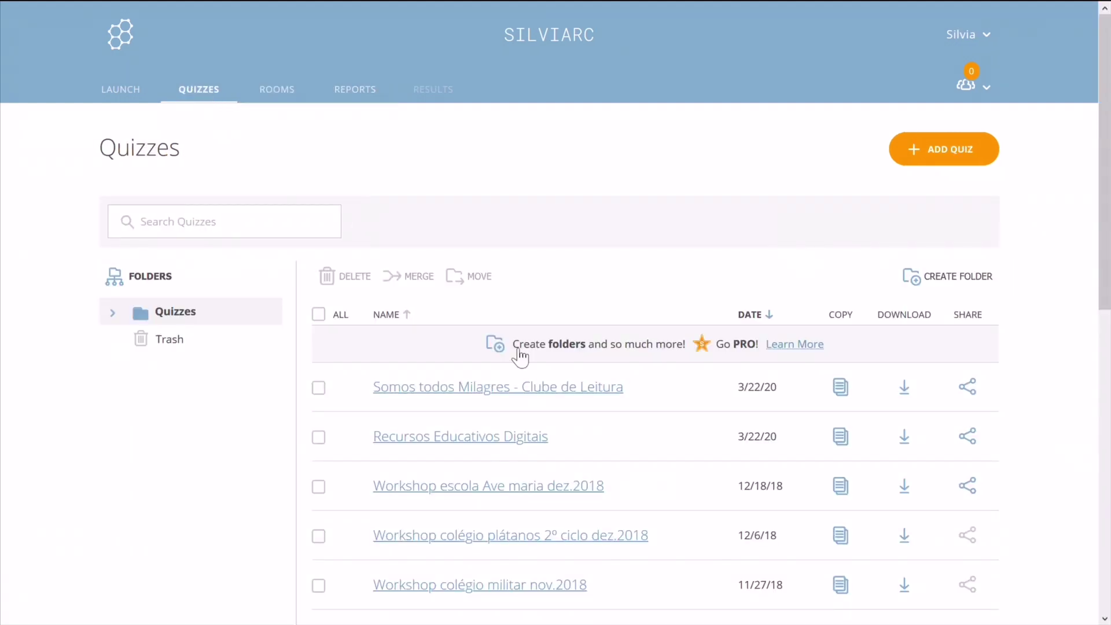
scroll(595, 602, "down", 6)
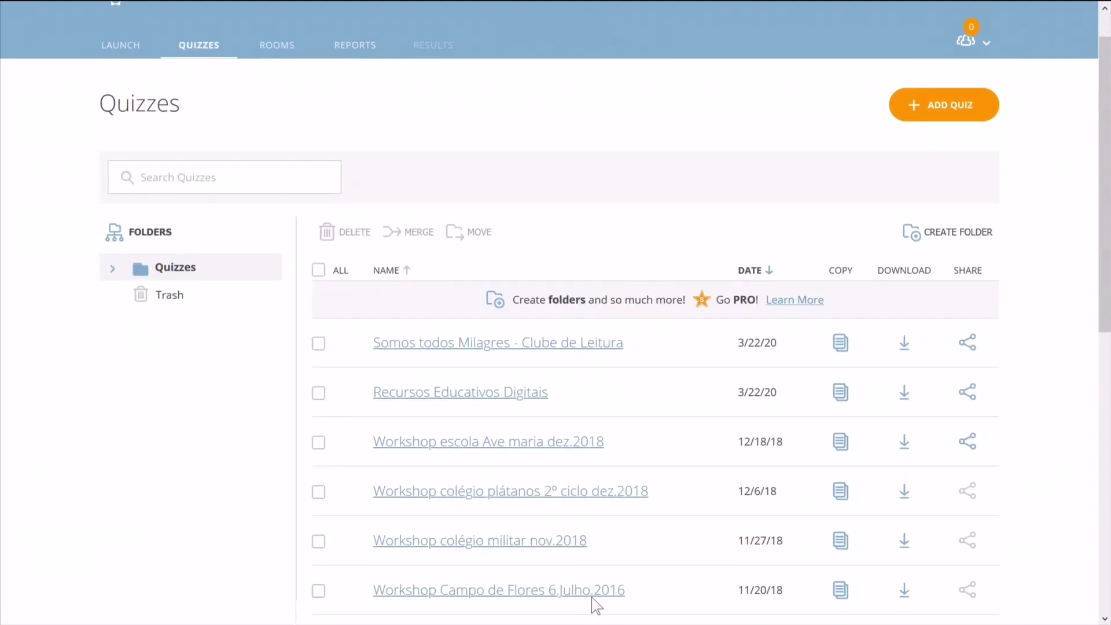
scroll(596, 605, "down", 4)
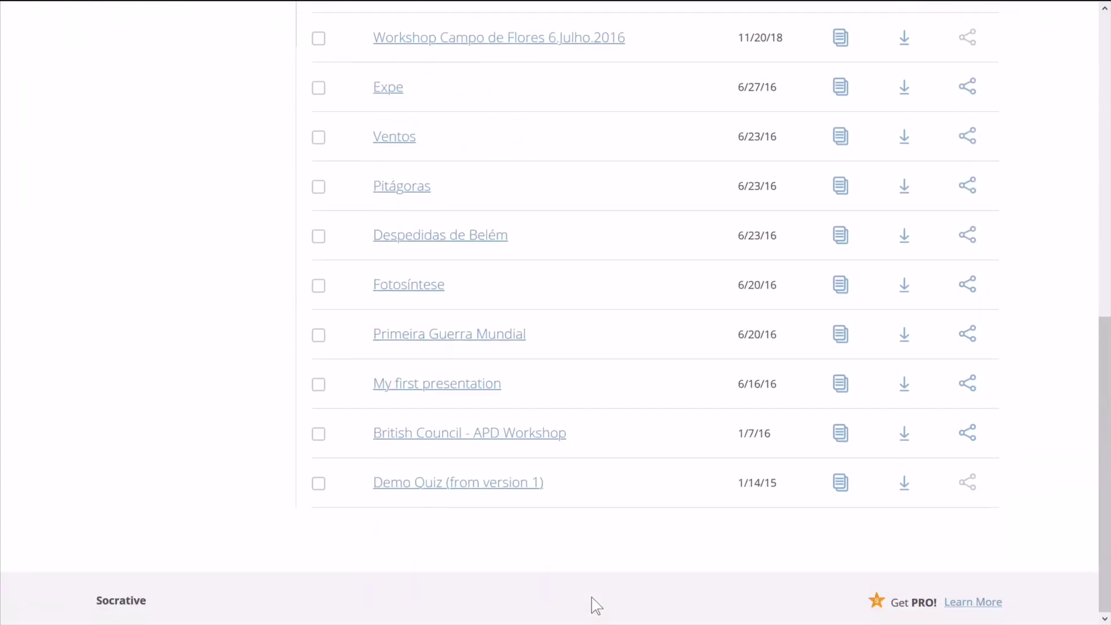
scroll(596, 604, "up", 10)
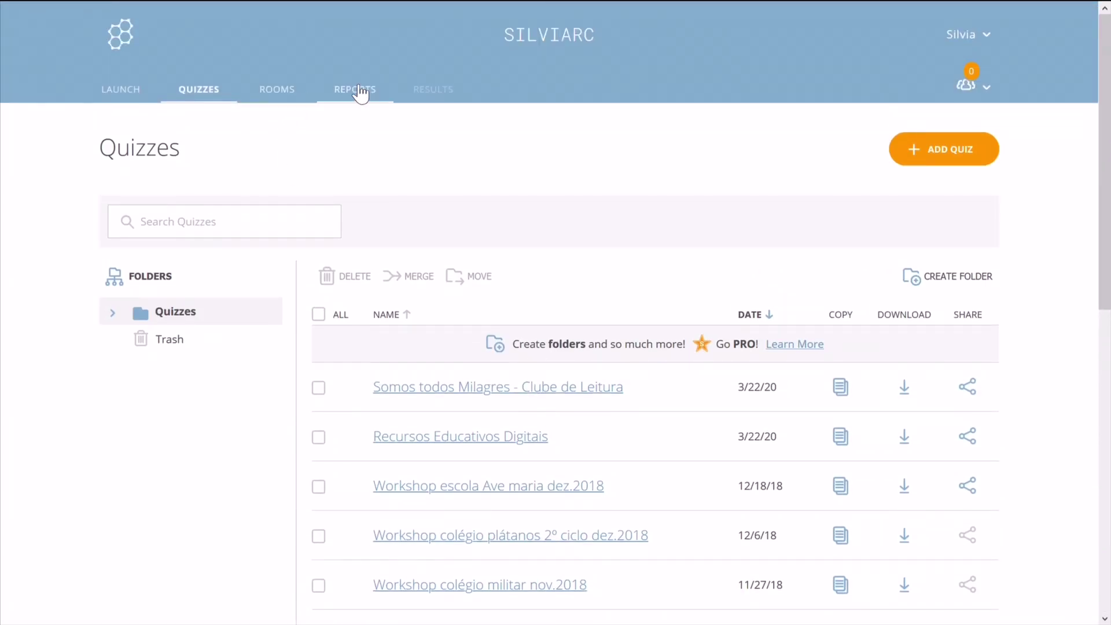
Look through the 69 past activity reports, then return to the quizzes list.
left_click(359, 90)
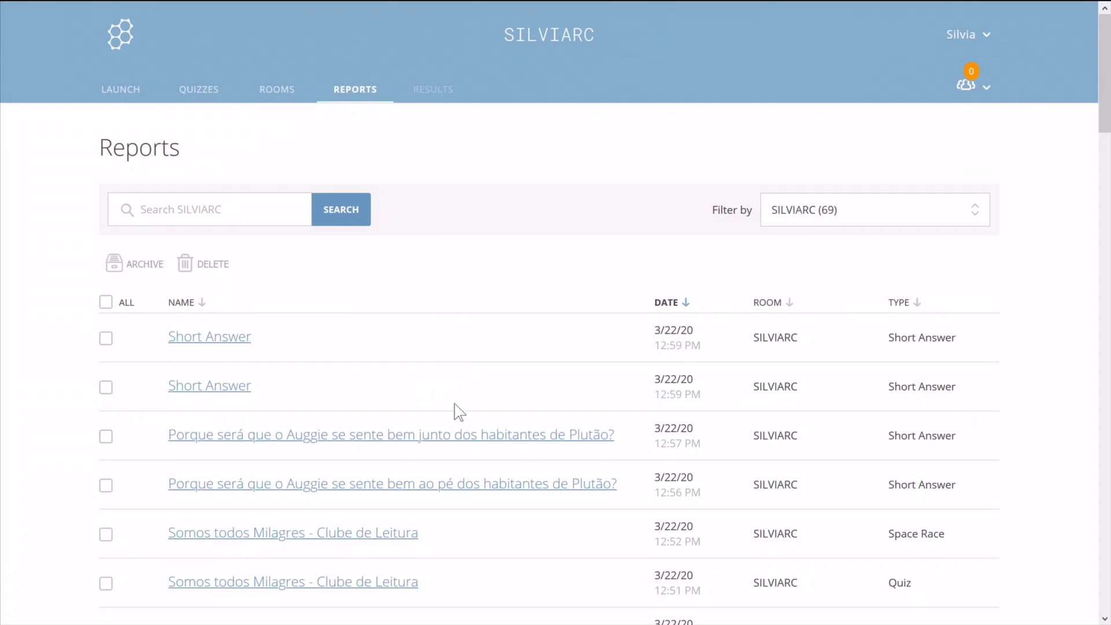
scroll(454, 405, "down", 10)
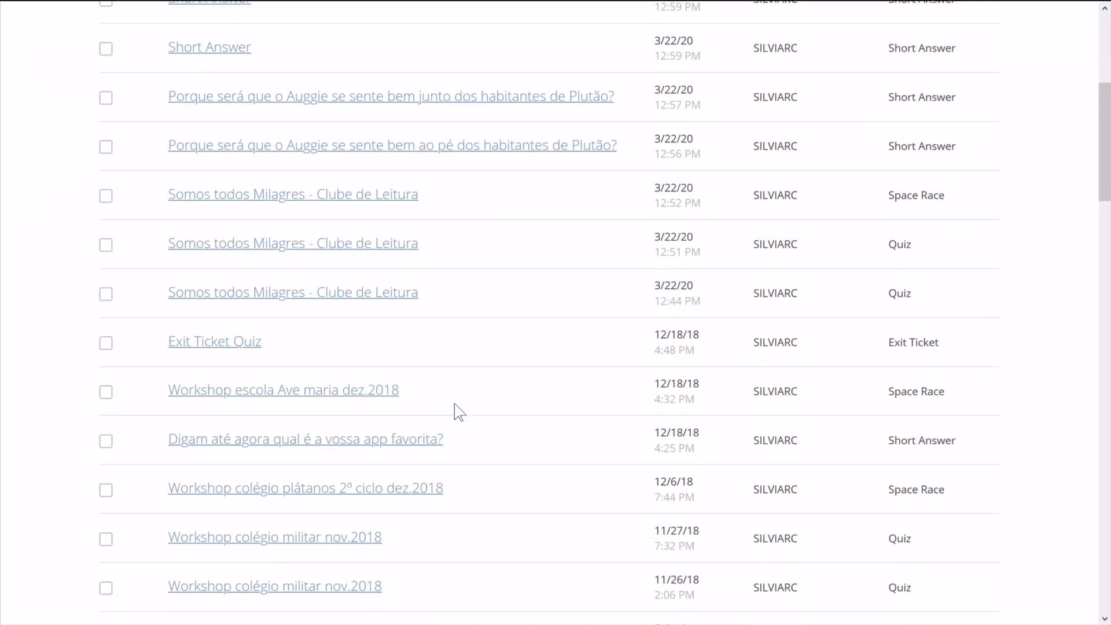
scroll(454, 404, "down", 5)
scroll(454, 408, "up", 15)
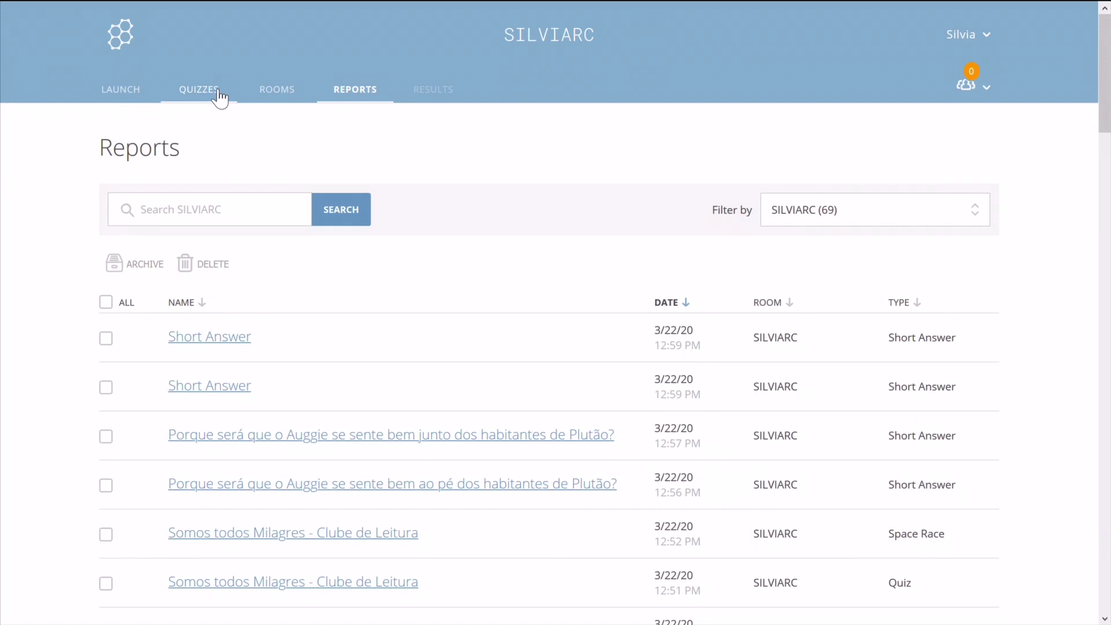
left_click(219, 98)
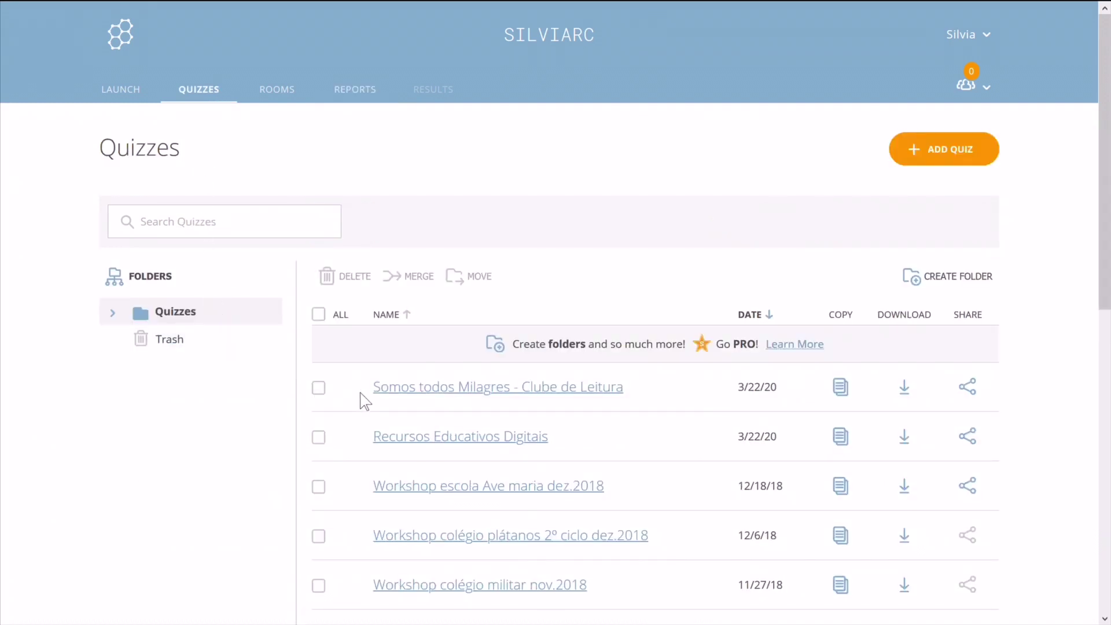
In Somos todos Milagres - Clube de Leitura, save question 1 with True as correct.
left_click(473, 395)
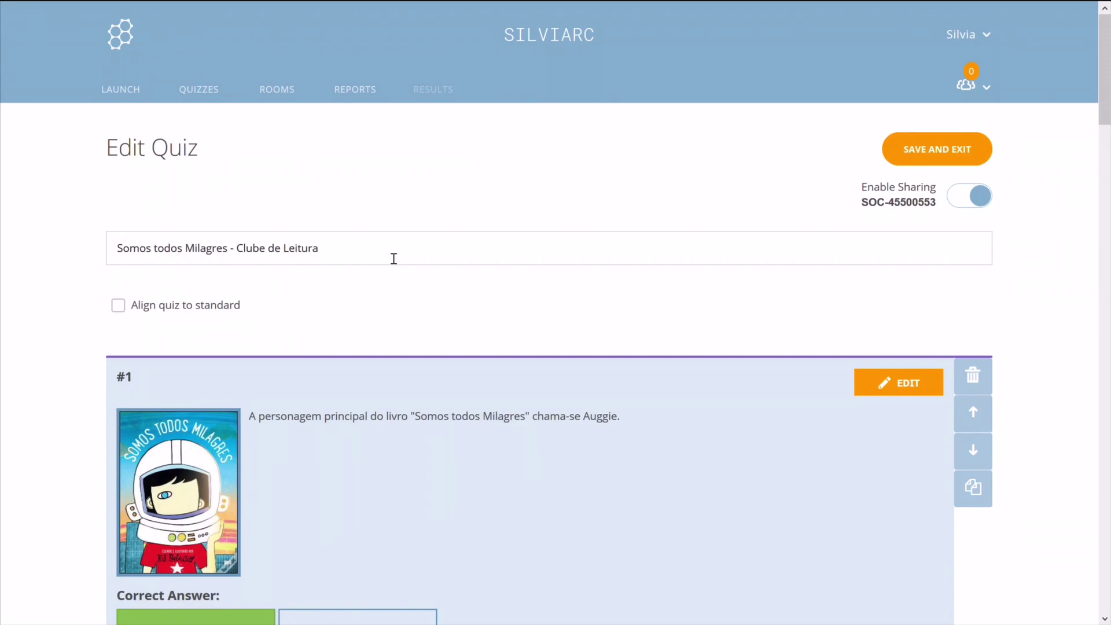
scroll(429, 454, "down", 2)
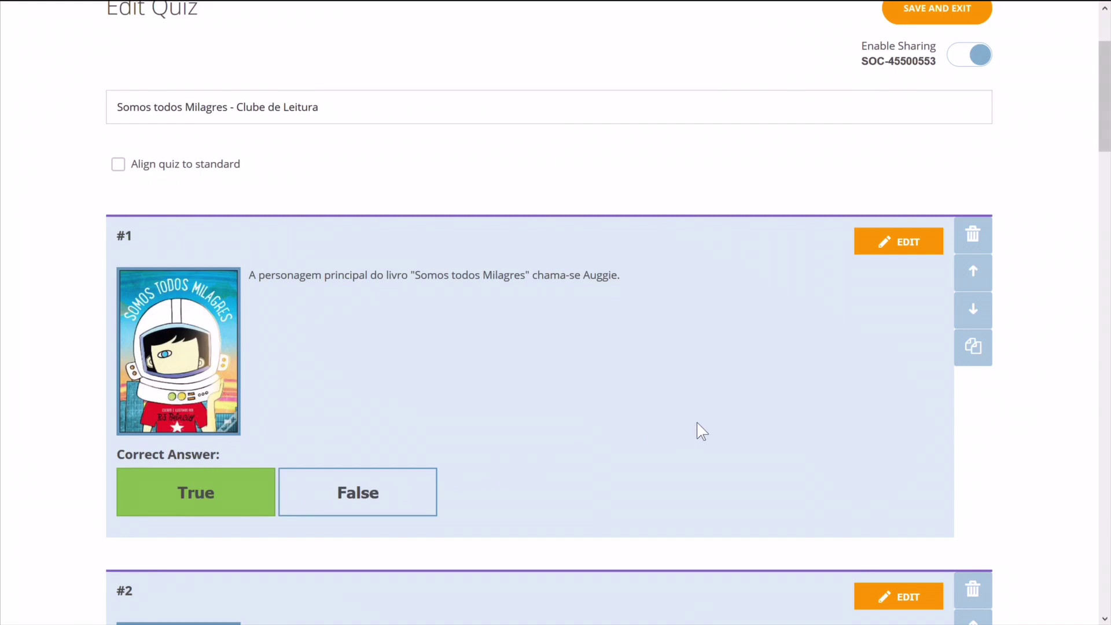
left_click(916, 247)
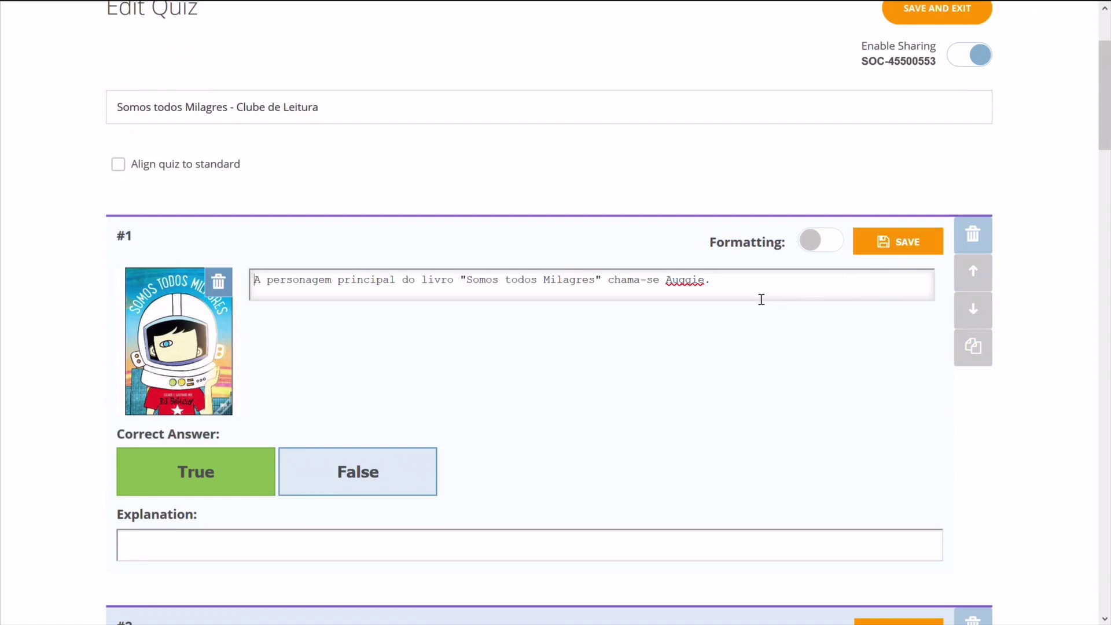
left_click(392, 489)
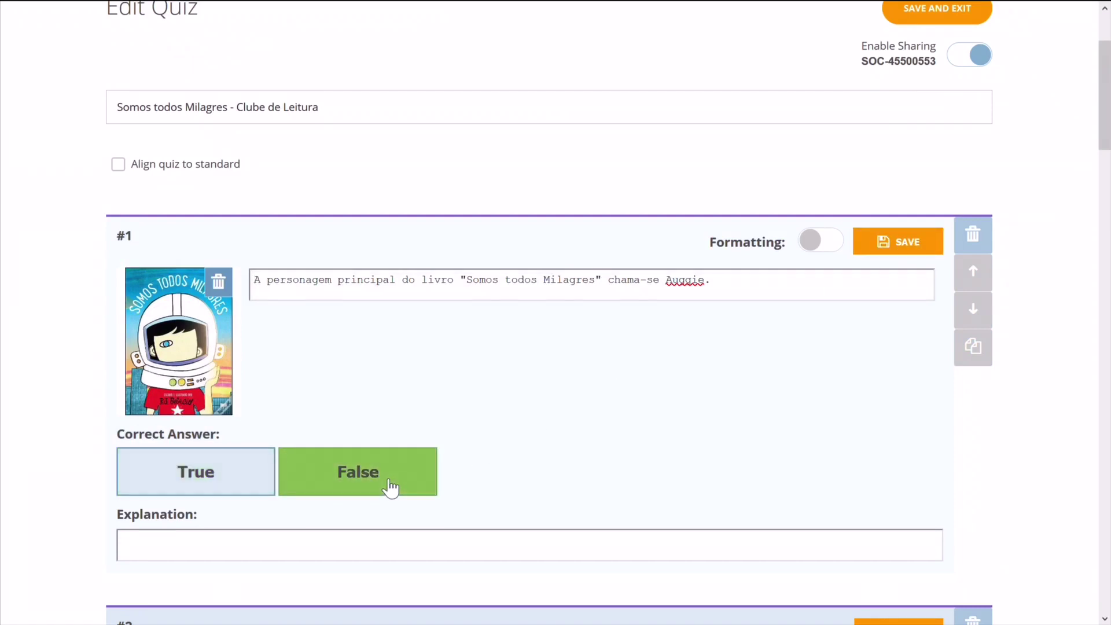
left_click(260, 479)
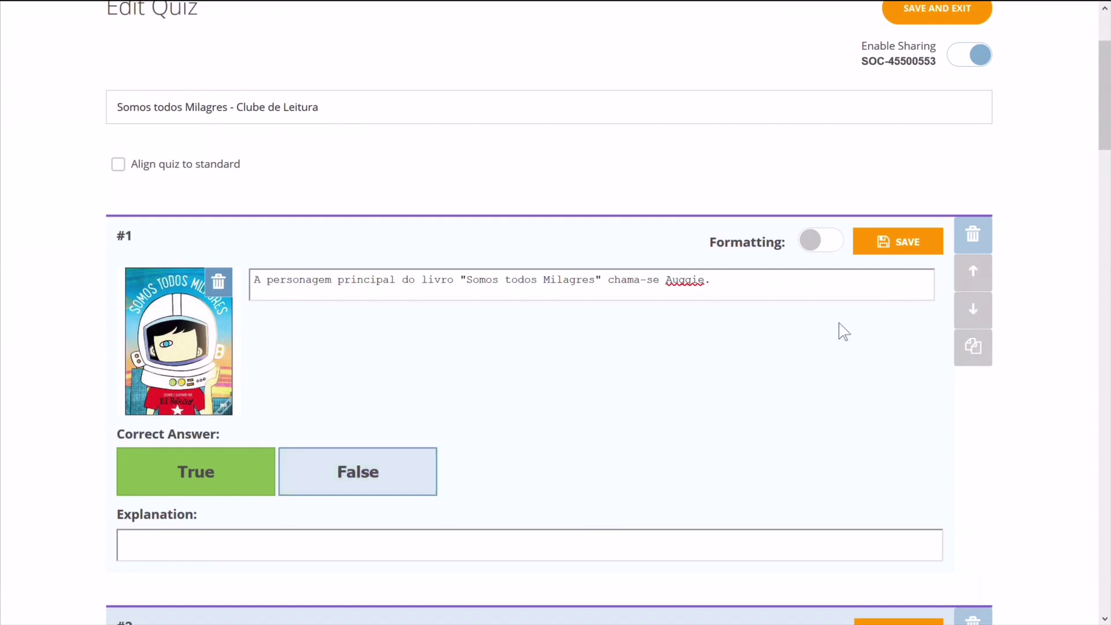
left_click(902, 255)
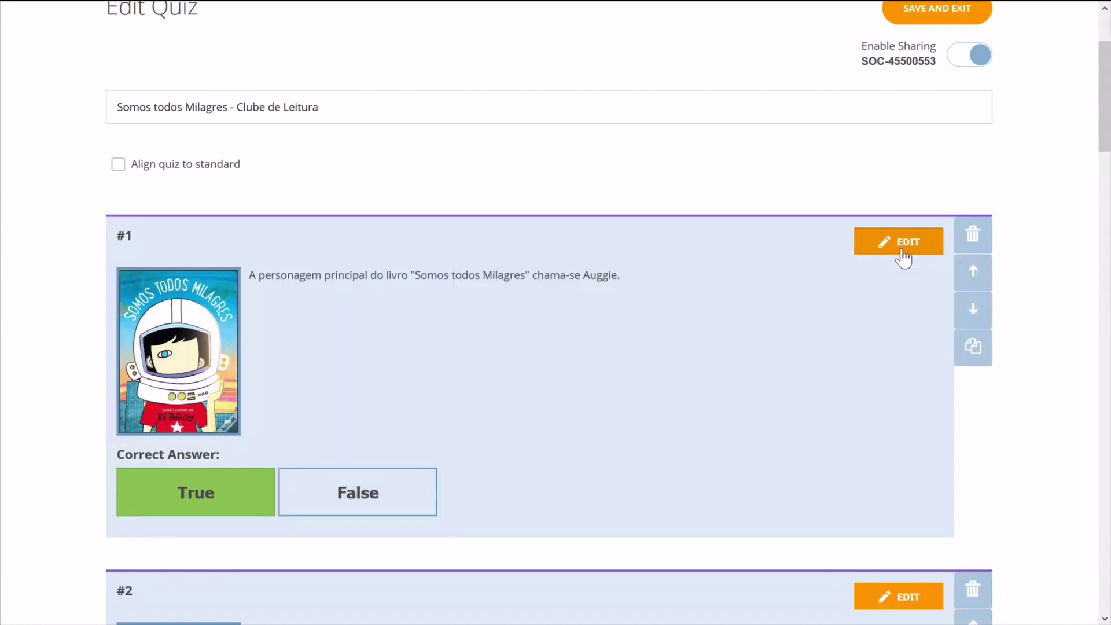
scroll(903, 439, "down", 3)
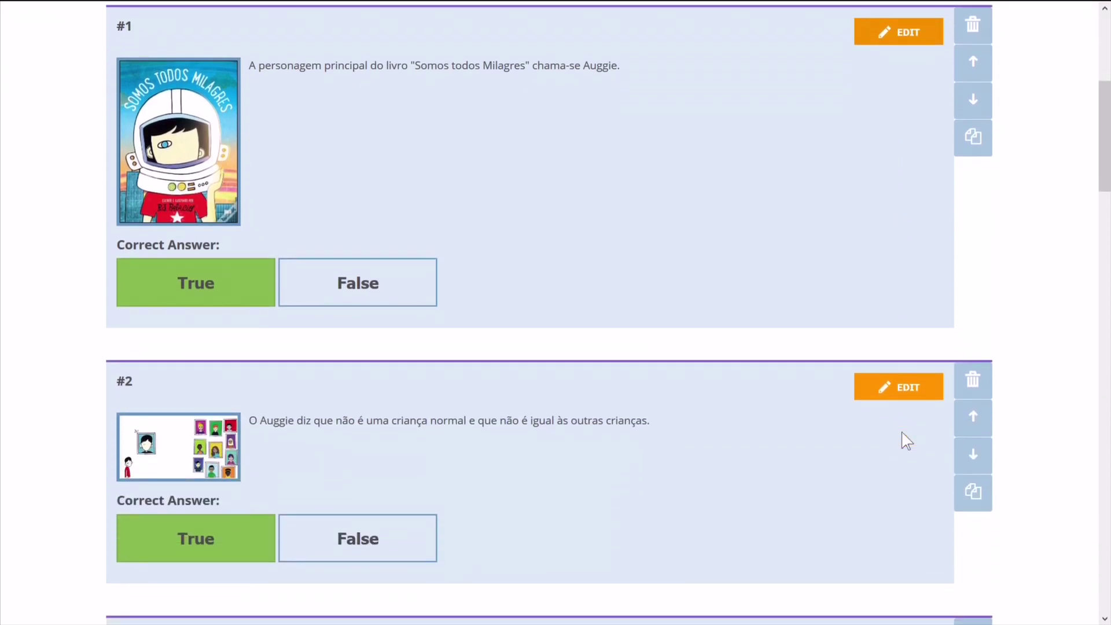
scroll(759, 479, "down", 2)
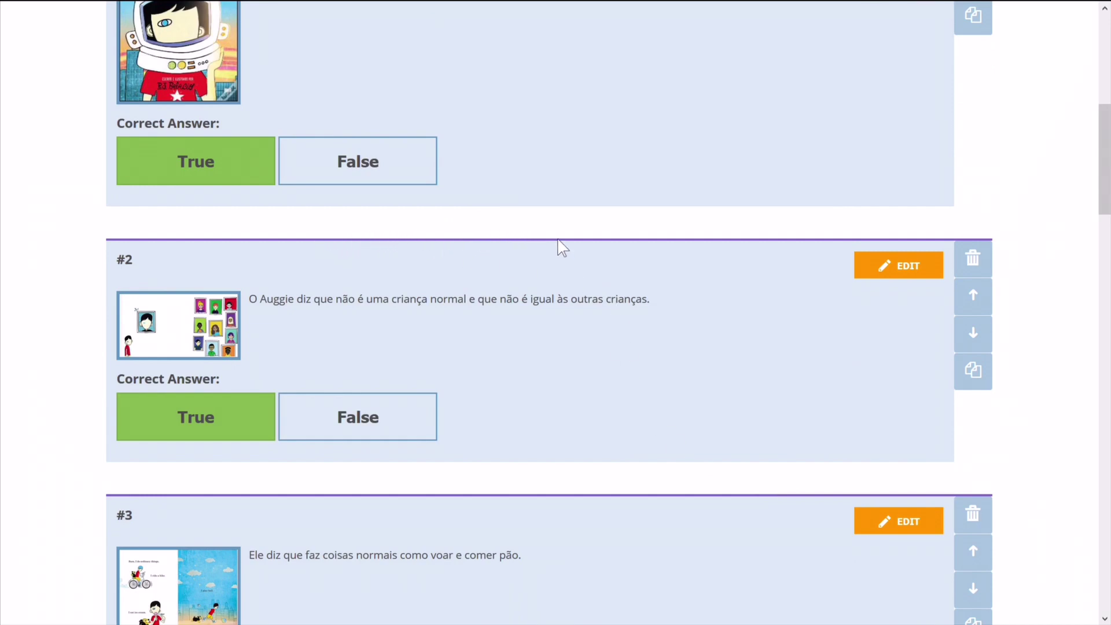
scroll(387, 564, "down", 4)
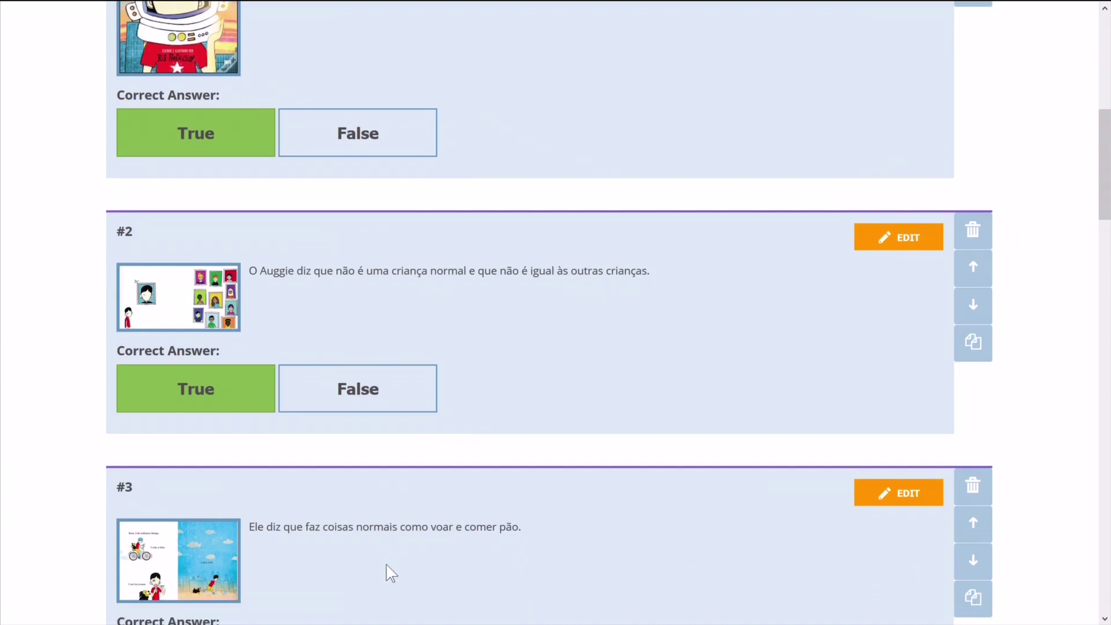
scroll(386, 566, "down", 1)
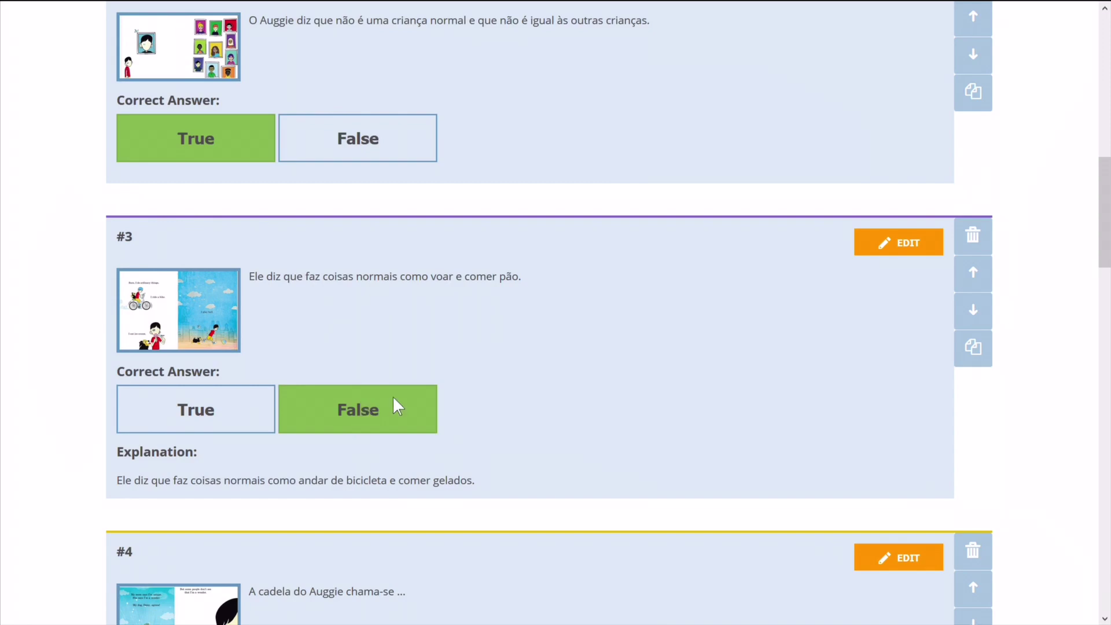
scroll(698, 403, "down", 3)
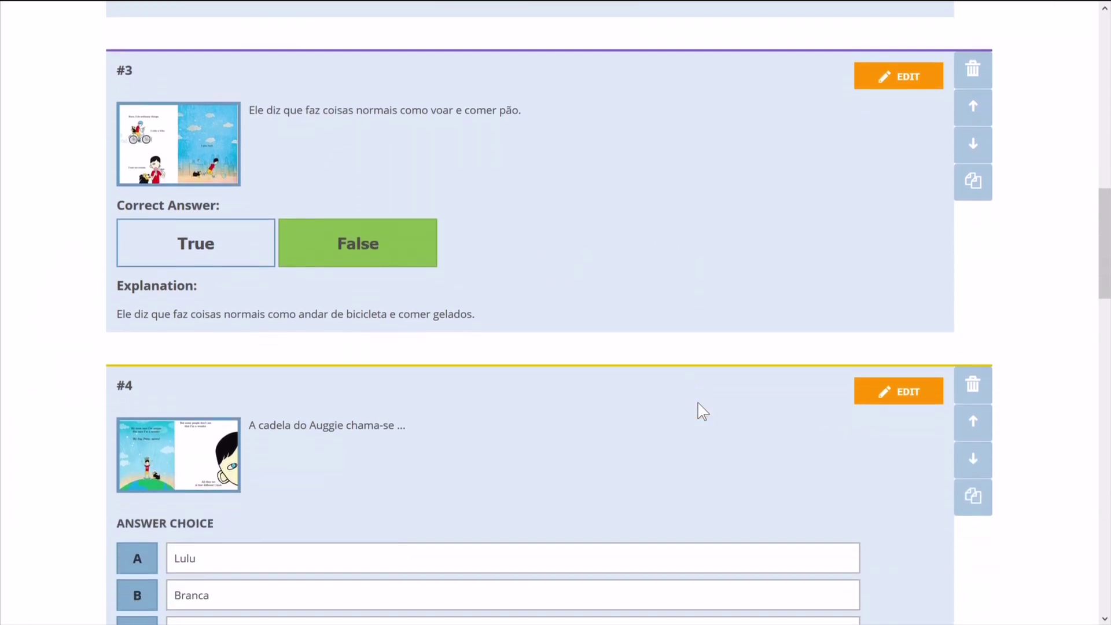
scroll(699, 405, "down", 2)
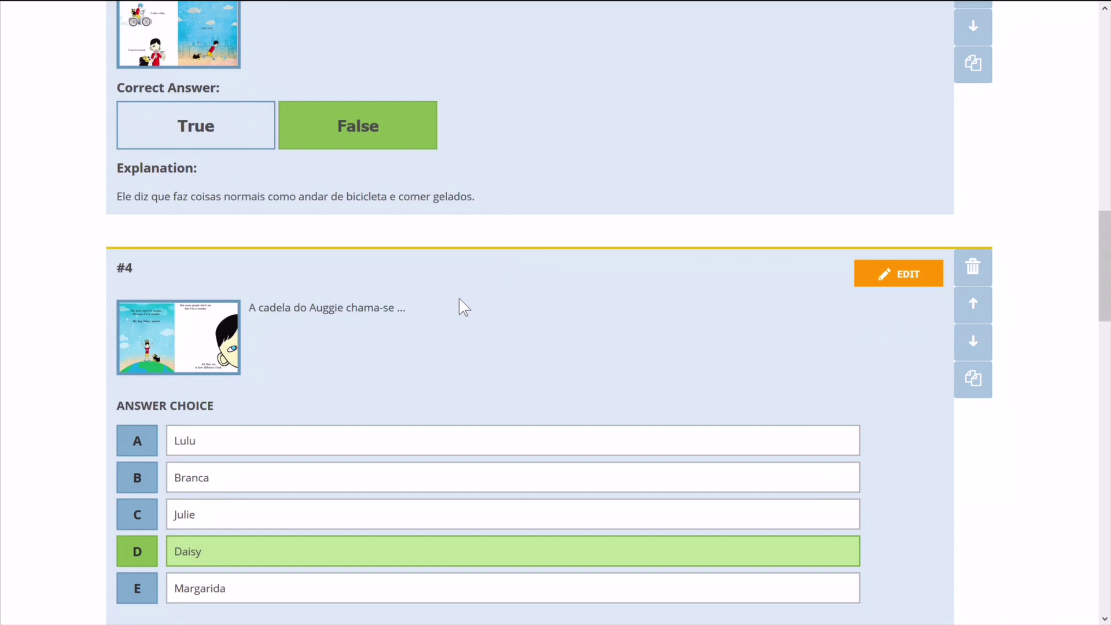
scroll(387, 347, "down", 2)
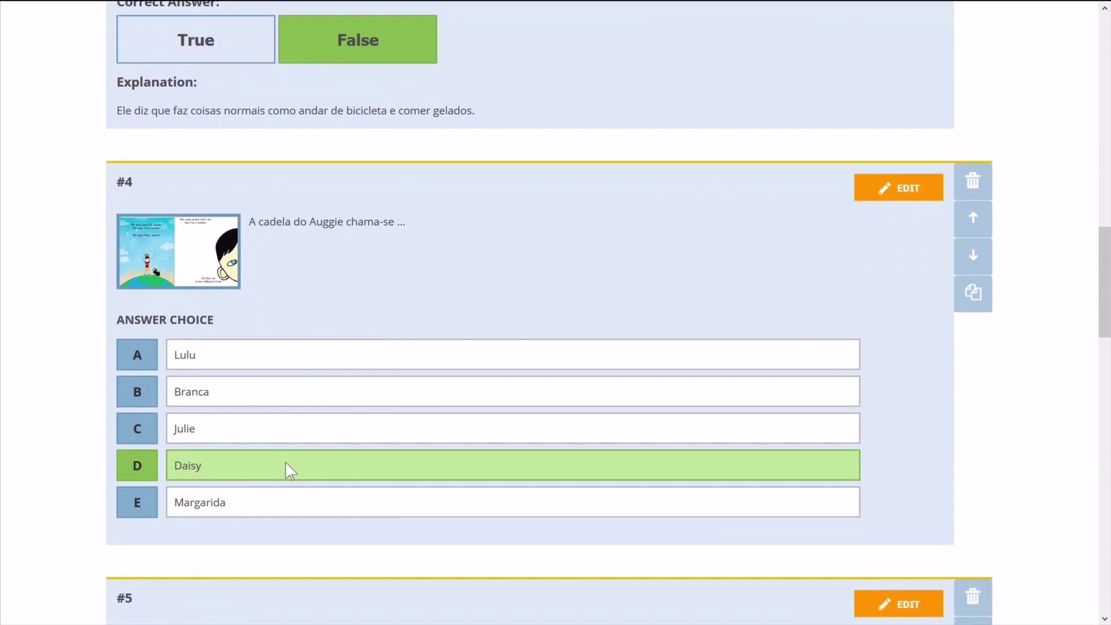
left_click(917, 189)
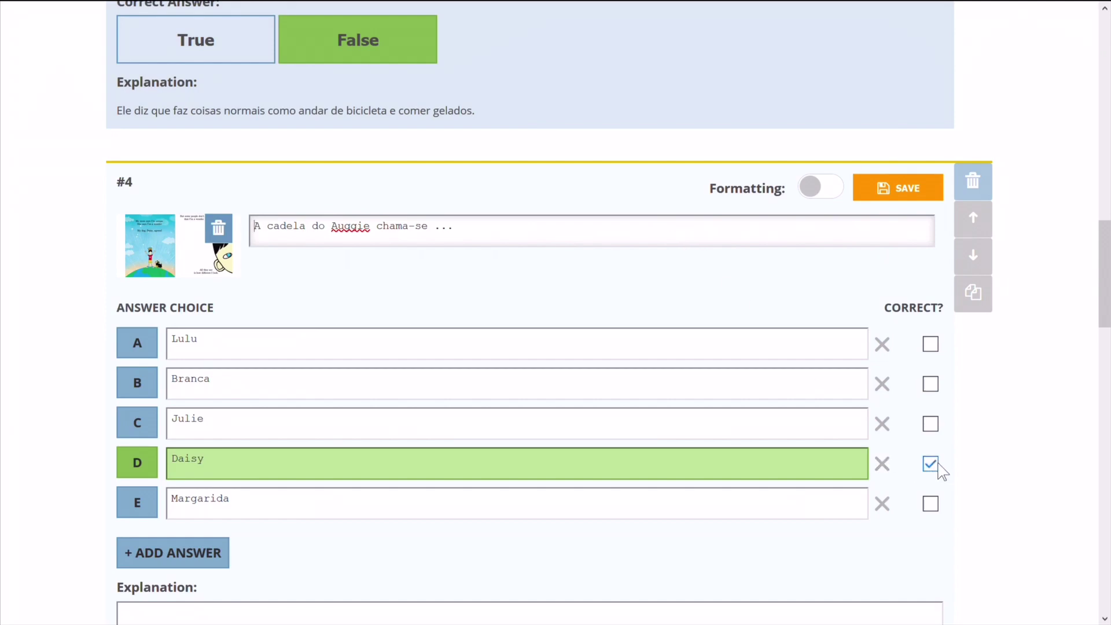
left_click(918, 191)
scroll(895, 463, "down", 5)
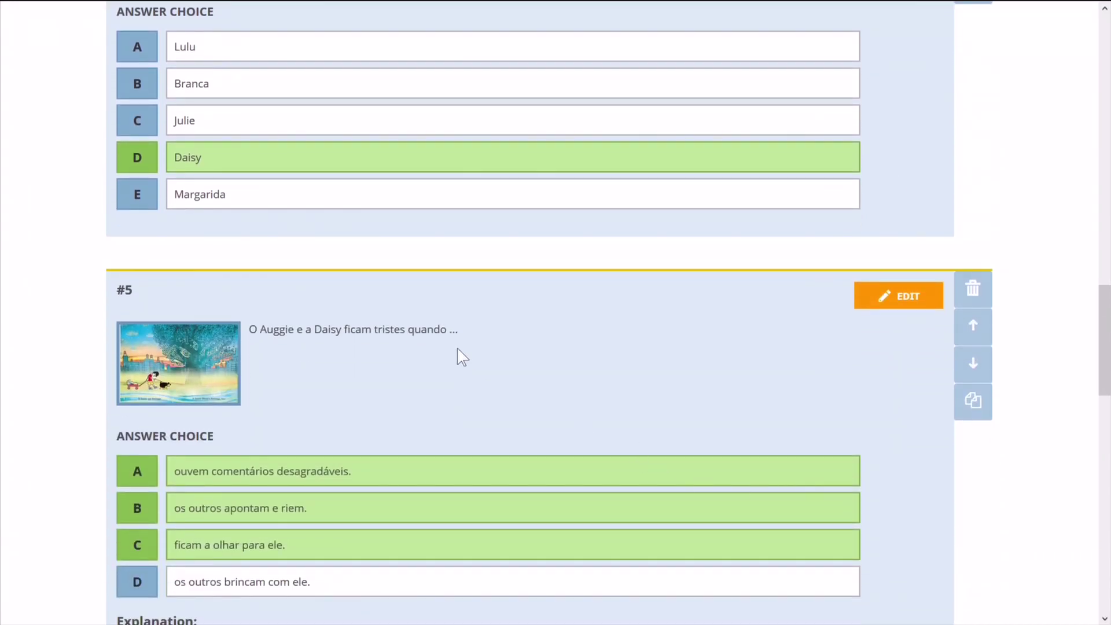
scroll(462, 357, "down", 2)
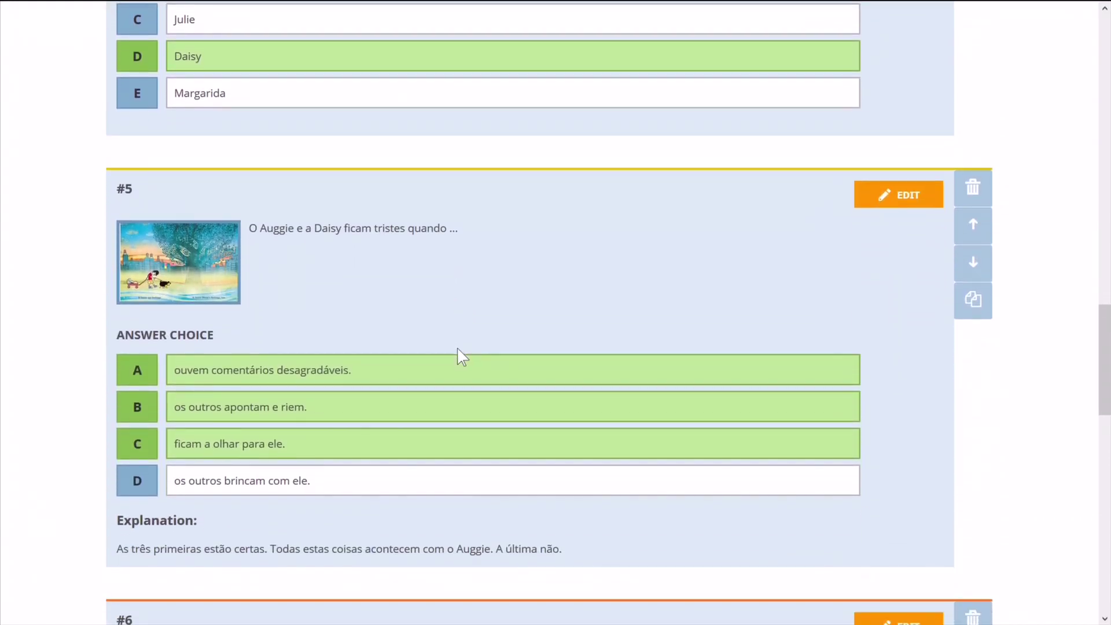
scroll(458, 349, "down", 1)
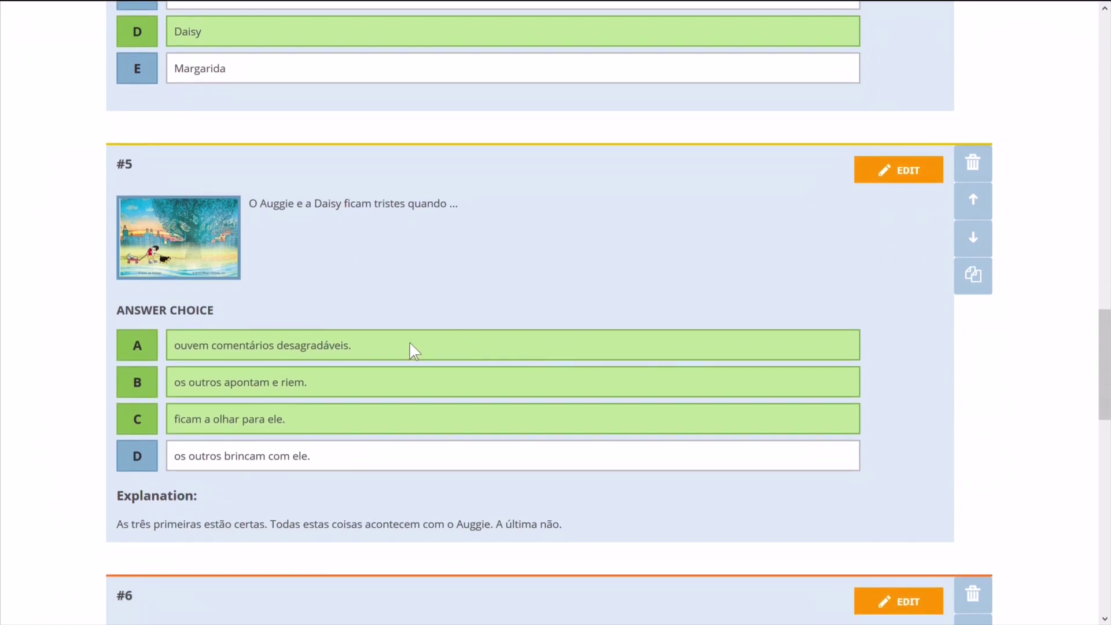
Finish question 5's explanation with 'Os outros meninos não brincam com ele.' and save it.
left_click(902, 174)
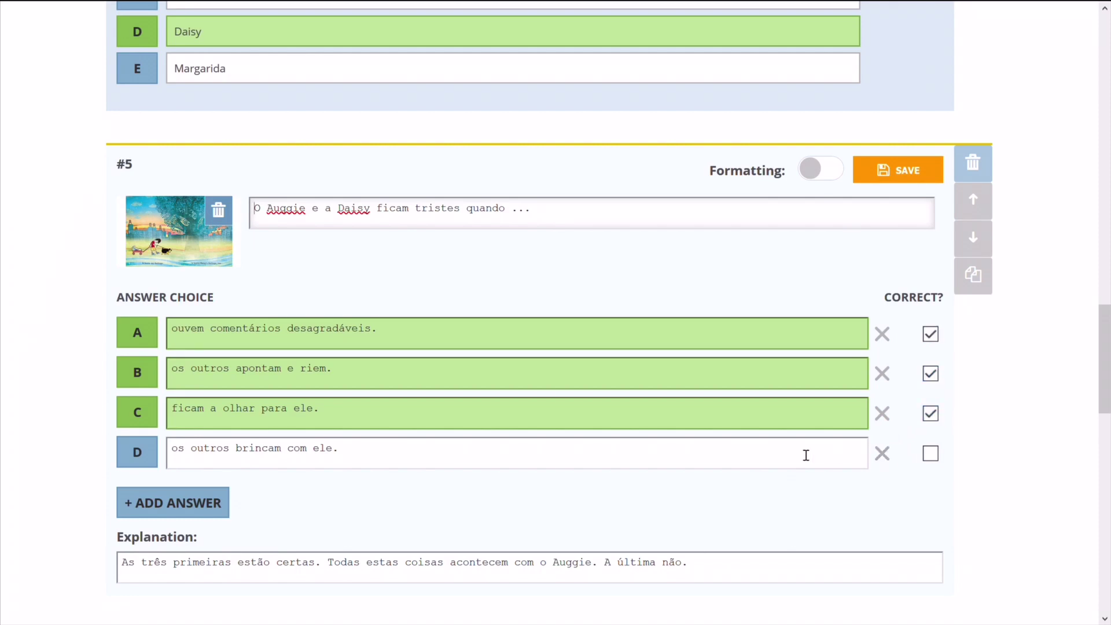
scroll(605, 507, "down", 1)
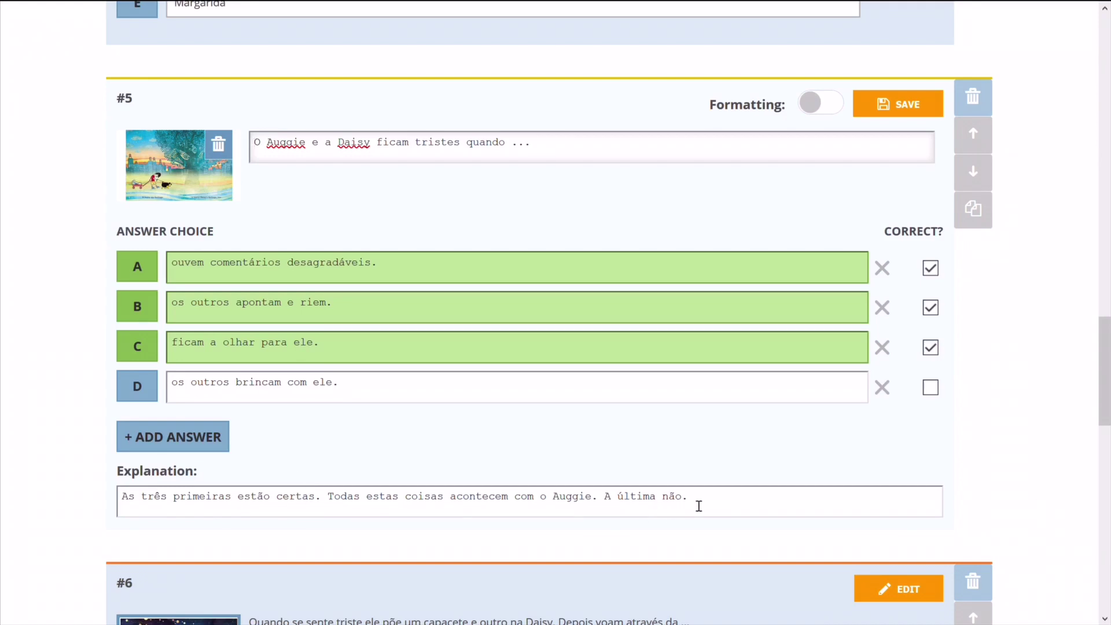
left_click(699, 506)
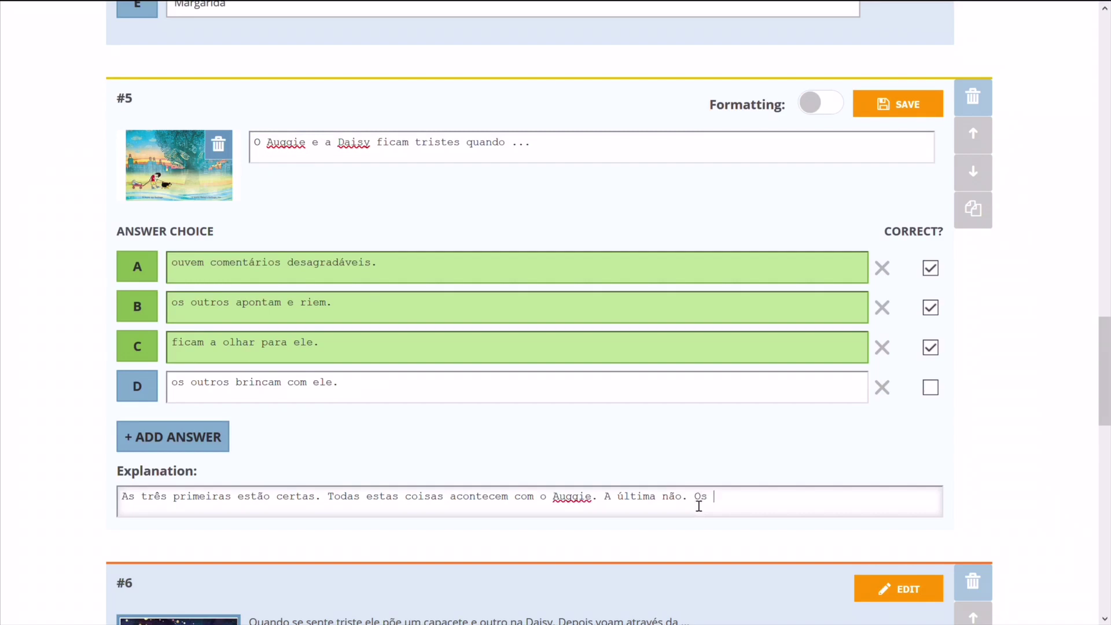
type("Os outros meninos não brincam c")
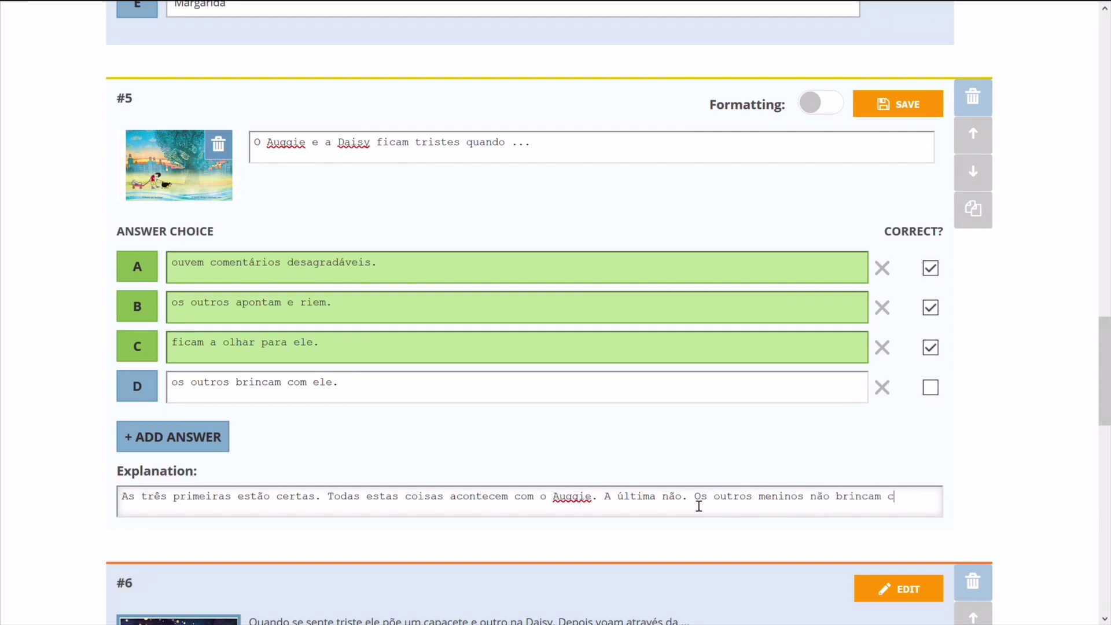
type("om ele.")
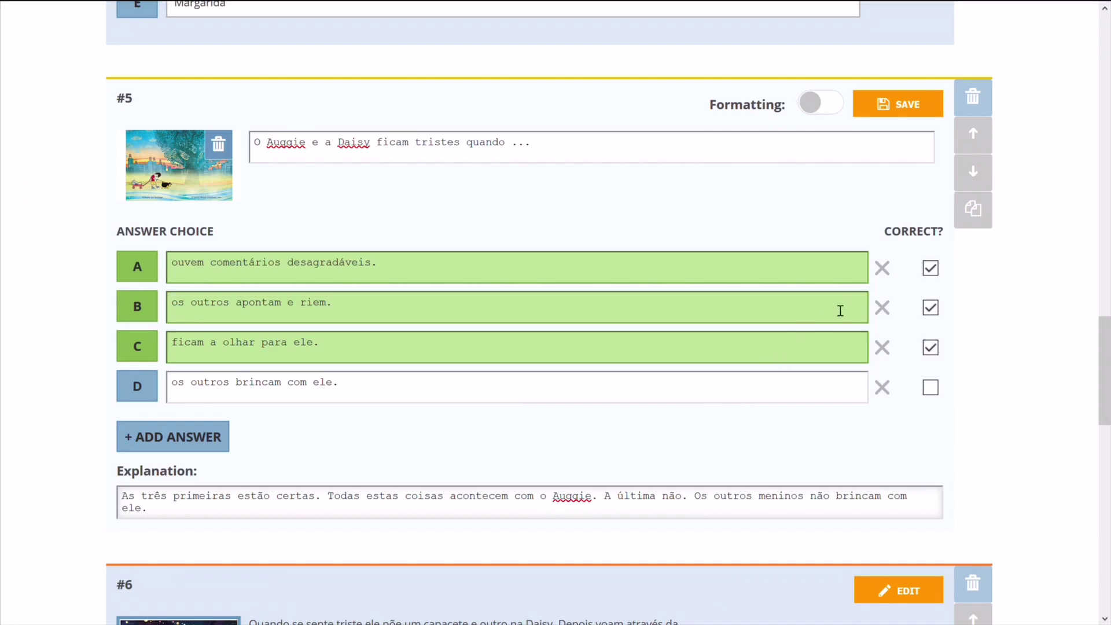
left_click(906, 109)
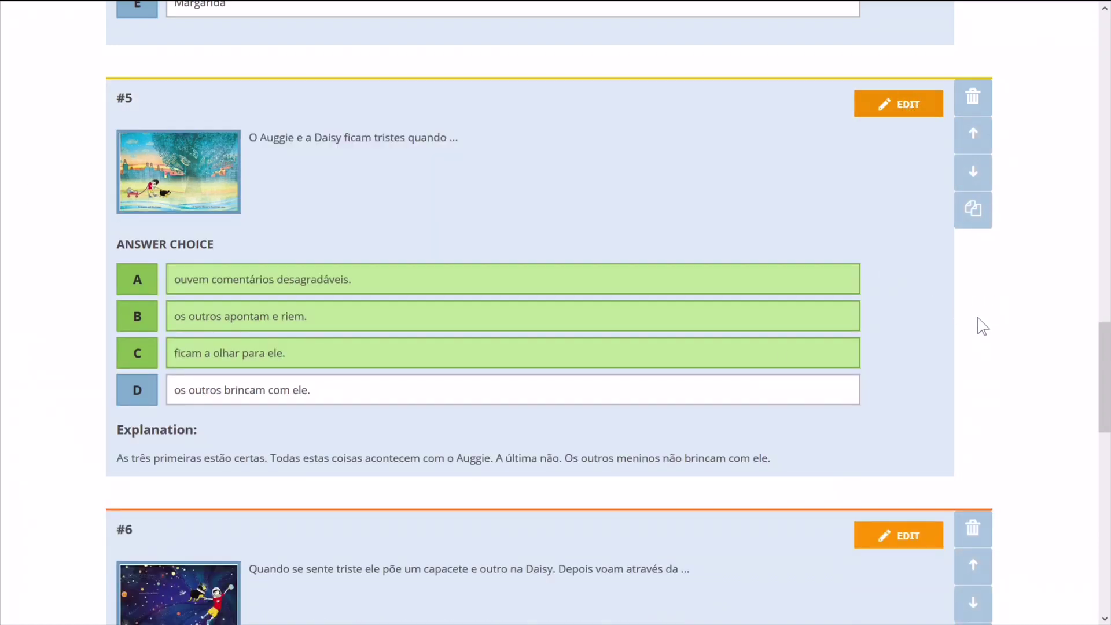
scroll(982, 325, "down", 4)
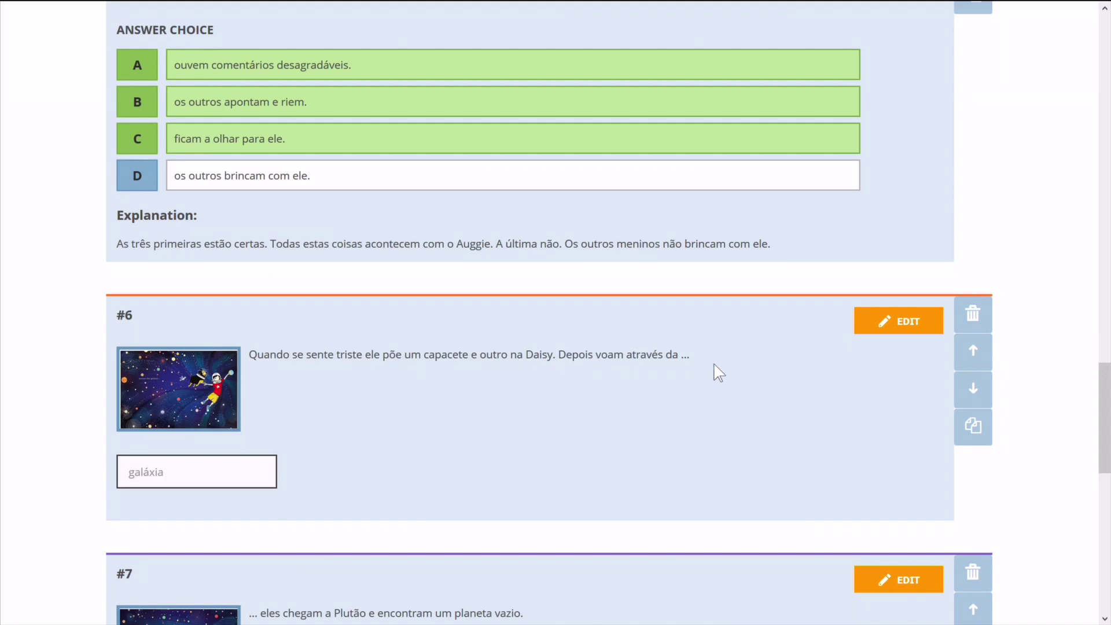
Write question 6's explanation: students who wrote galáxia wrongly may have forgotten the accent.
left_click(926, 324)
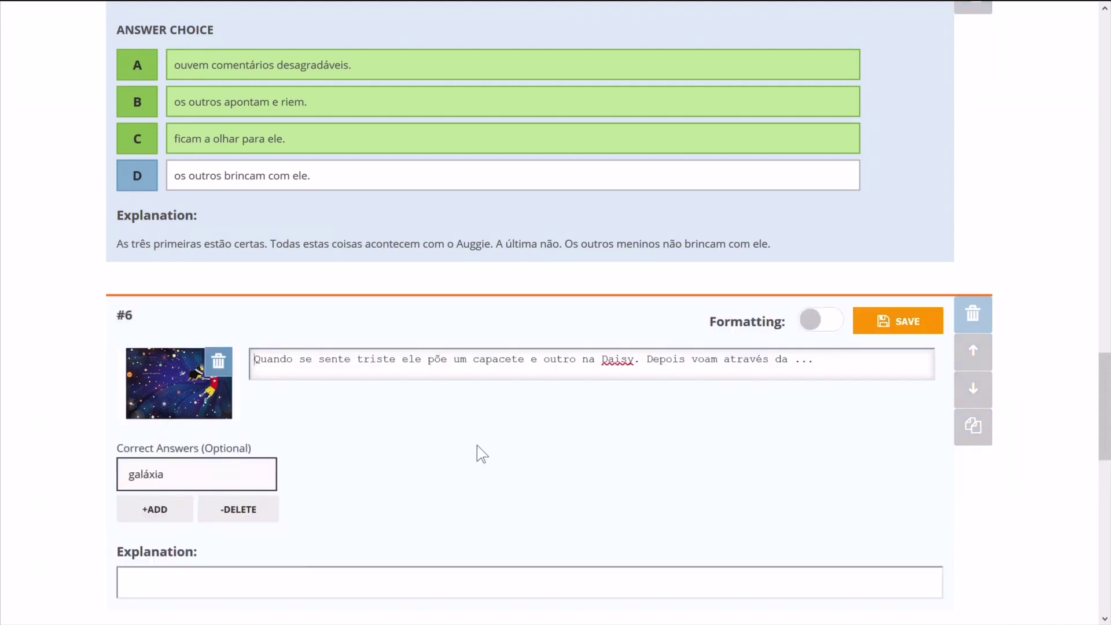
left_click(183, 484)
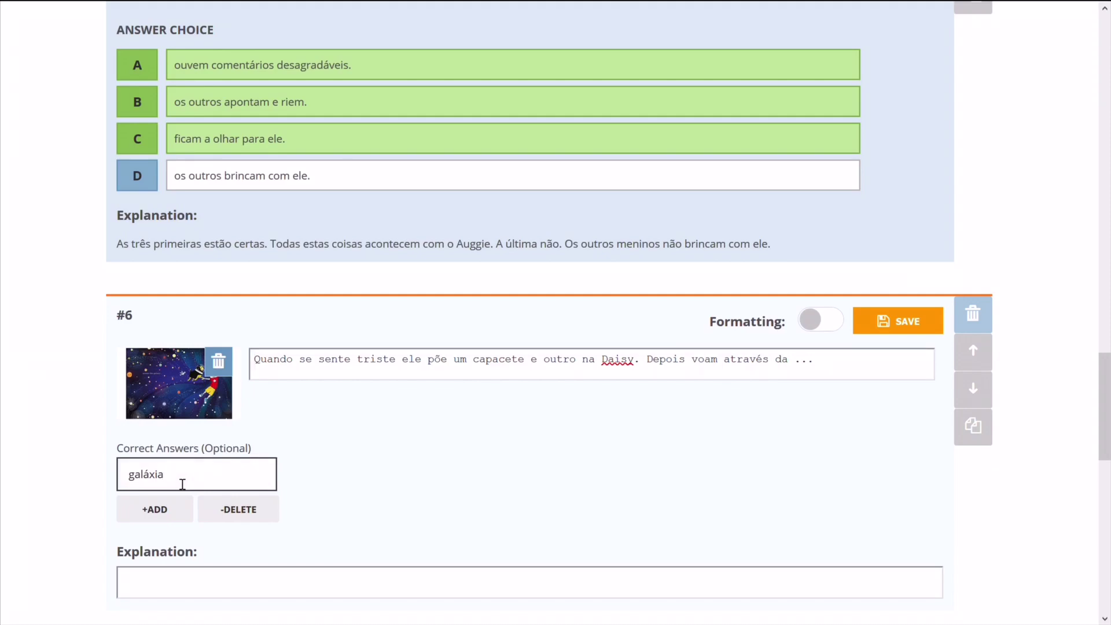
scroll(183, 485, "down", 3)
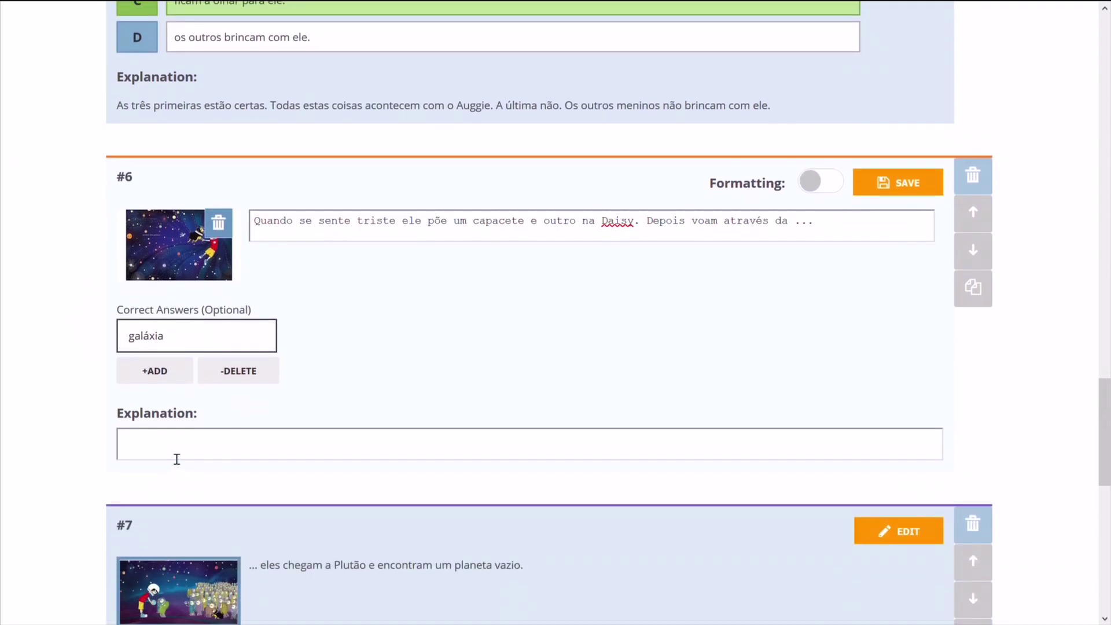
left_click(177, 459)
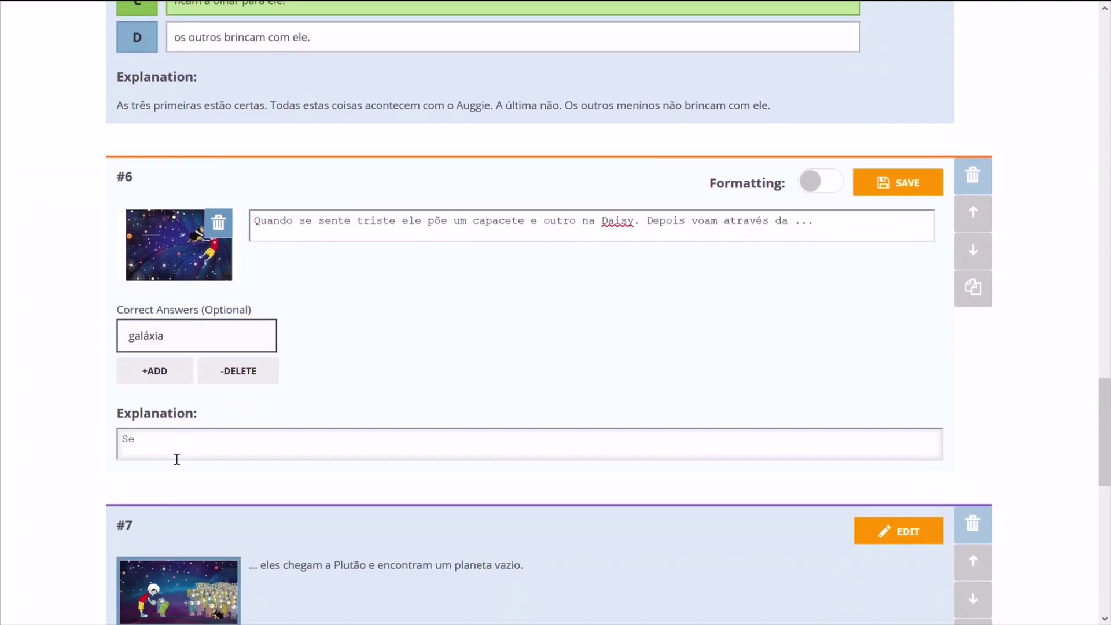
type("Se tiveste errado e escrevest")
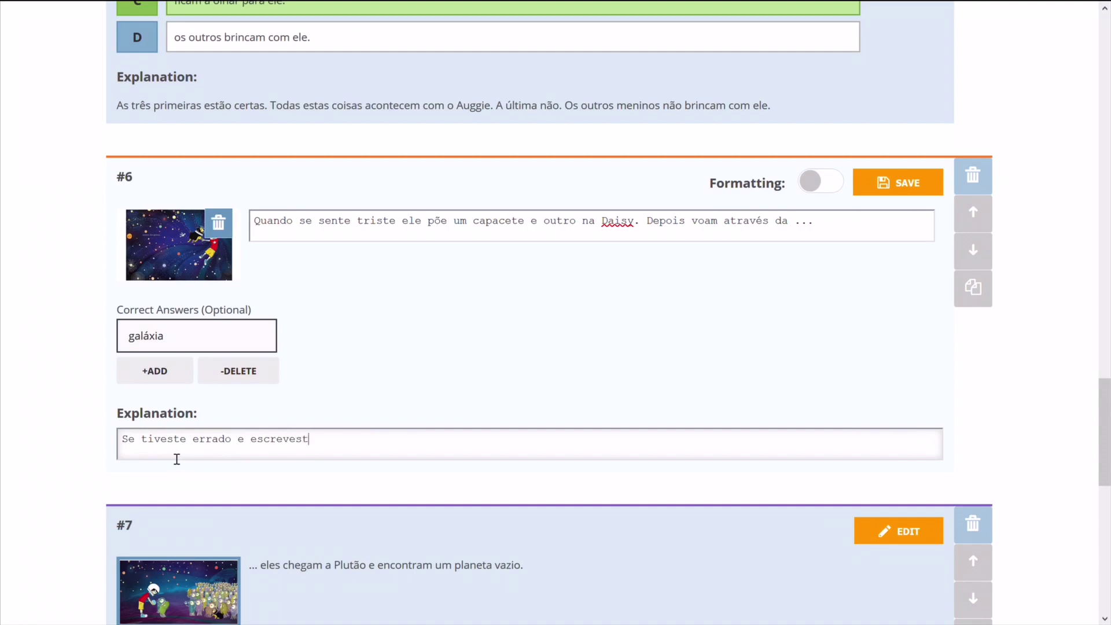
type("e galáxia... será que n")
type("ão te es")
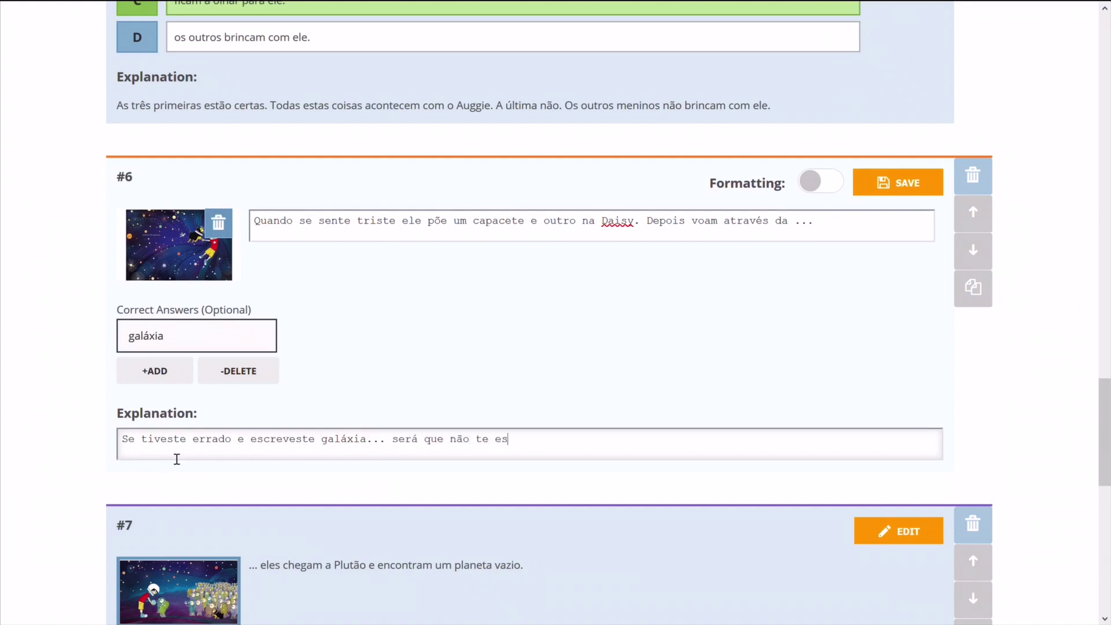
type("ceste do acento")
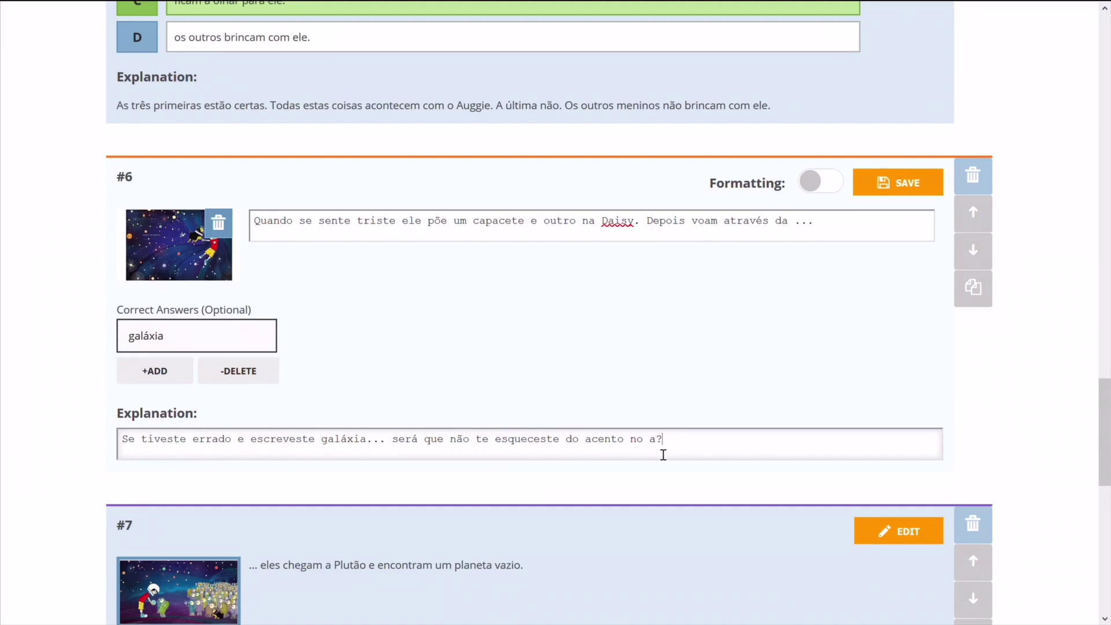
scroll(663, 454, "down", 1)
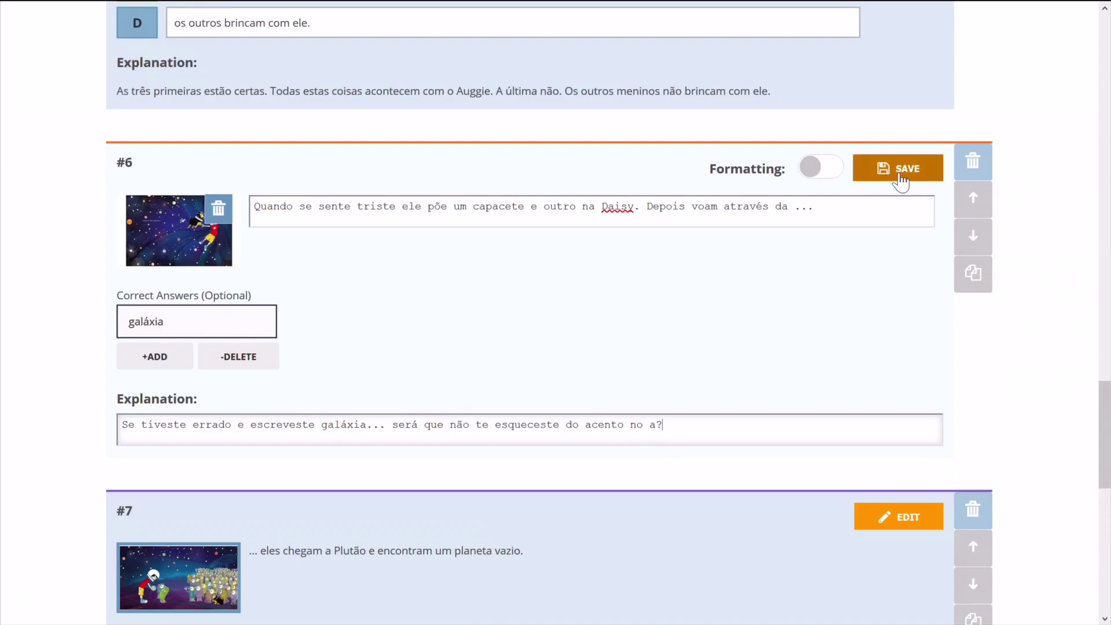
Save question 6, then scroll down past question 8 to the question-type buttons.
left_click(900, 170)
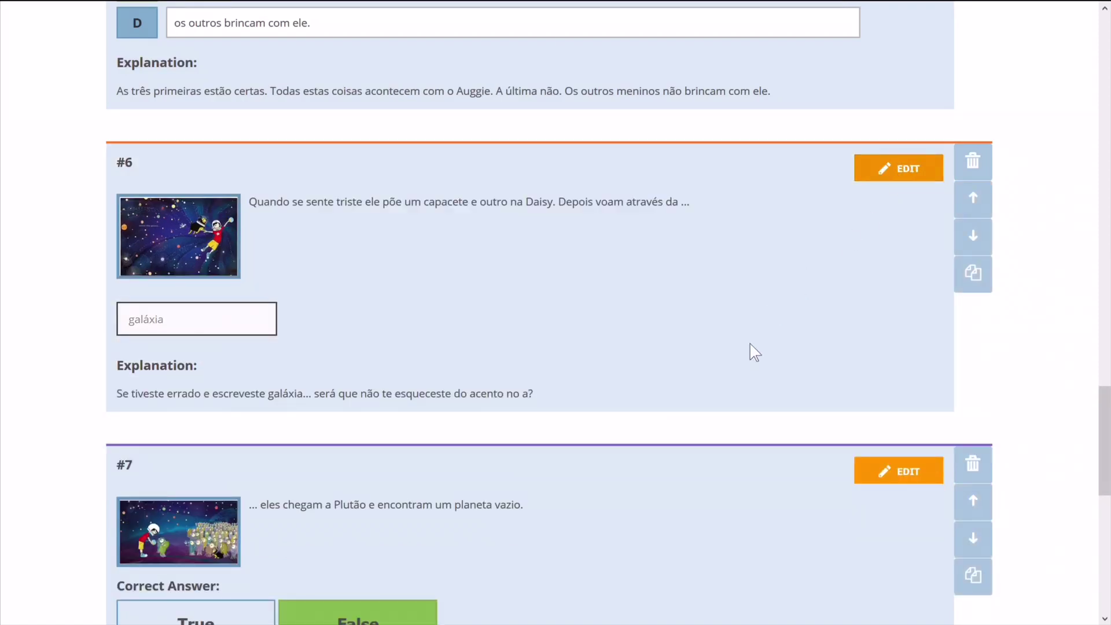
scroll(751, 352, "down", 3)
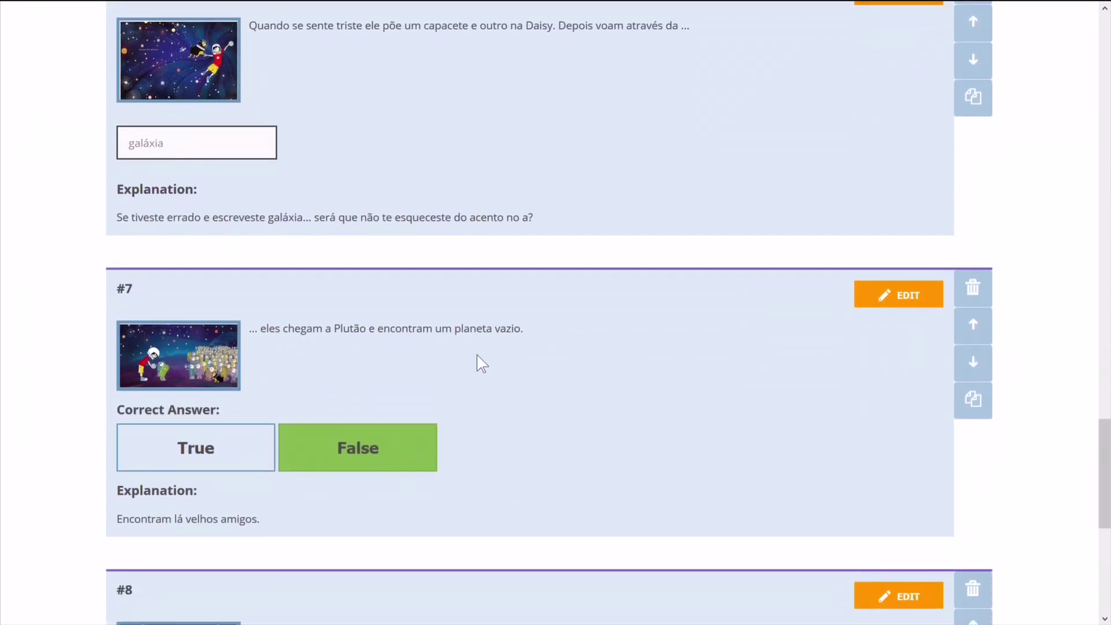
scroll(509, 383, "down", 3)
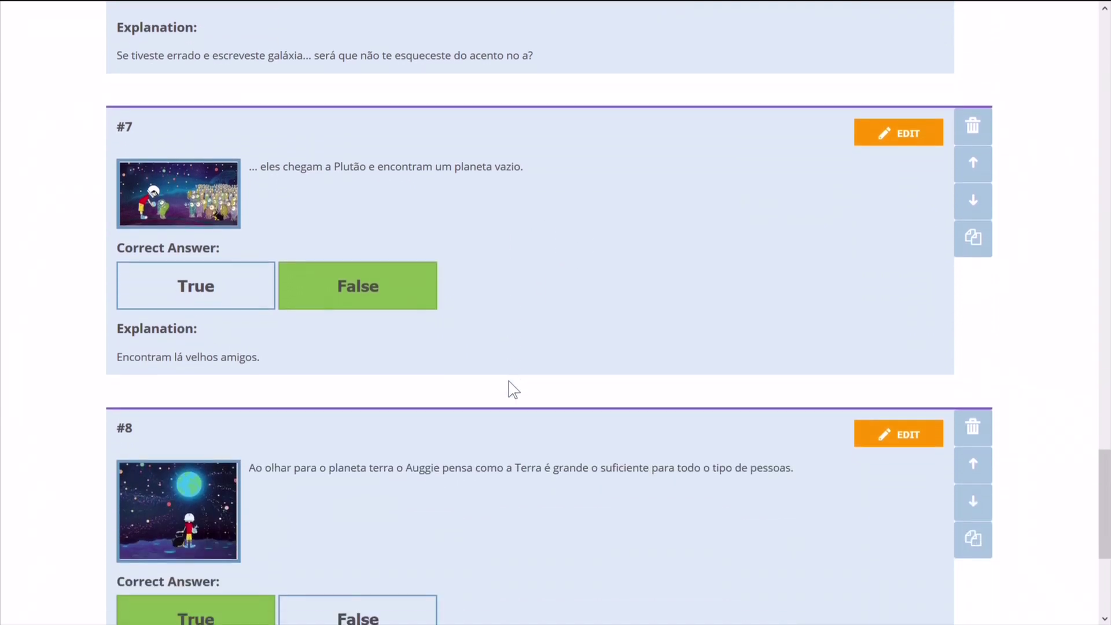
scroll(536, 519, "down", 1)
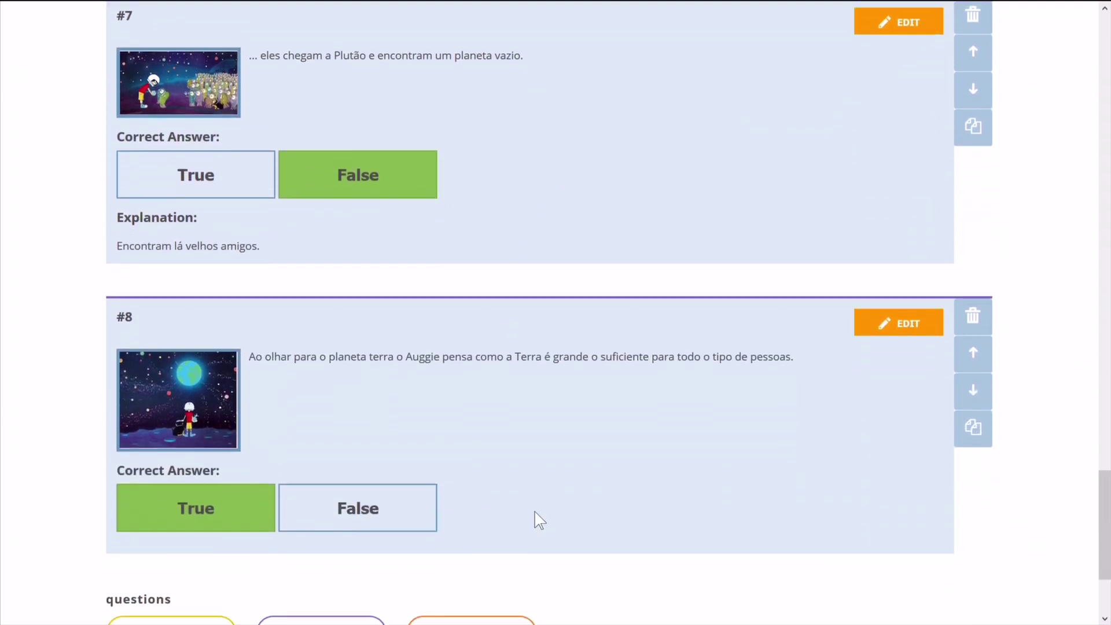
scroll(539, 521, "down", 1)
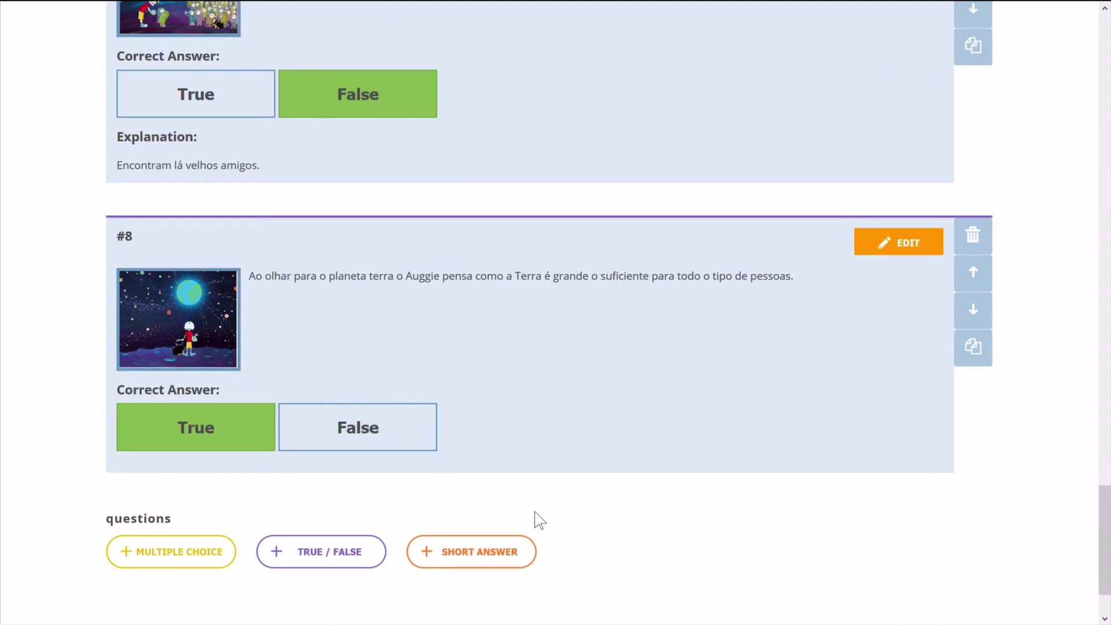
scroll(539, 520, "down", 1)
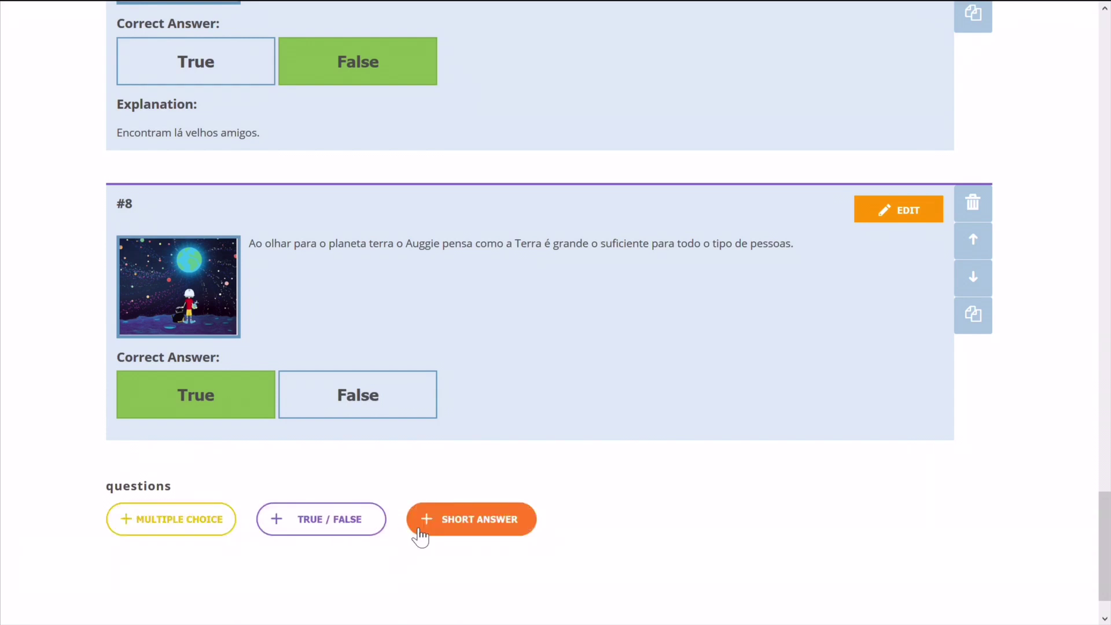
Add true/false question 9: 'O Auggie pensa que as outras pessoas não podem mudar a sua forma de pensar'.
left_click(354, 531)
scroll(469, 513, "down", 2)
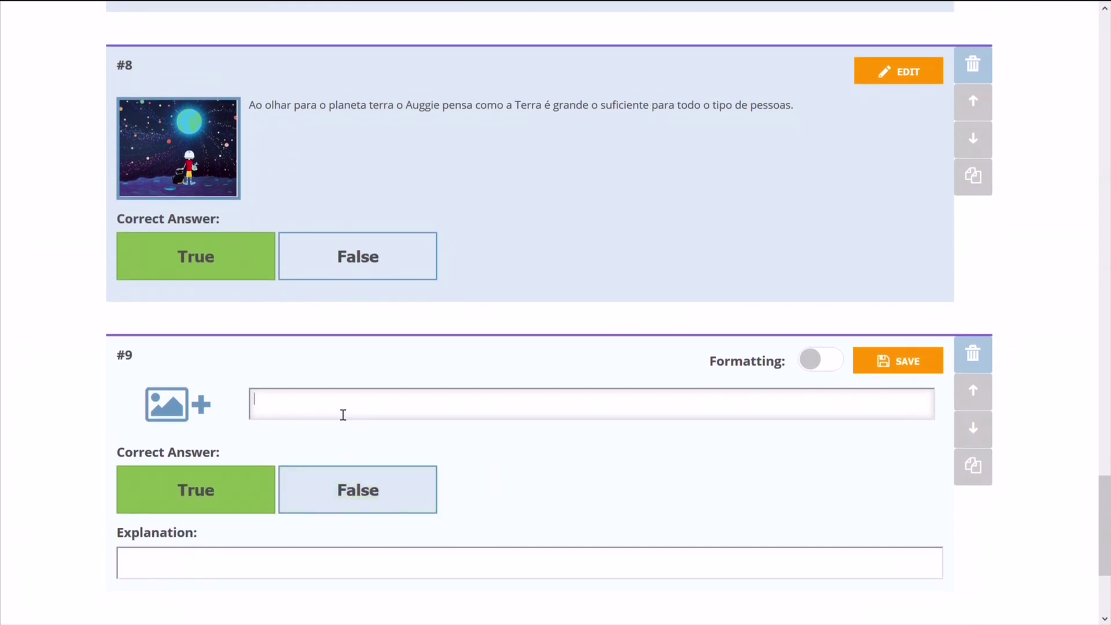
left_click(341, 407)
type("O Auggie pensa que")
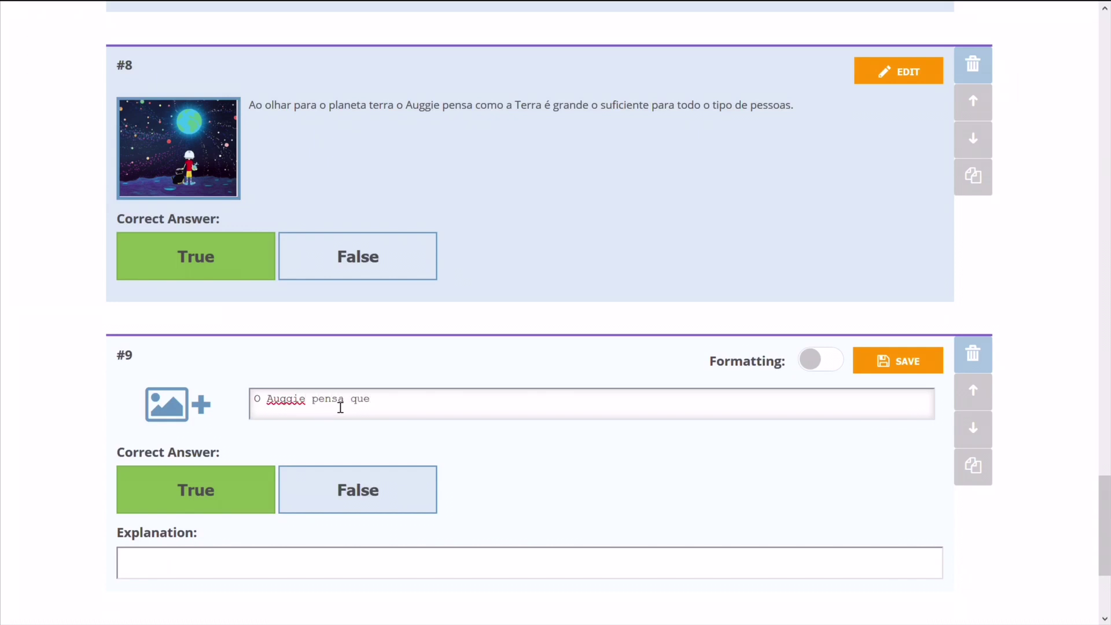
type(" as outras pessoas não podem")
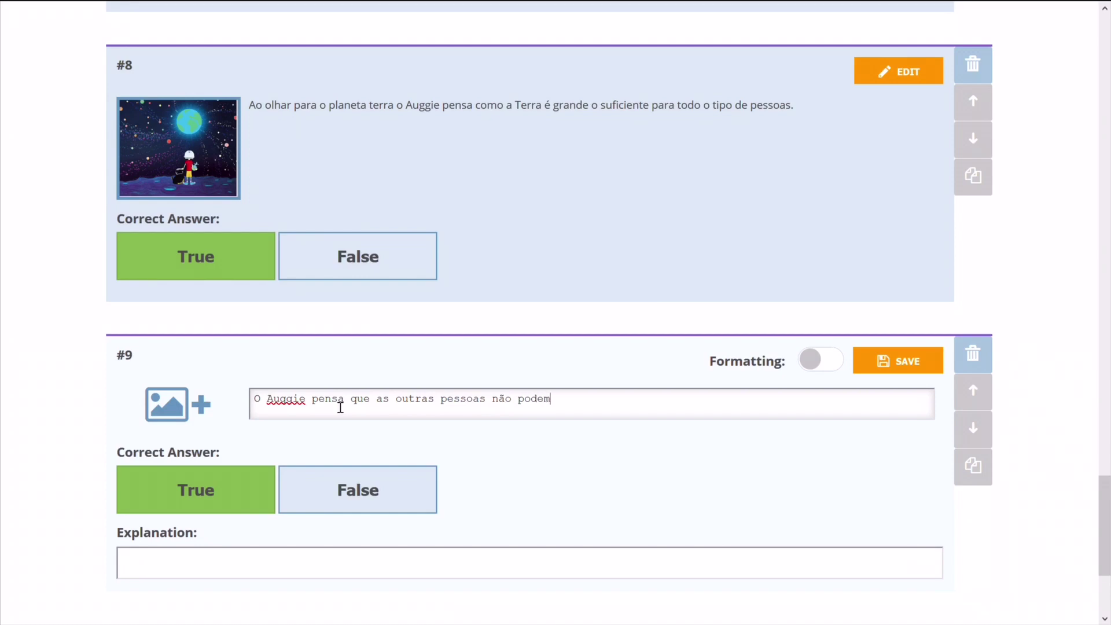
type(" mudar a sua forma de pensar.")
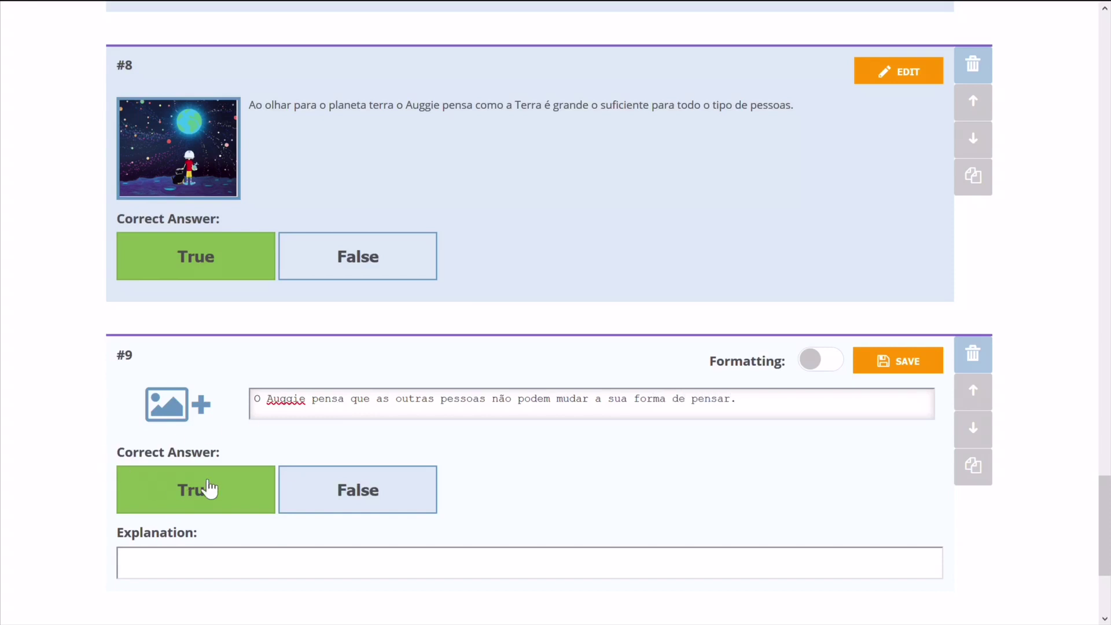
left_click(322, 490)
Attach a picture to question 9 and mark False as the correct answer.
left_click(175, 404)
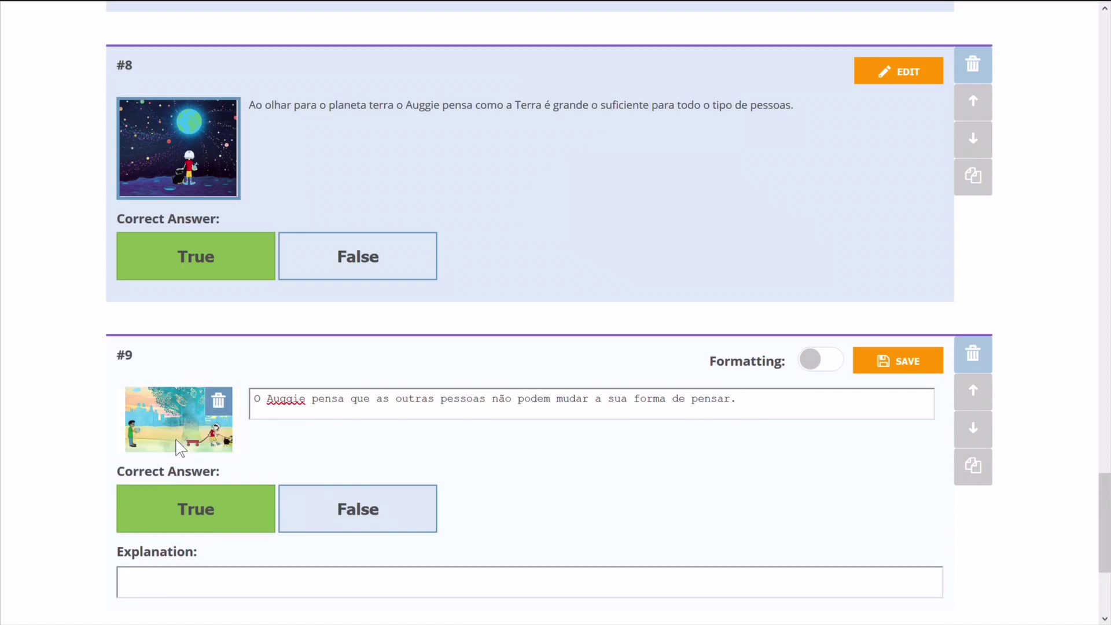
left_click(327, 509)
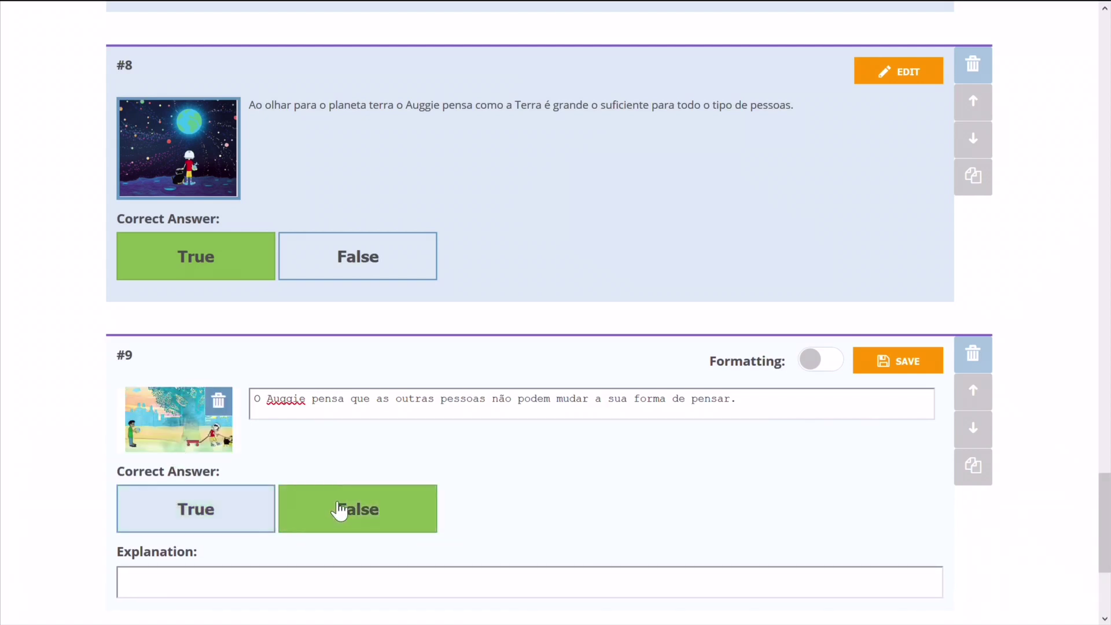
scroll(506, 510, "down", 2)
left_click(489, 512)
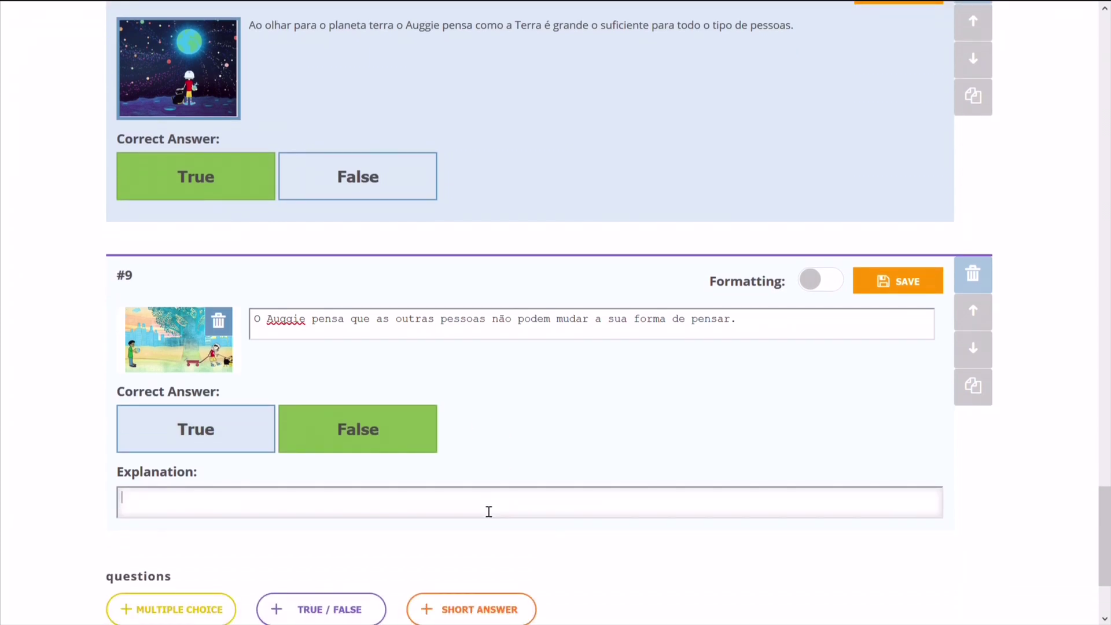
Enter question 9's explanation: 'Ele acha que se as pessoas mudarem a sua forma de pensar irão ver que todos somos milagres'.
type("Ele acha que se as pessoas")
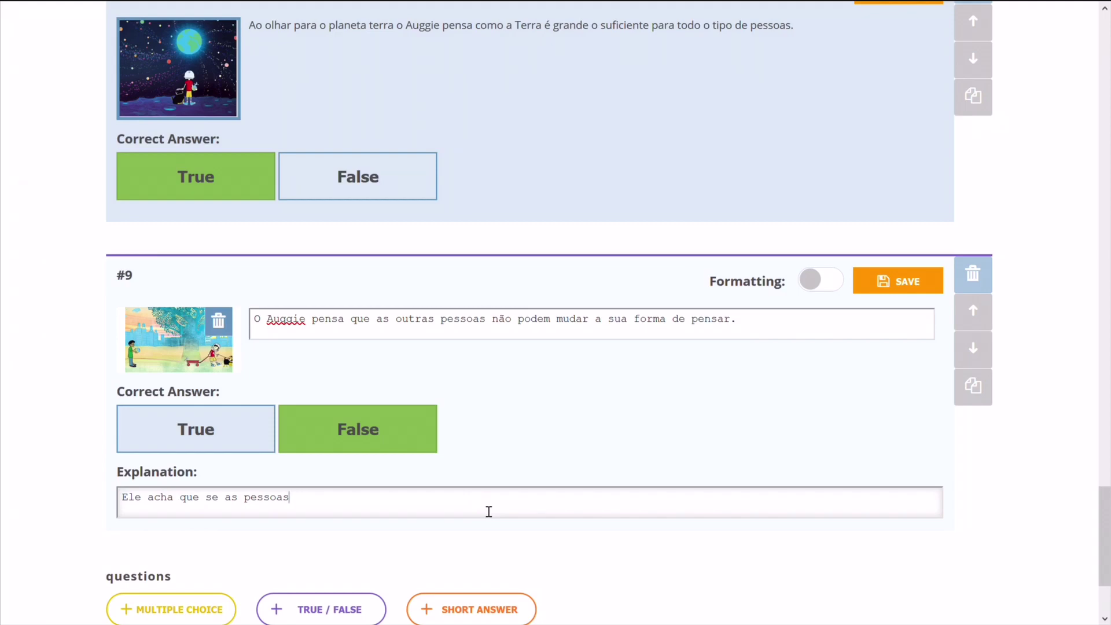
type(" mudarem a sua forma de pens")
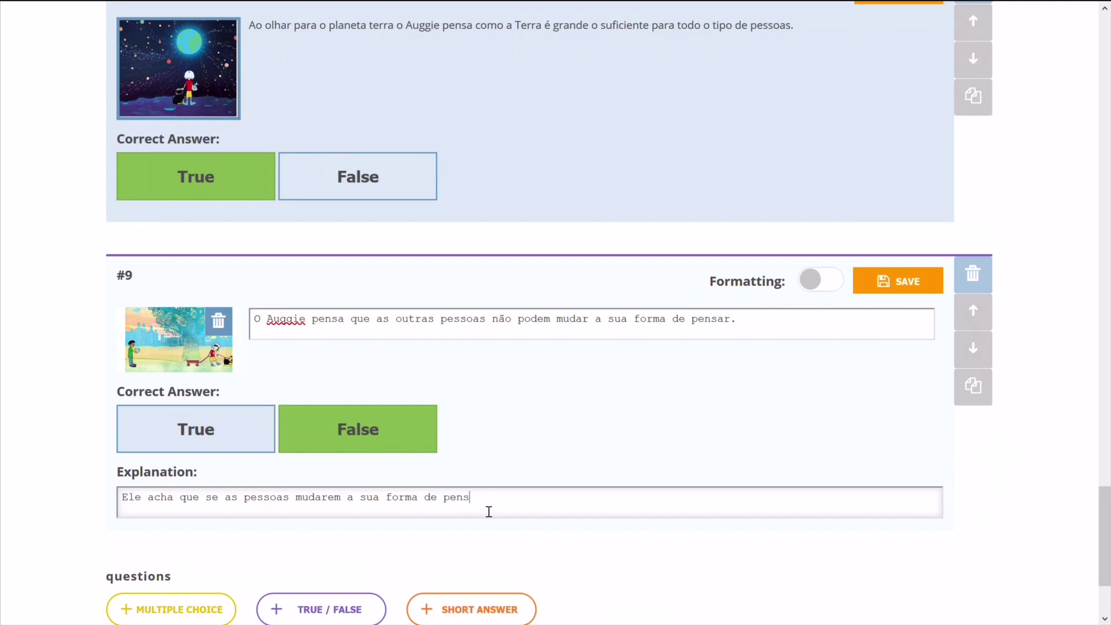
type("ar irão ver que todos somos")
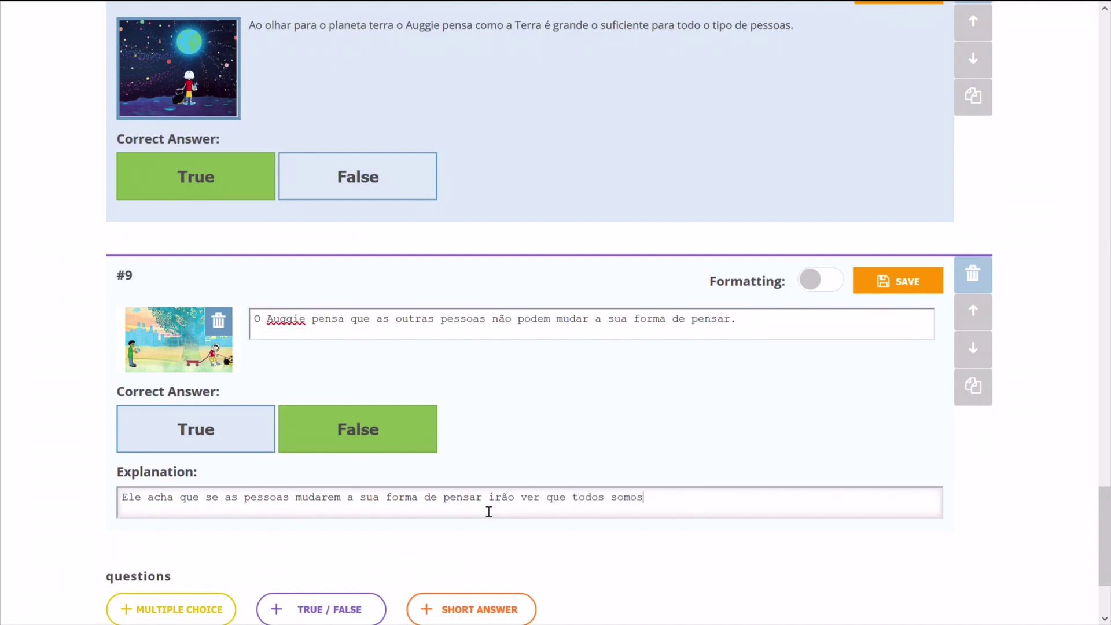
type(" milagres.")
scroll(695, 476, "down", 3)
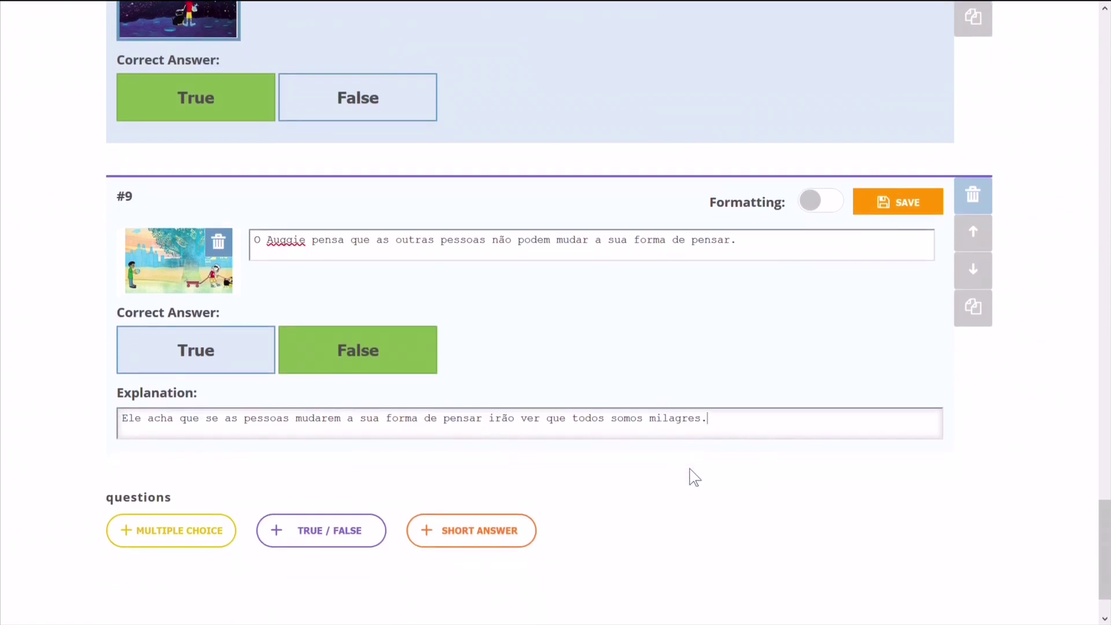
left_click(902, 211)
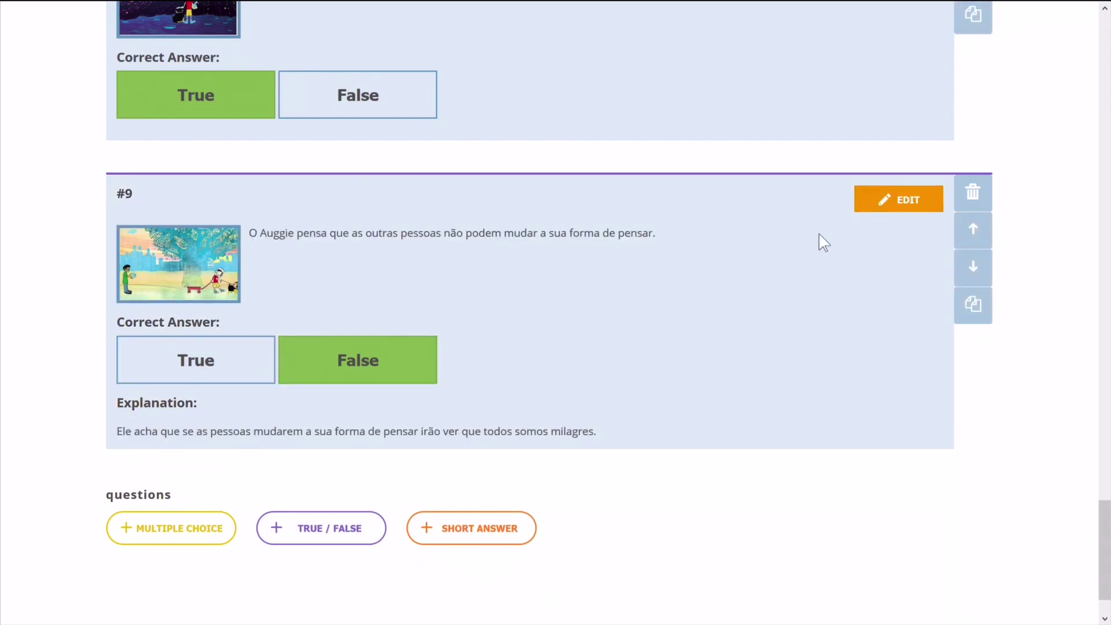
scroll(745, 501, "down", 2)
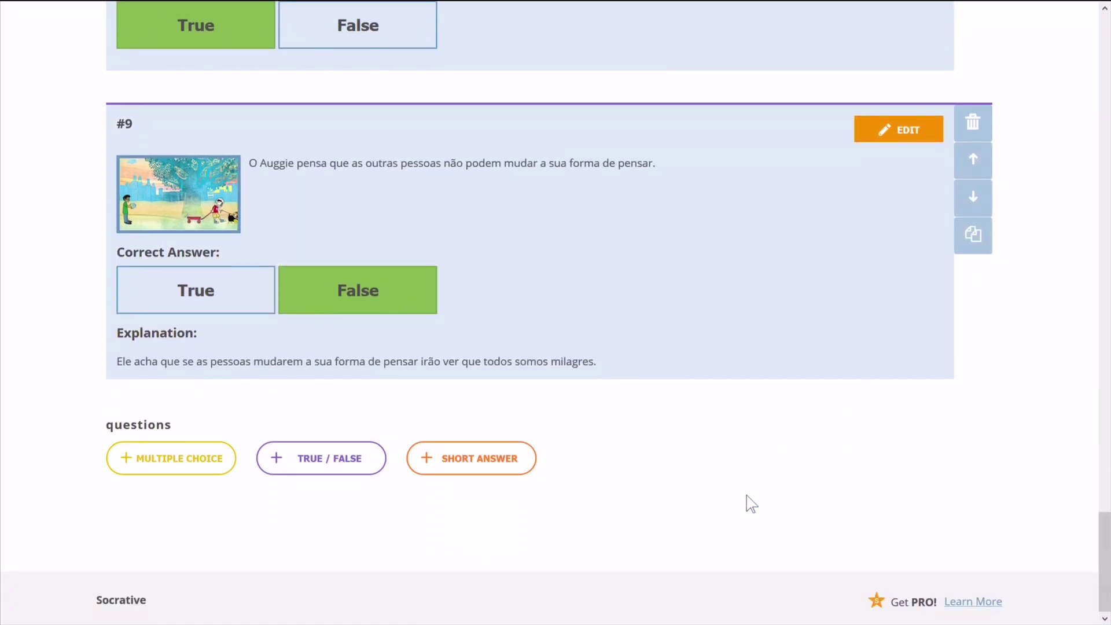
scroll(740, 522, "up", 15)
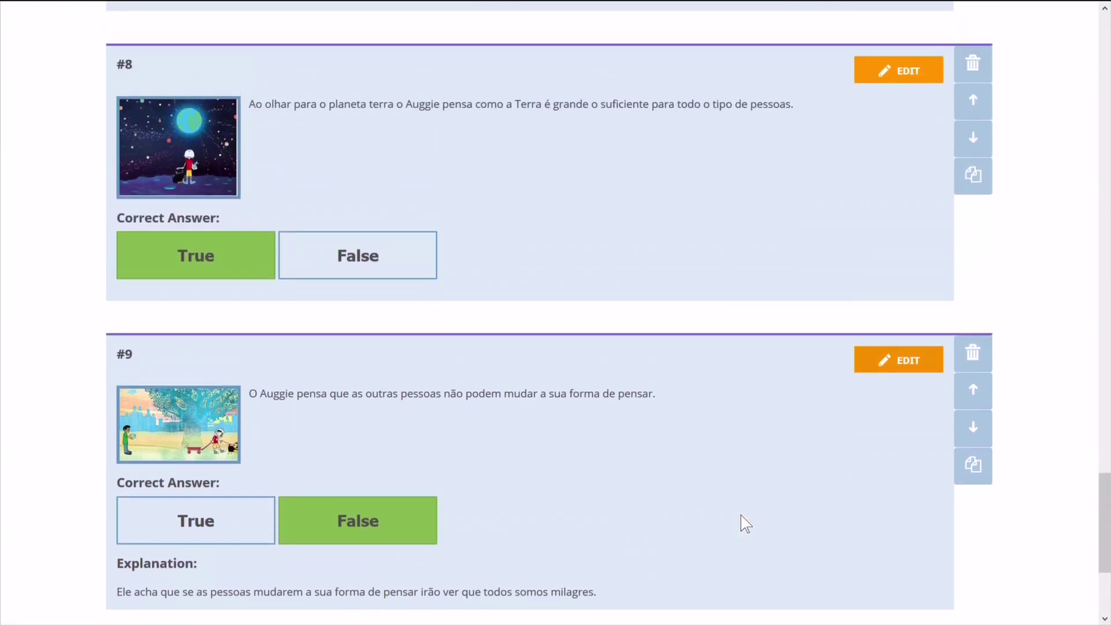
scroll(746, 524, "up", 20)
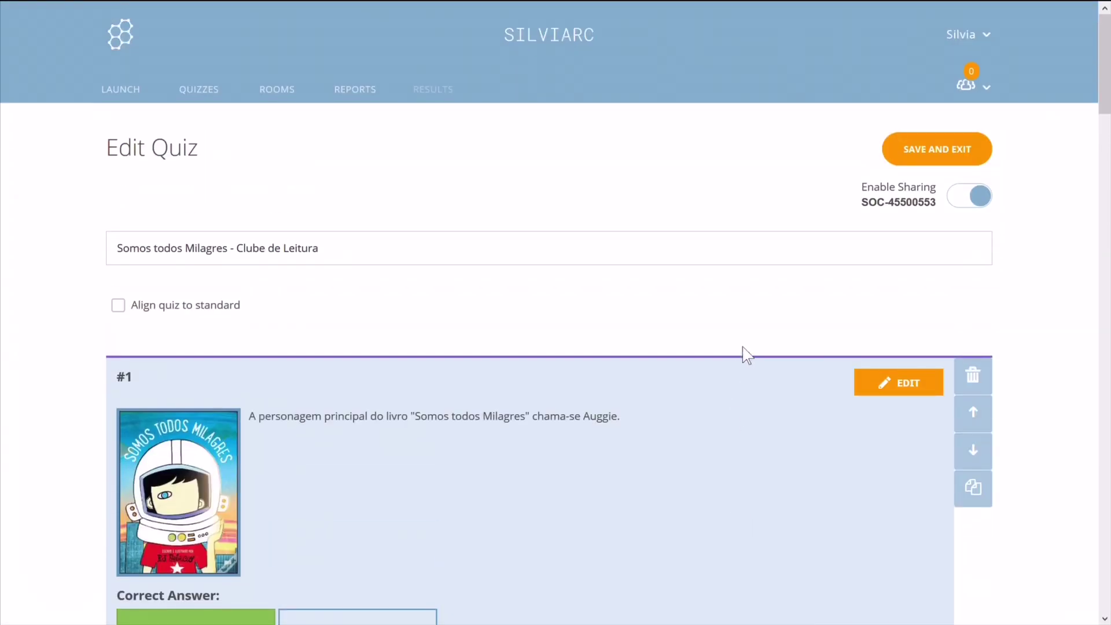
left_click(934, 150)
left_click(966, 199)
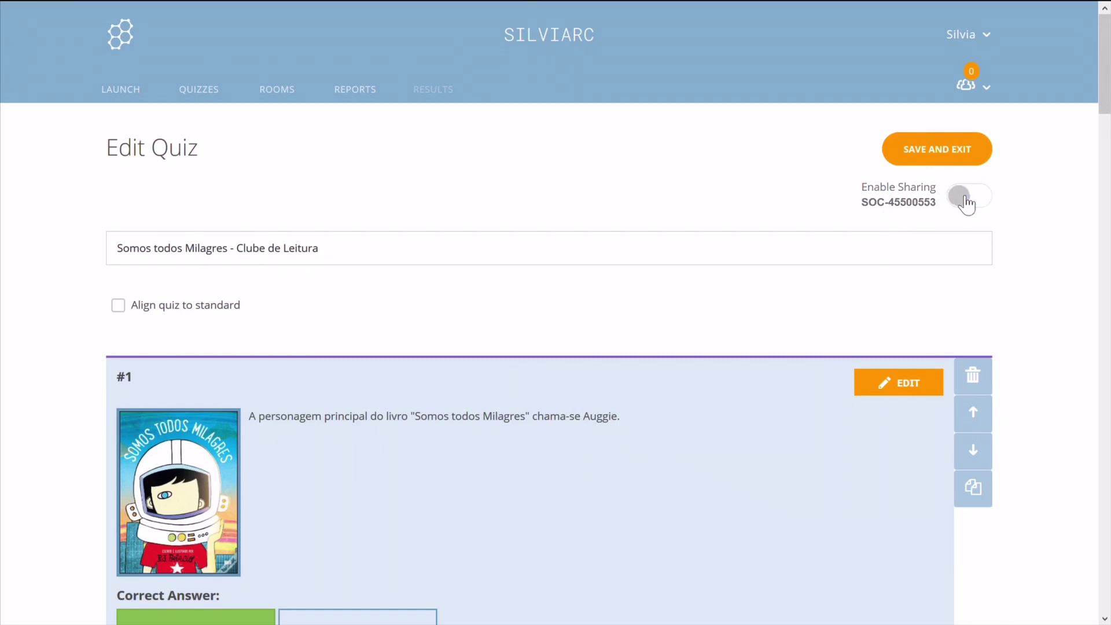
left_click(965, 198)
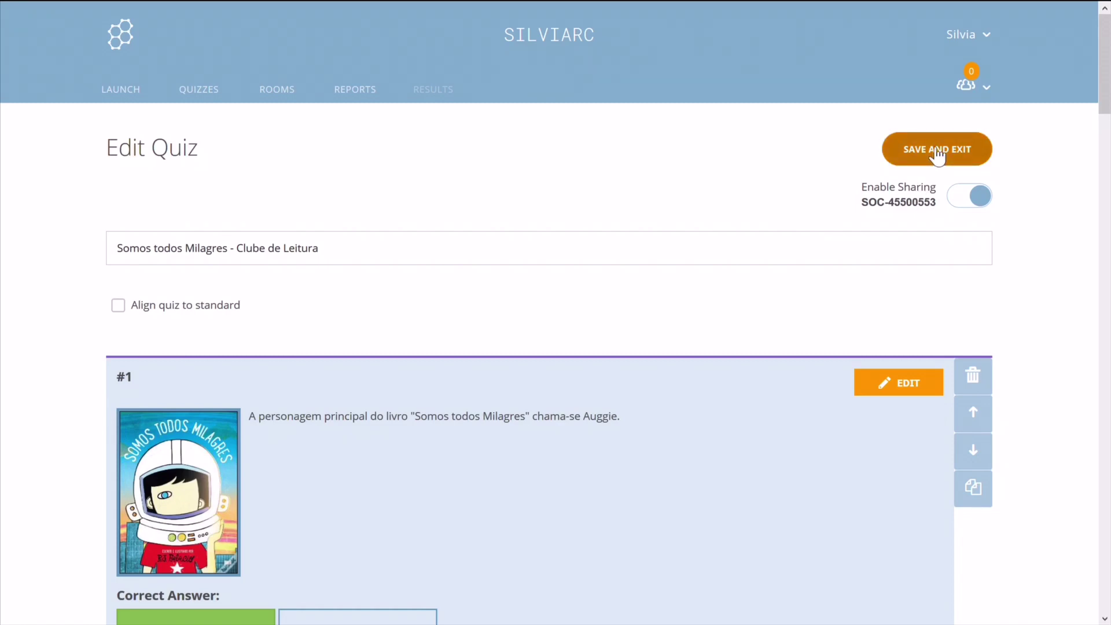
Save and exit the quiz, then go to the Launch page.
left_click(937, 152)
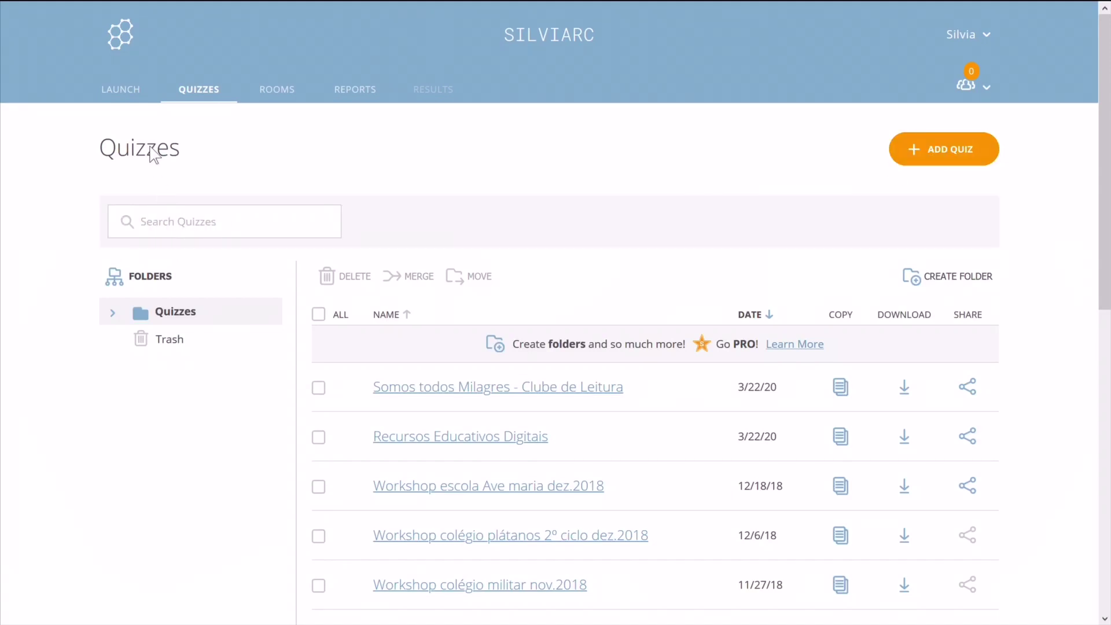
left_click(132, 98)
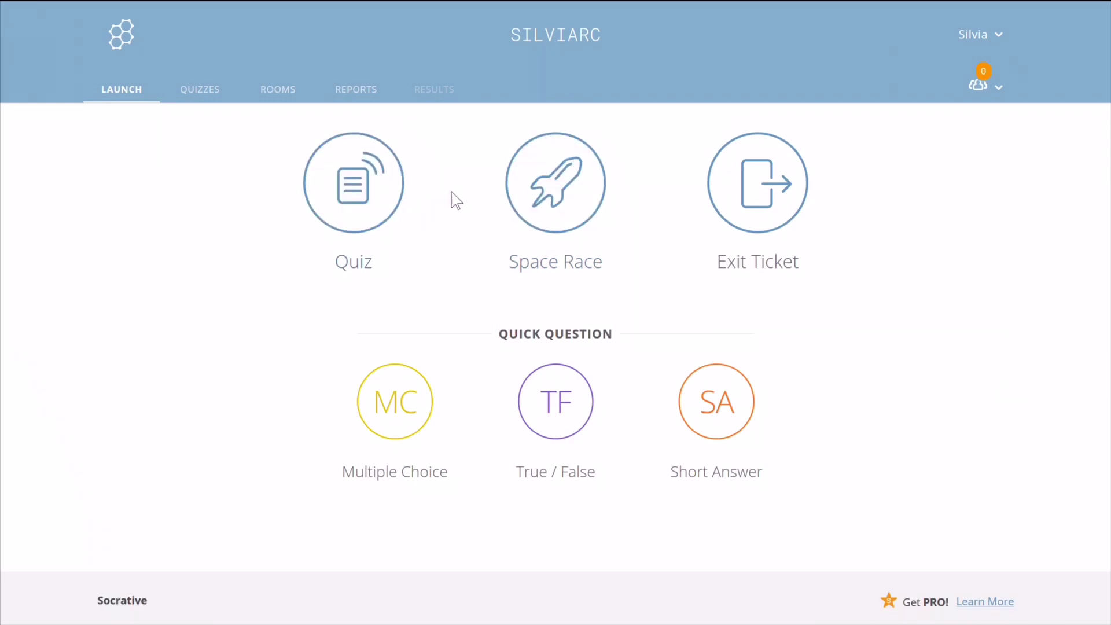
Launch a Space Race of Somos todos Milagres with 5 teams and Bicycle icons.
left_click(562, 202)
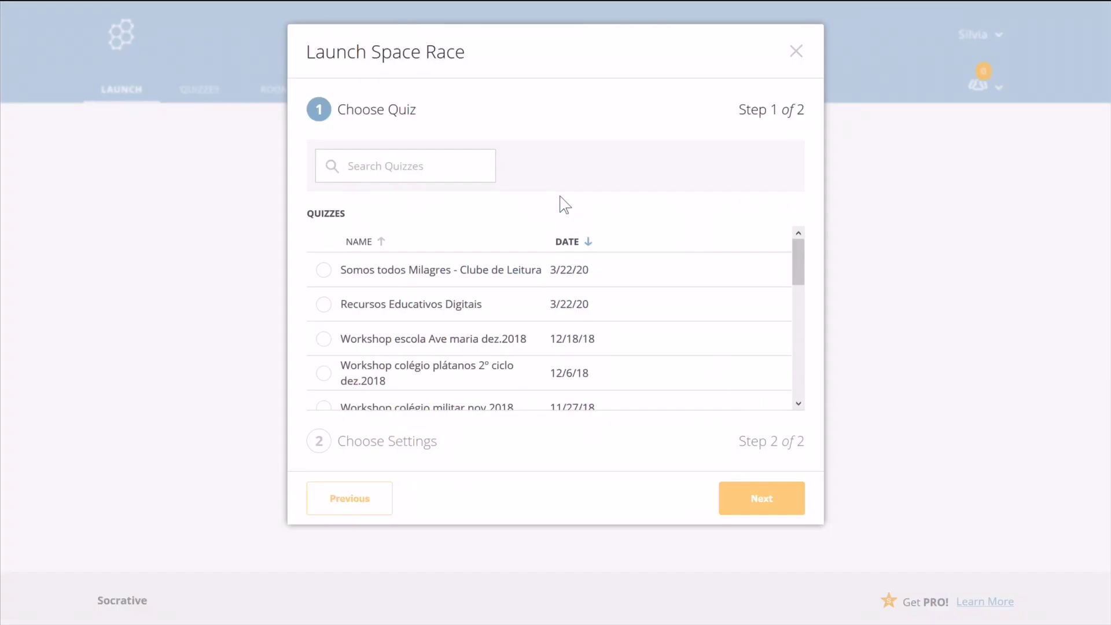
left_click(324, 271)
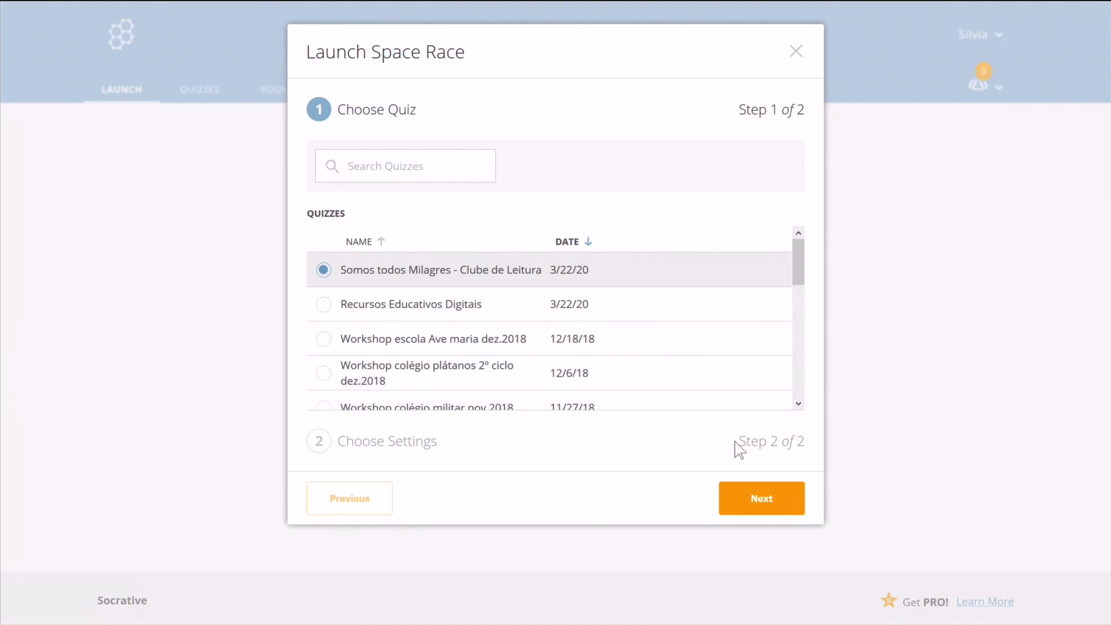
left_click(768, 502)
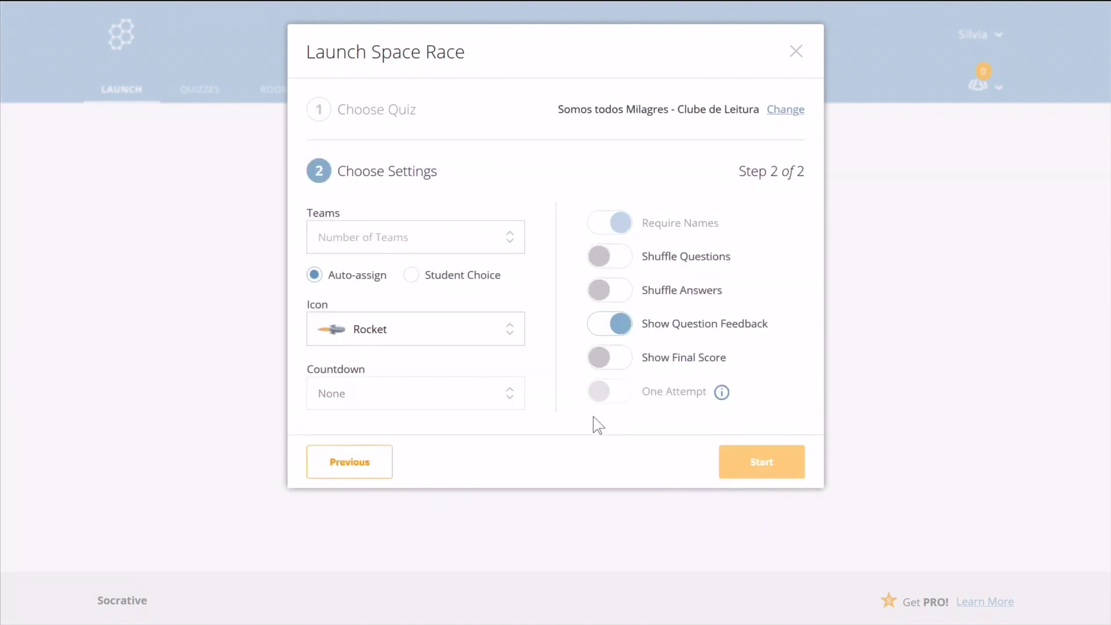
left_click(515, 238)
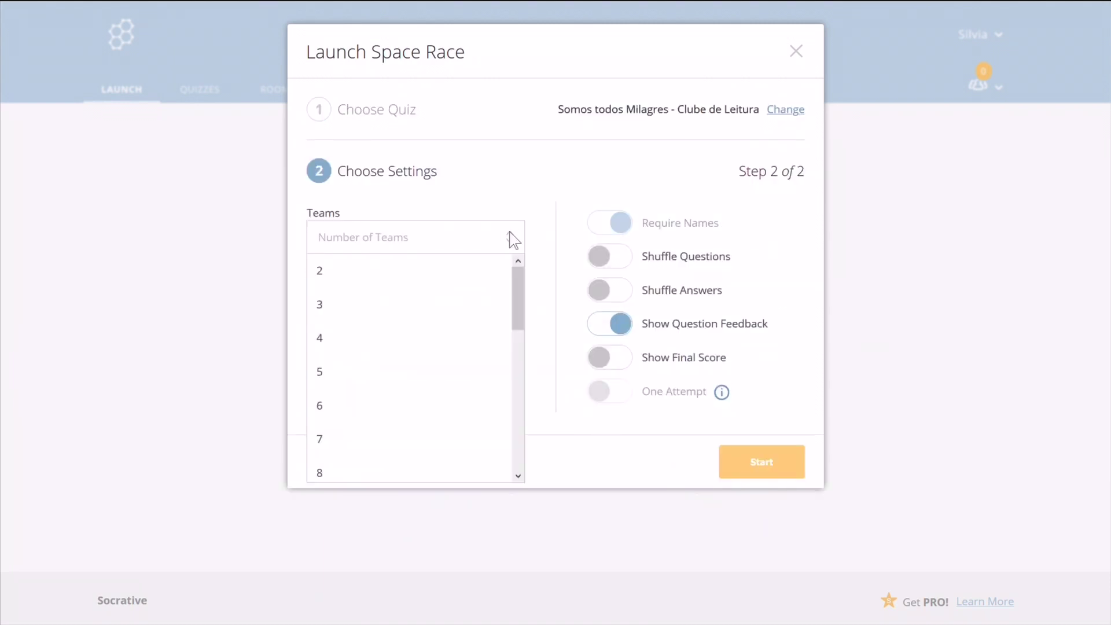
left_click(388, 374)
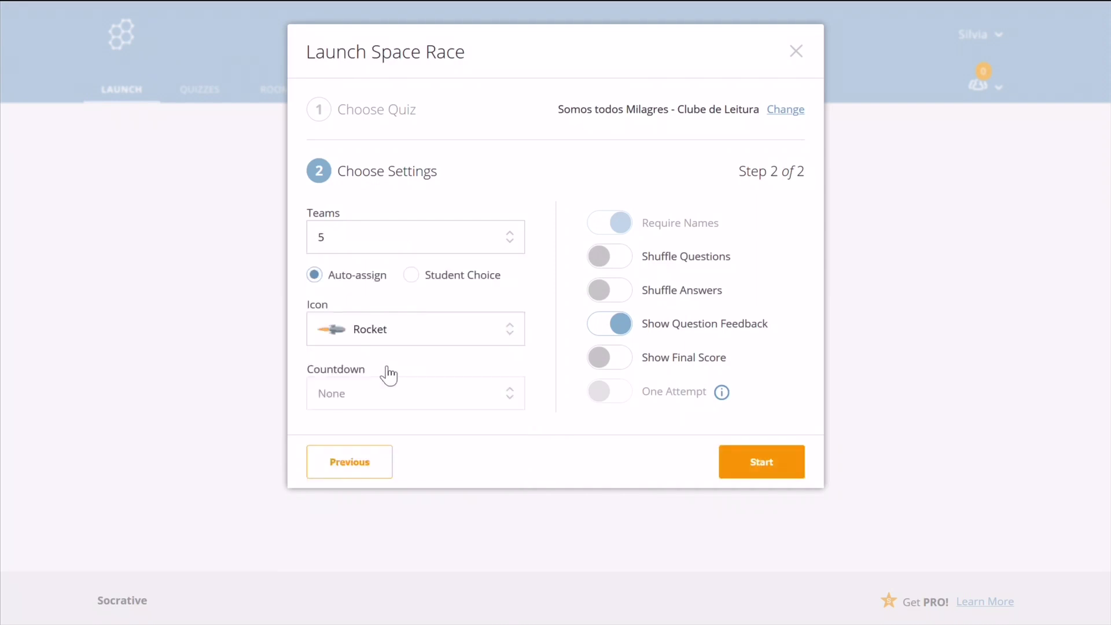
left_click(496, 335)
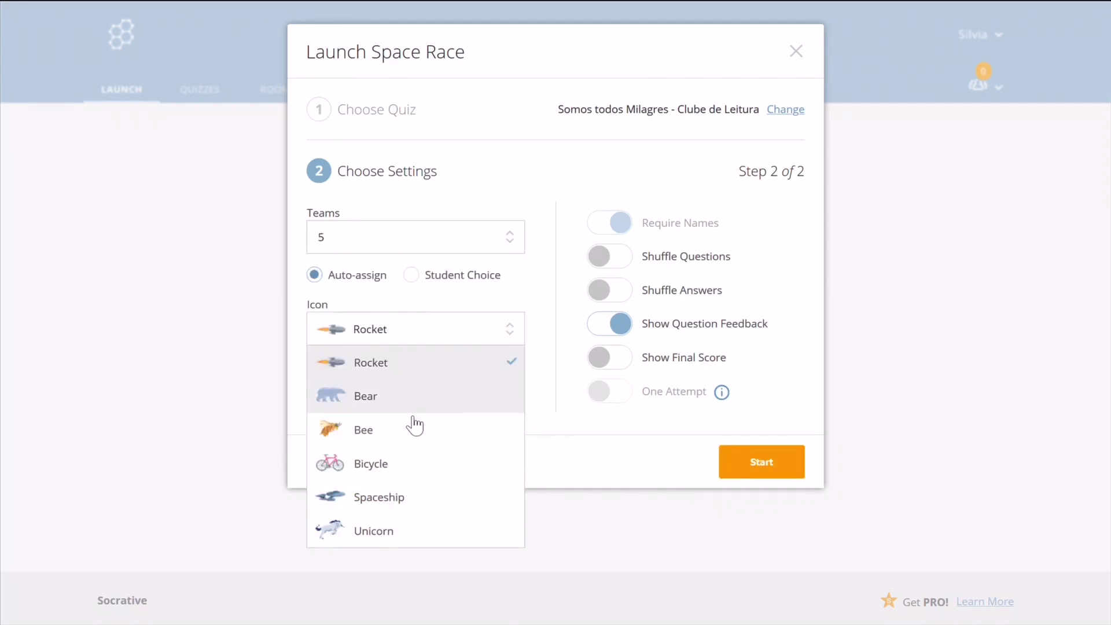
left_click(416, 471)
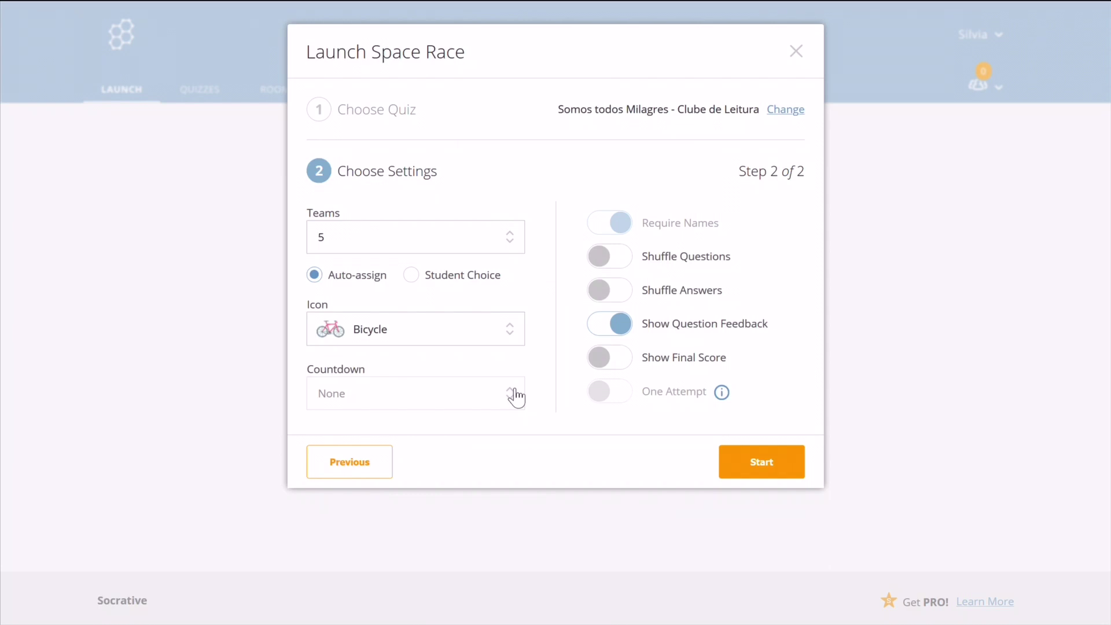
mouse_move(516, 397)
left_click(763, 470)
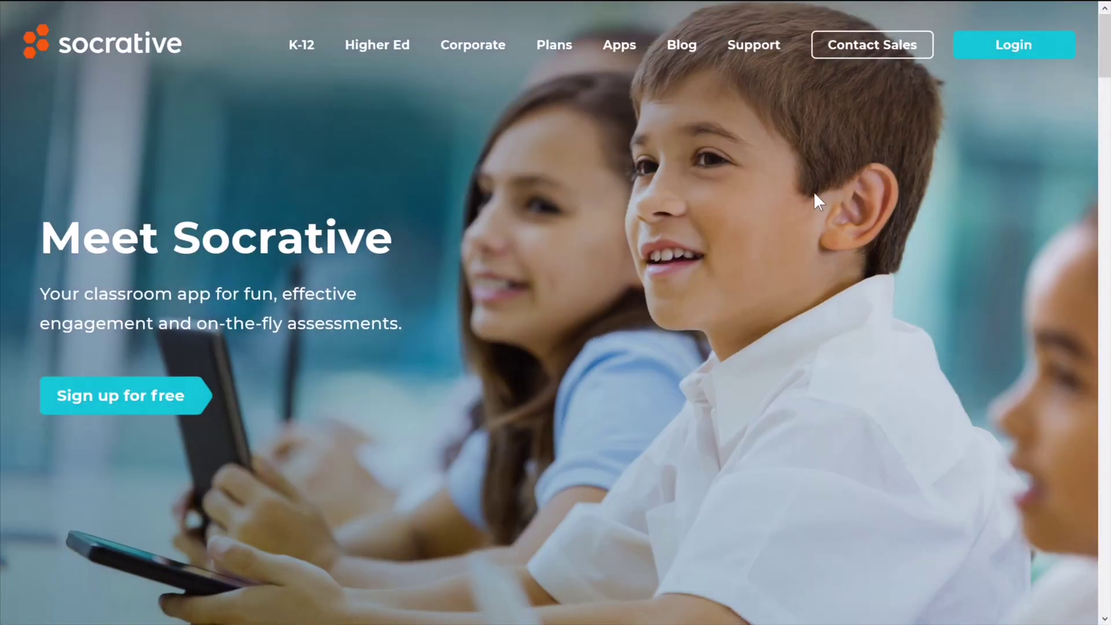
Log in as a student and join the teacher's room using its room name.
left_click(1006, 41)
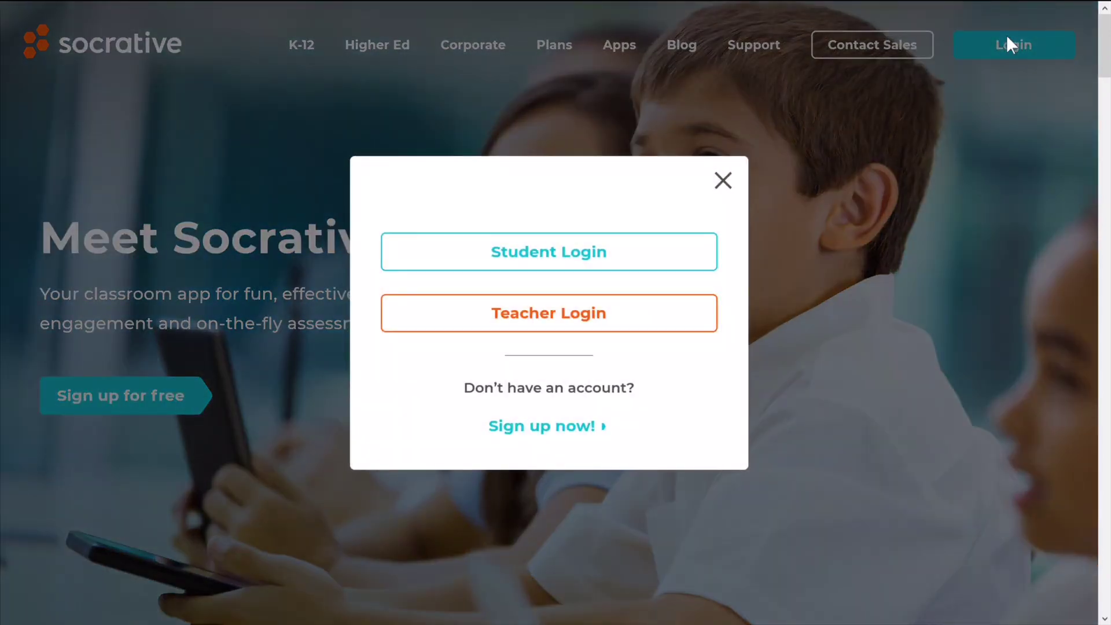
left_click(622, 255)
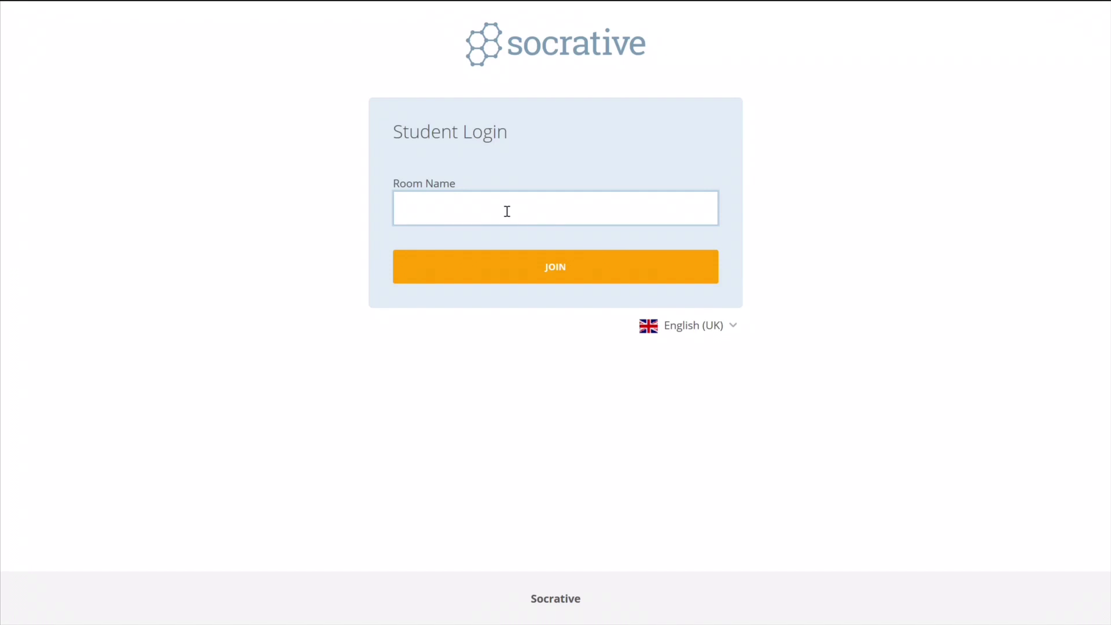
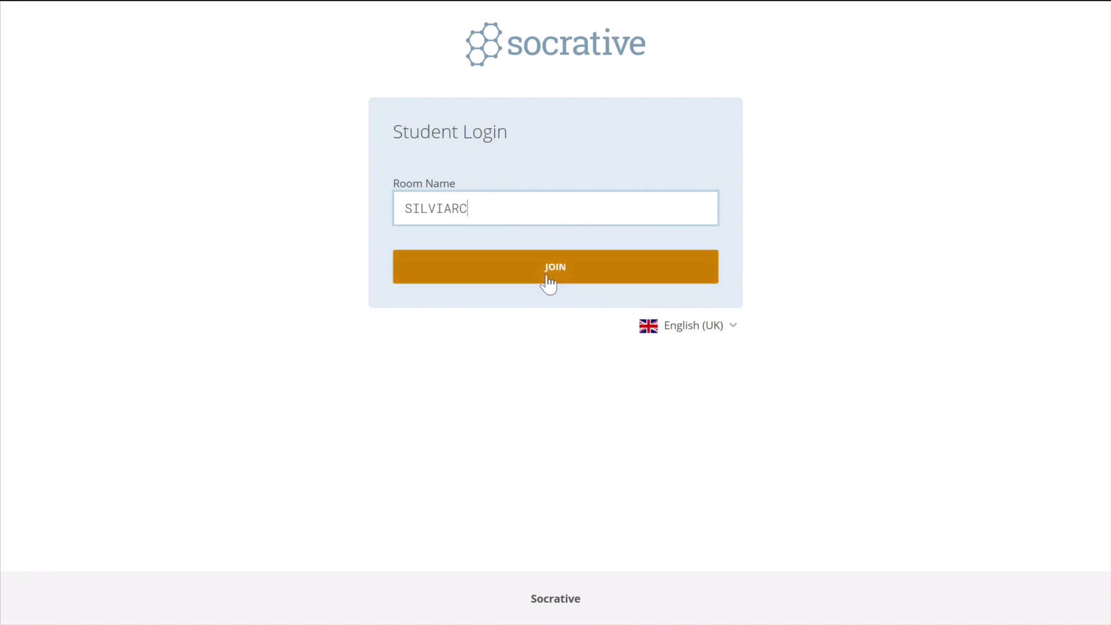
left_click(549, 284)
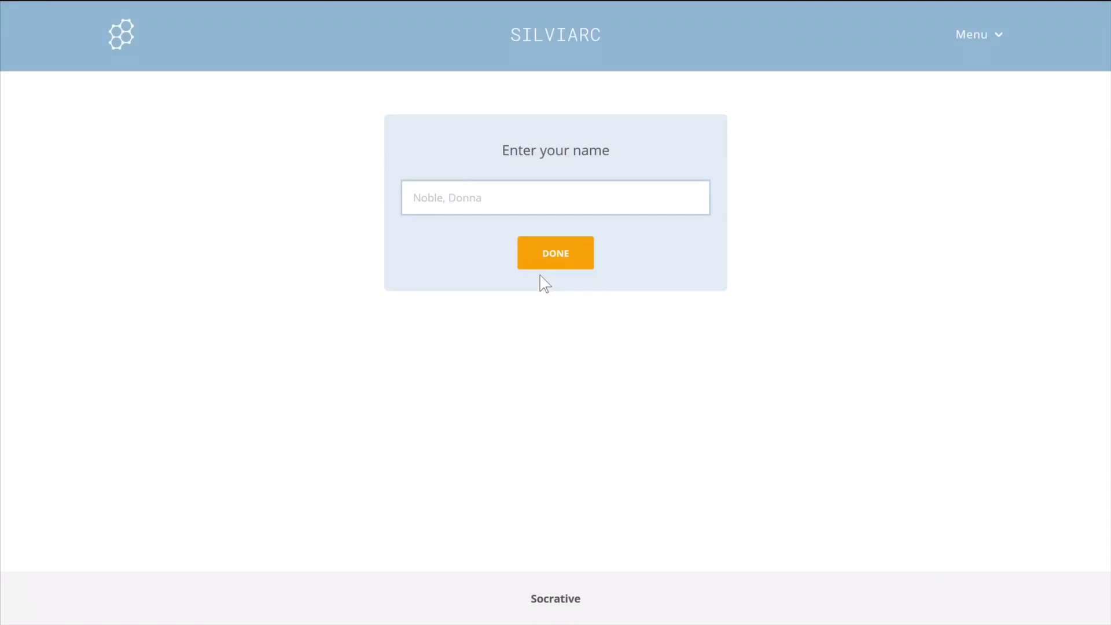
Enter the four group members' names and begin the race as Team Blue.
left_click(490, 212)
type("João, Afonso, Duarte, Sílvia")
left_click(563, 249)
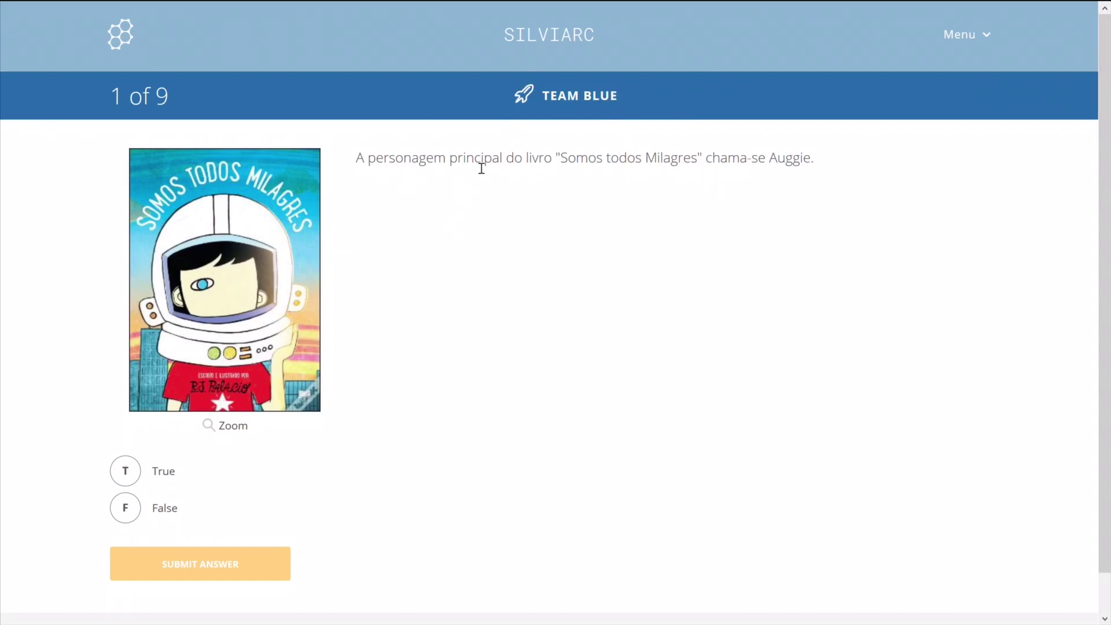
Answer True to questions 1 and 2, submitting each and dismissing the feedback.
left_click(136, 477)
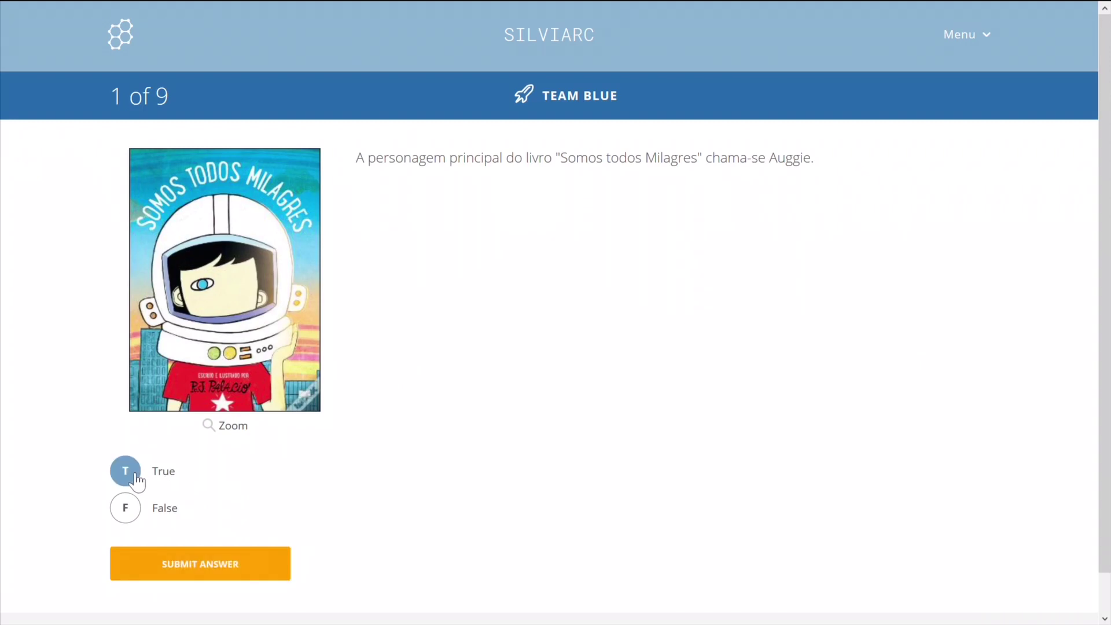
left_click(195, 571)
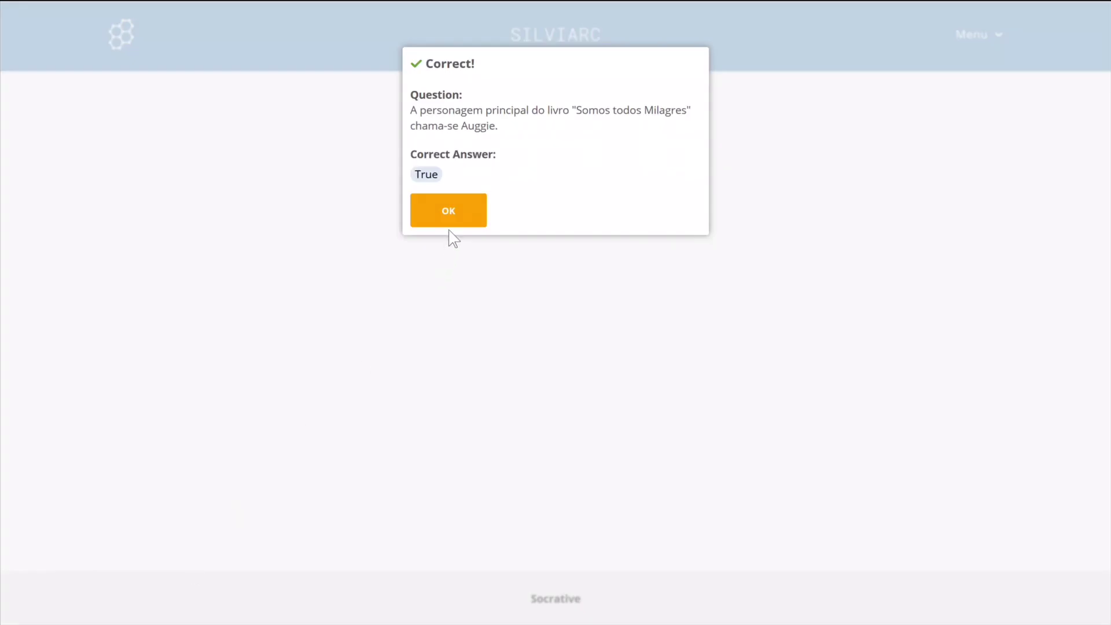
left_click(455, 224)
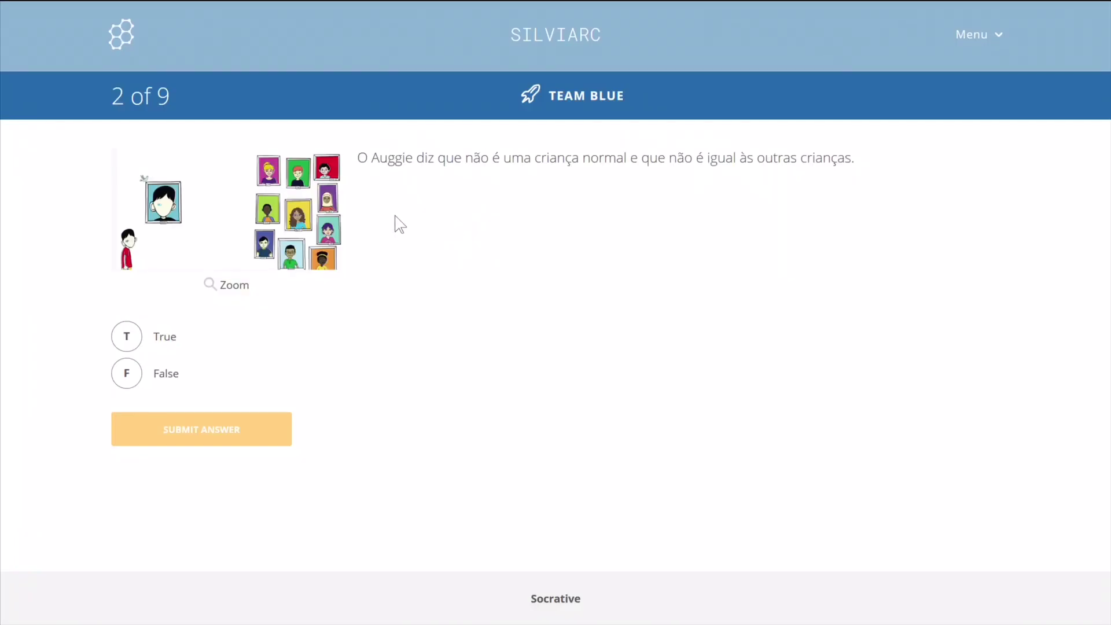
left_click(132, 343)
left_click(194, 425)
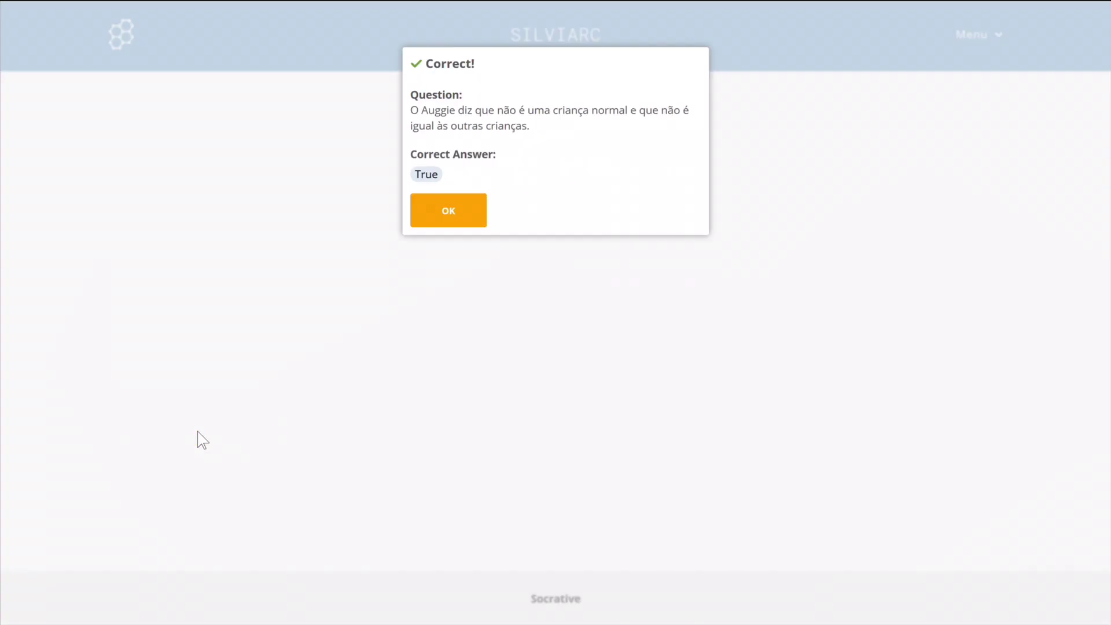
left_click(473, 212)
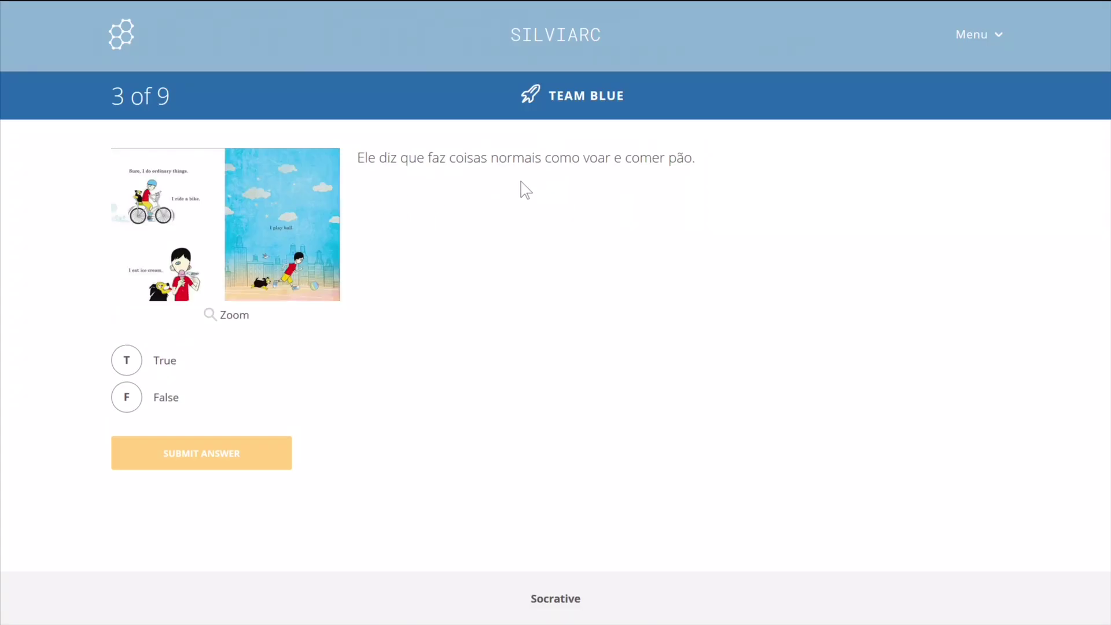
Answer False to question 3 and D (Daisy) to question 4.
left_click(129, 405)
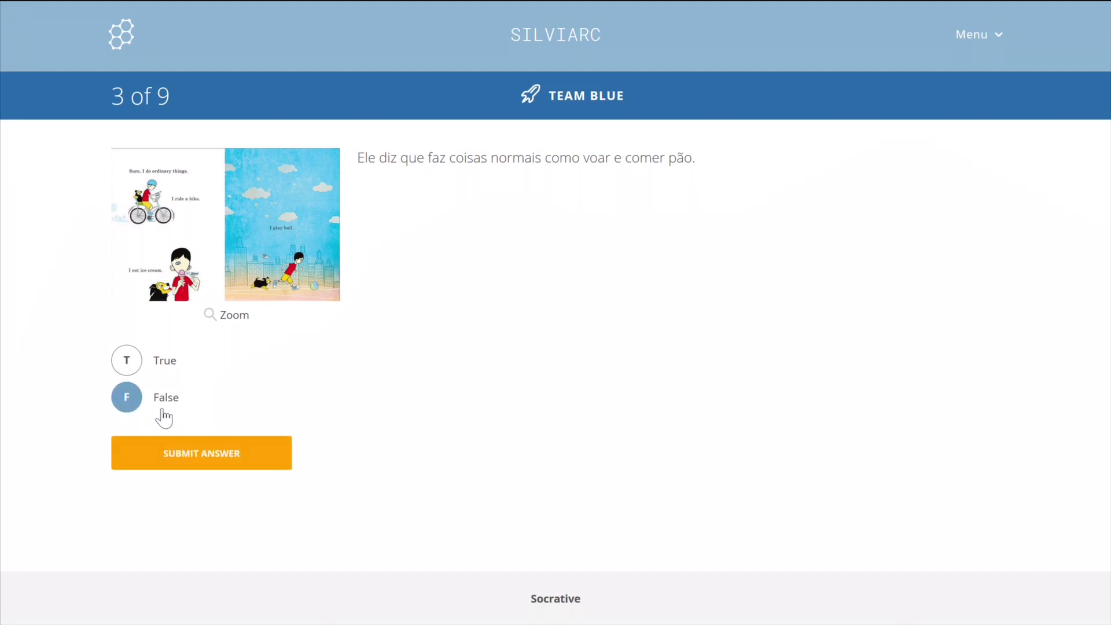
left_click(193, 451)
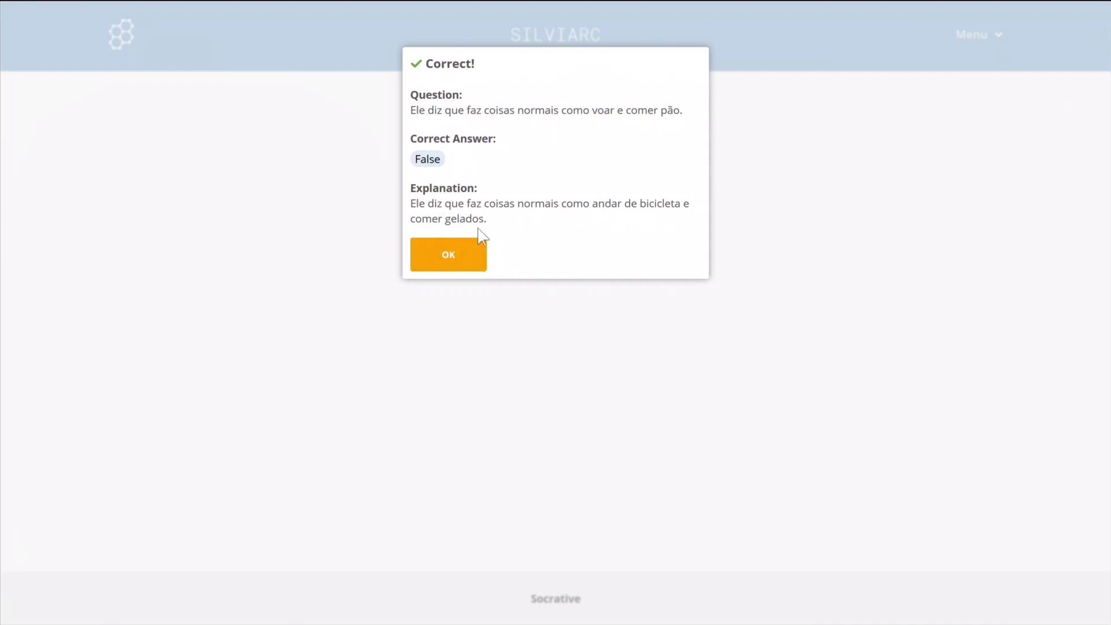
left_click(472, 261)
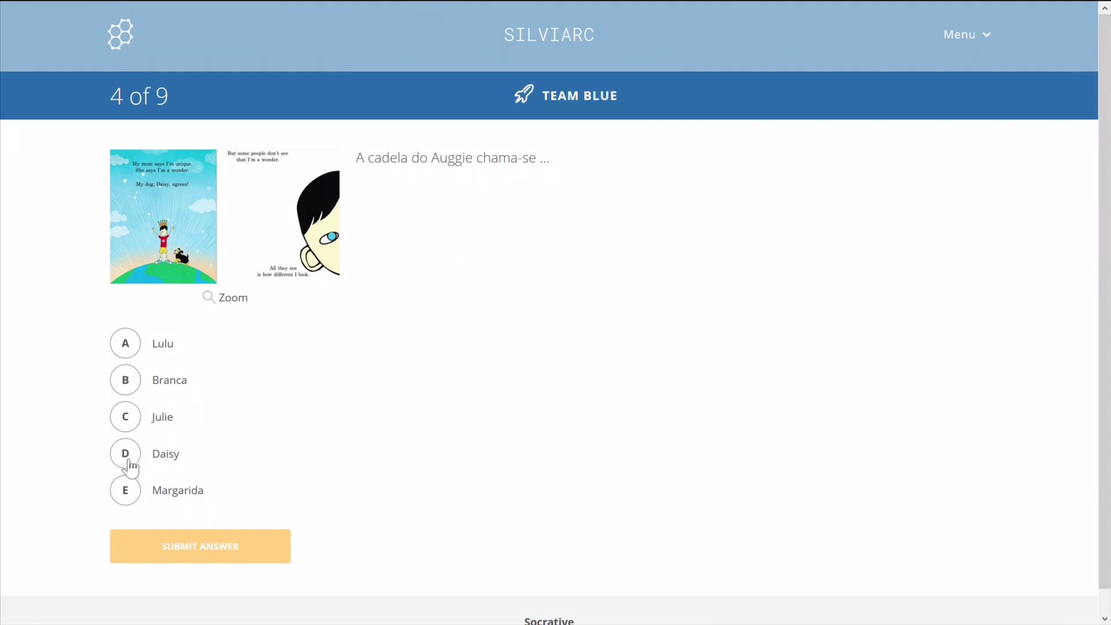
left_click(128, 461)
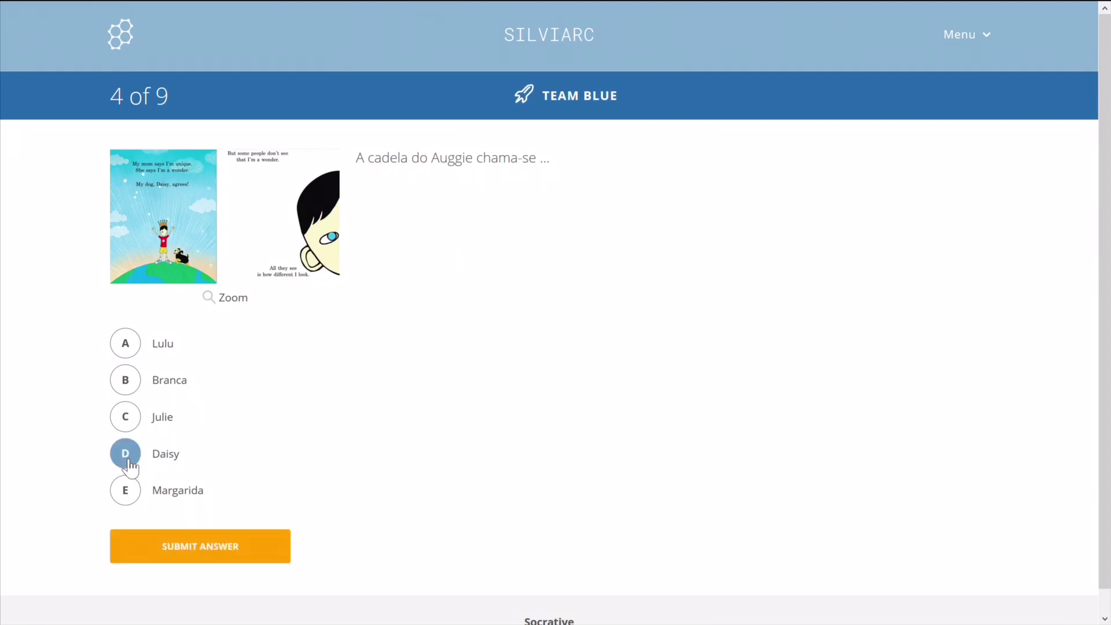
left_click(181, 556)
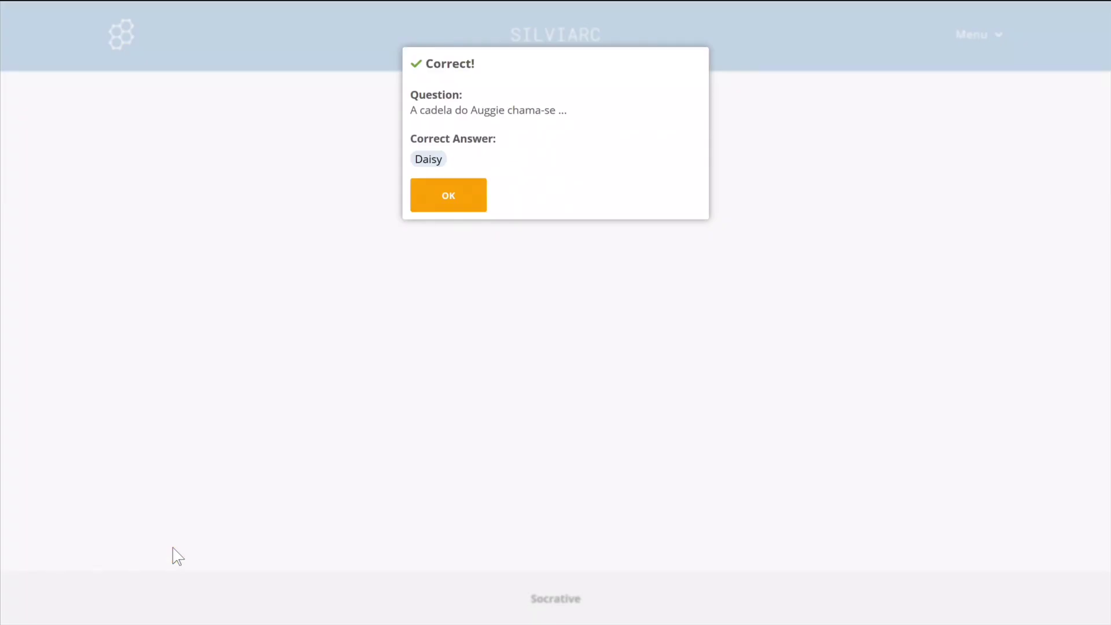
left_click(468, 205)
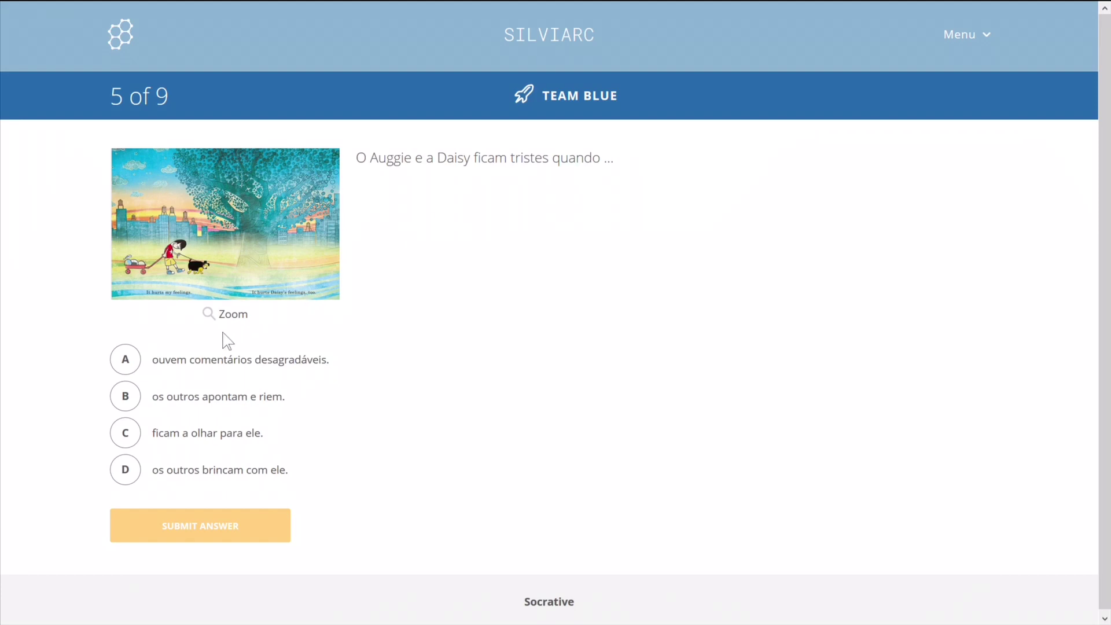
Answer question 5 with options A and B and submit it.
left_click(137, 368)
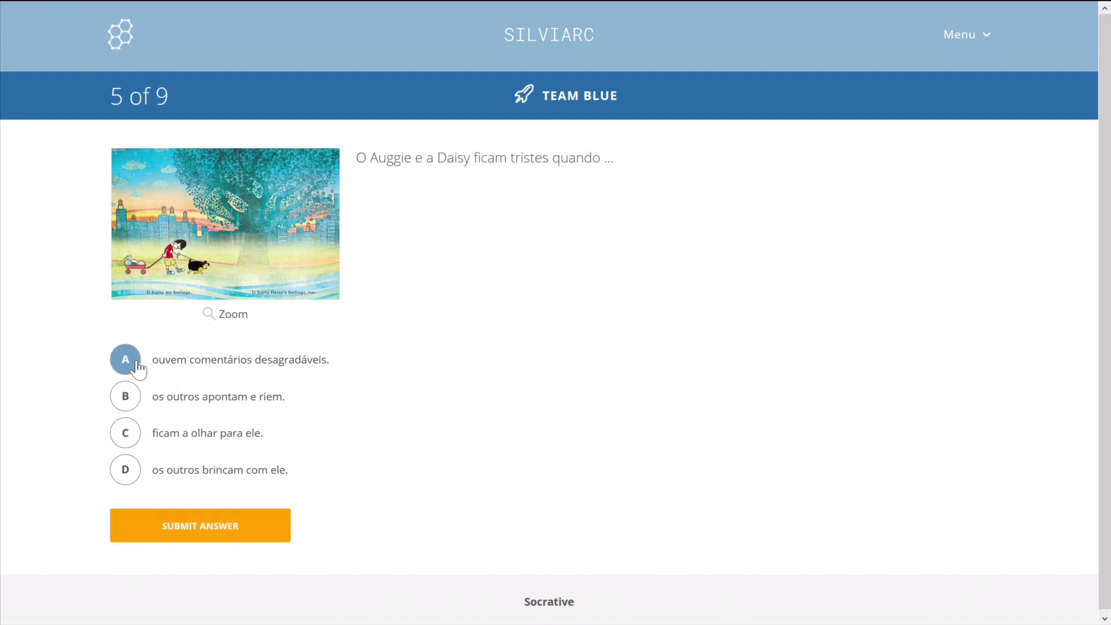
left_click(132, 407)
left_click(148, 528)
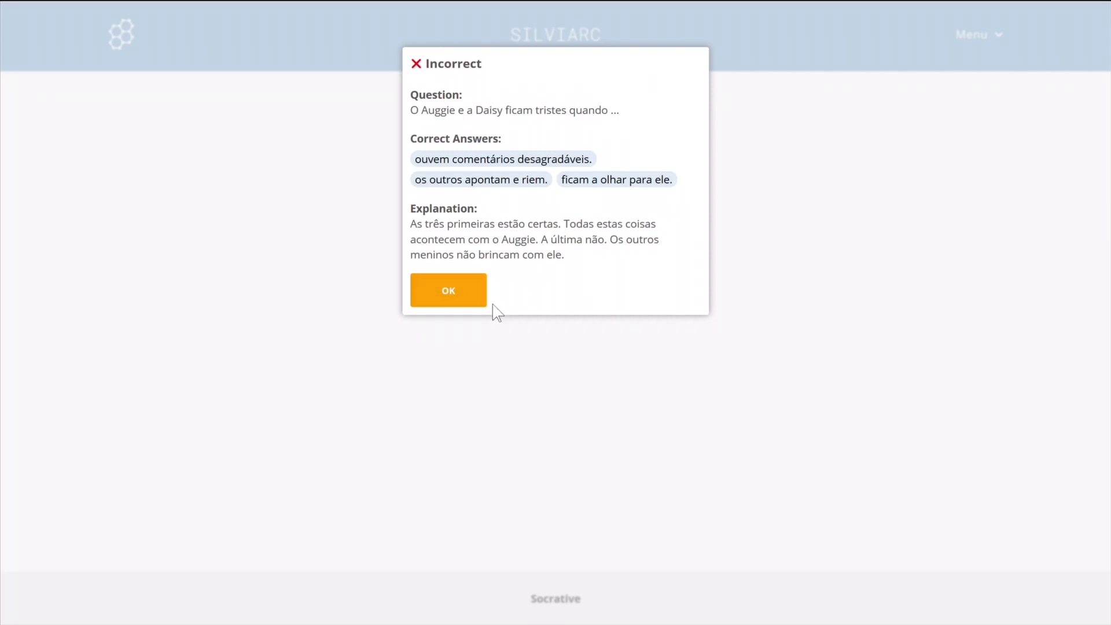
left_click(456, 303)
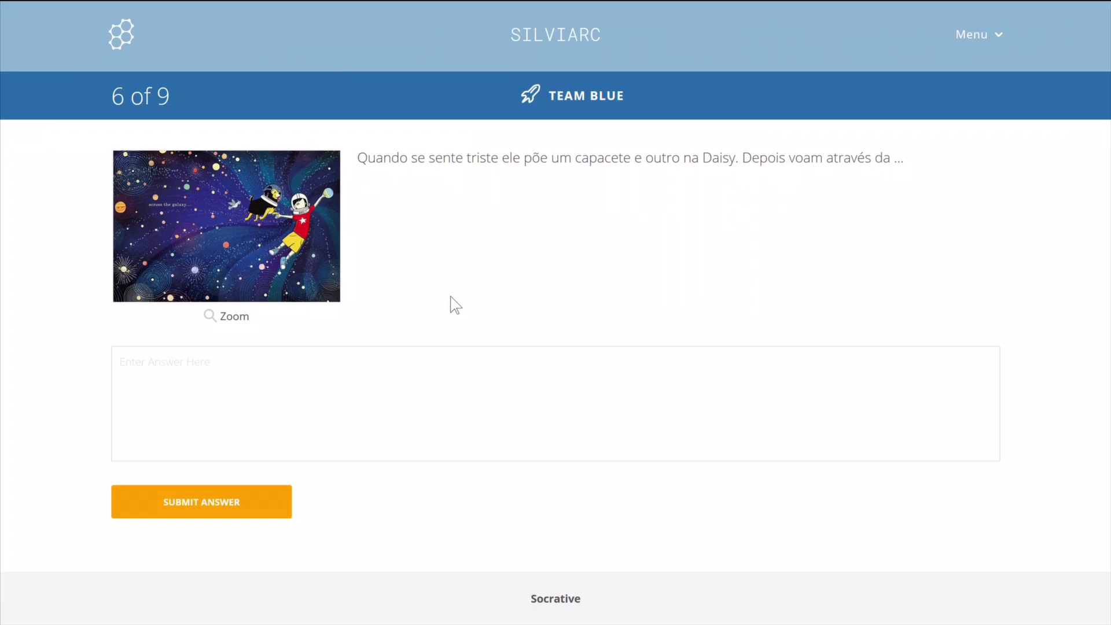
Submit 'galaxia' as the typed answer to question 6.
left_click(466, 384)
type("galaxia")
left_click(225, 489)
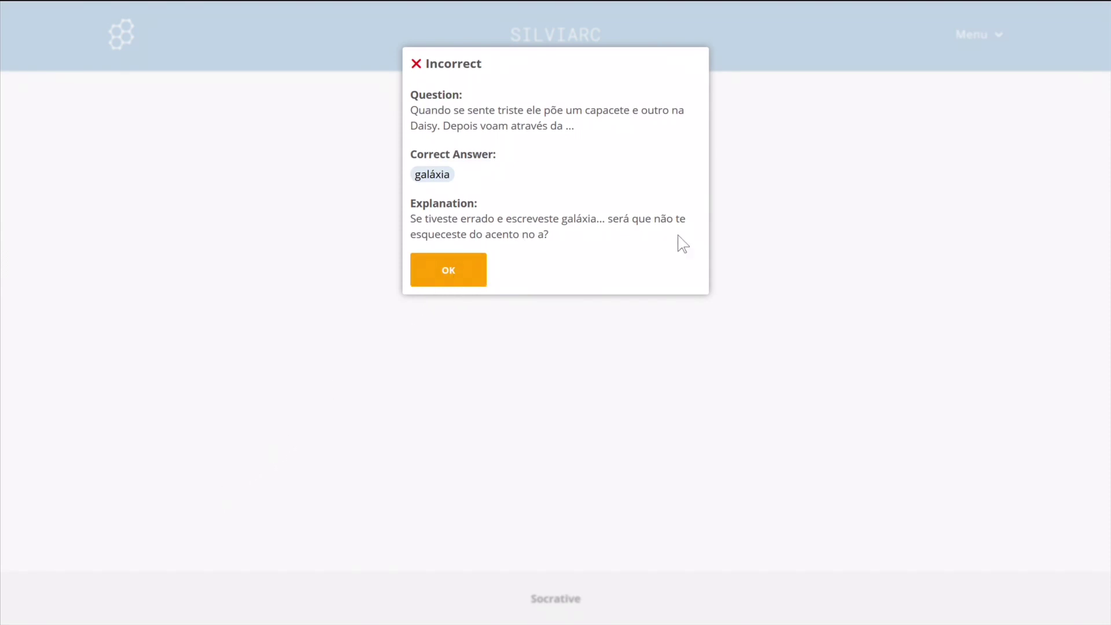
left_click(463, 267)
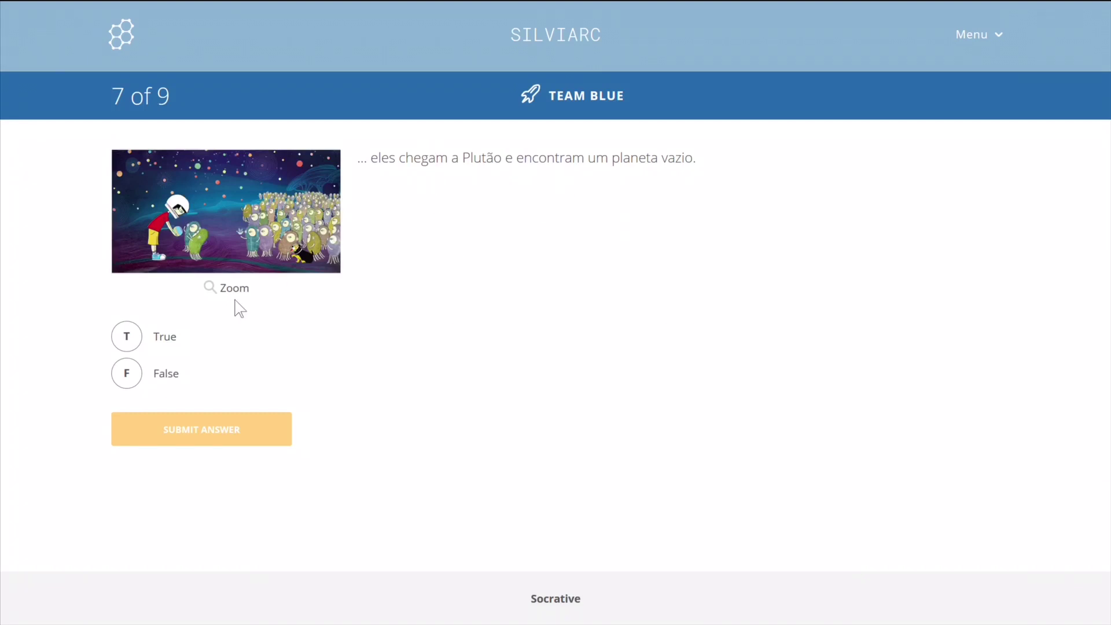
Answer False, True and False to questions 7–9, submitting each and dismissing feedback.
left_click(138, 380)
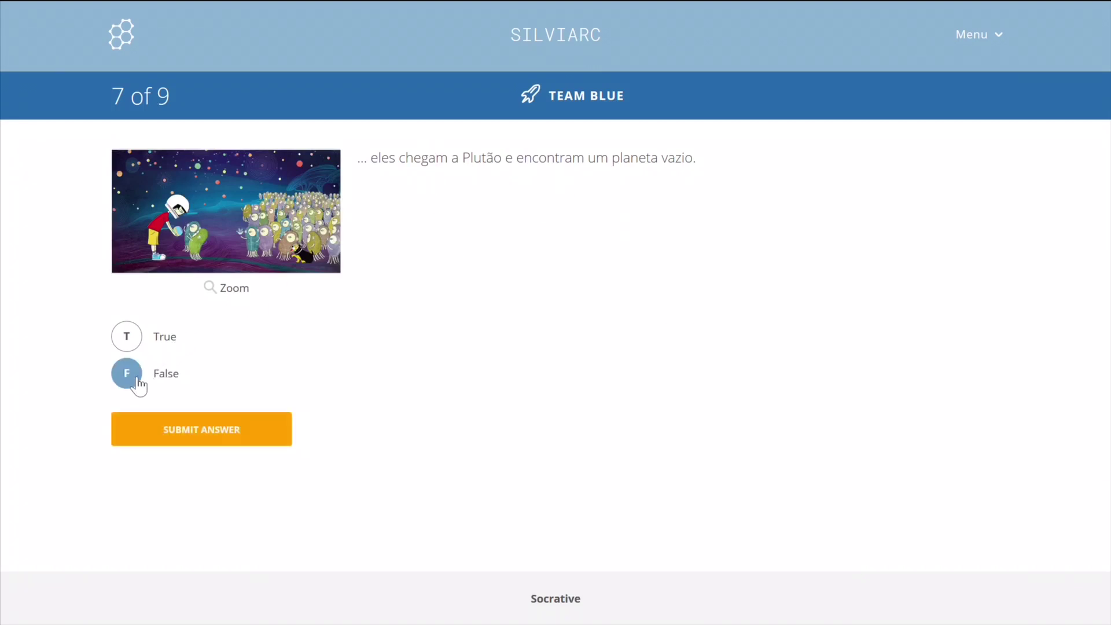
left_click(174, 434)
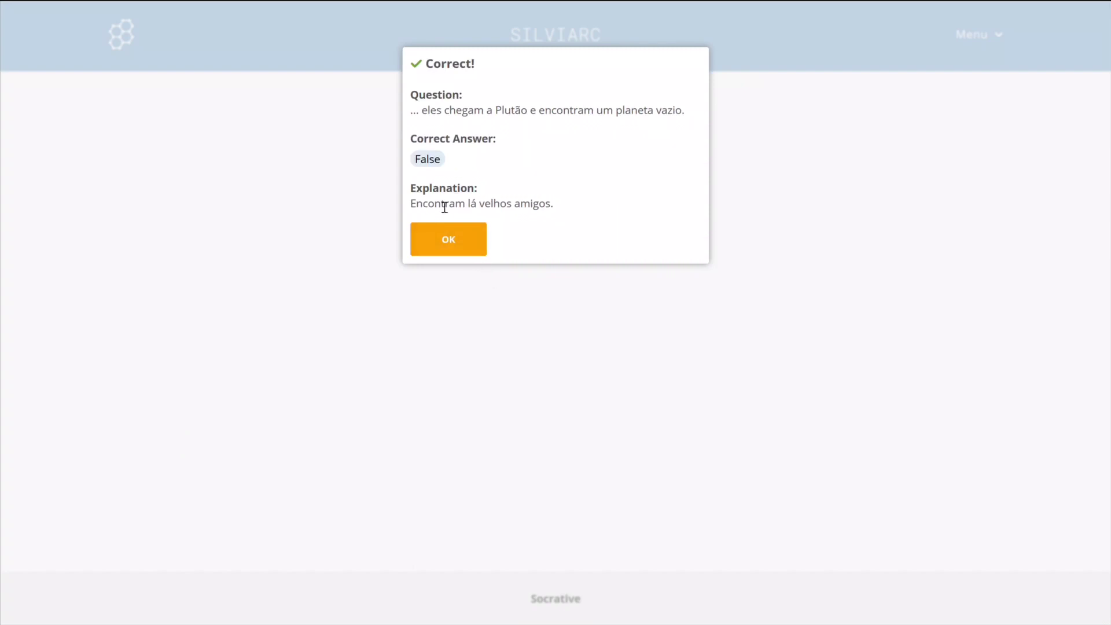
left_click(458, 246)
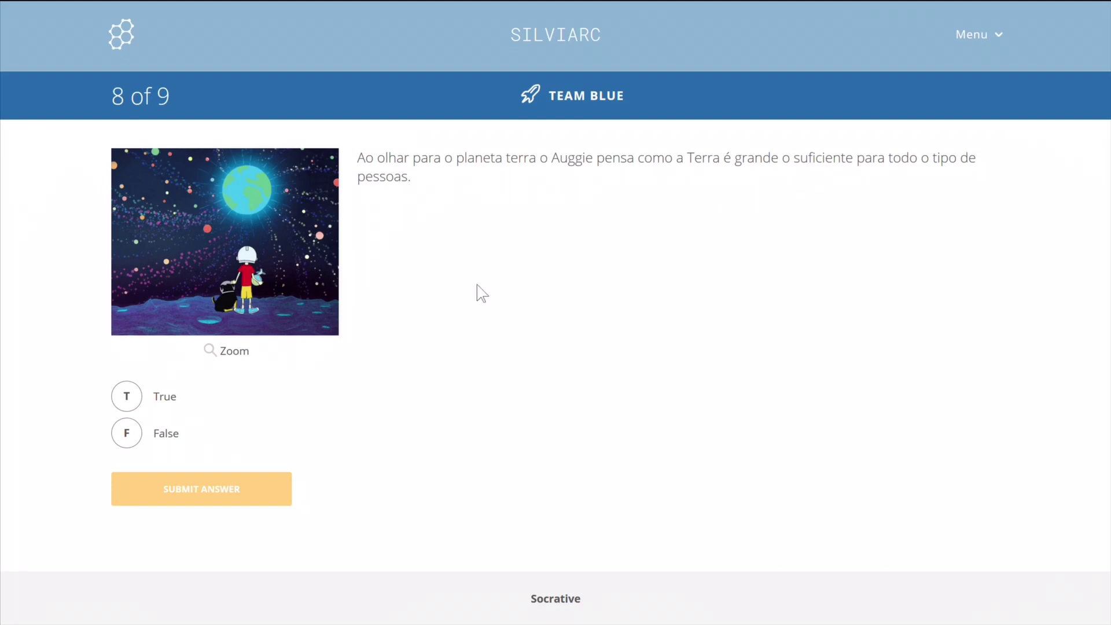
left_click(131, 398)
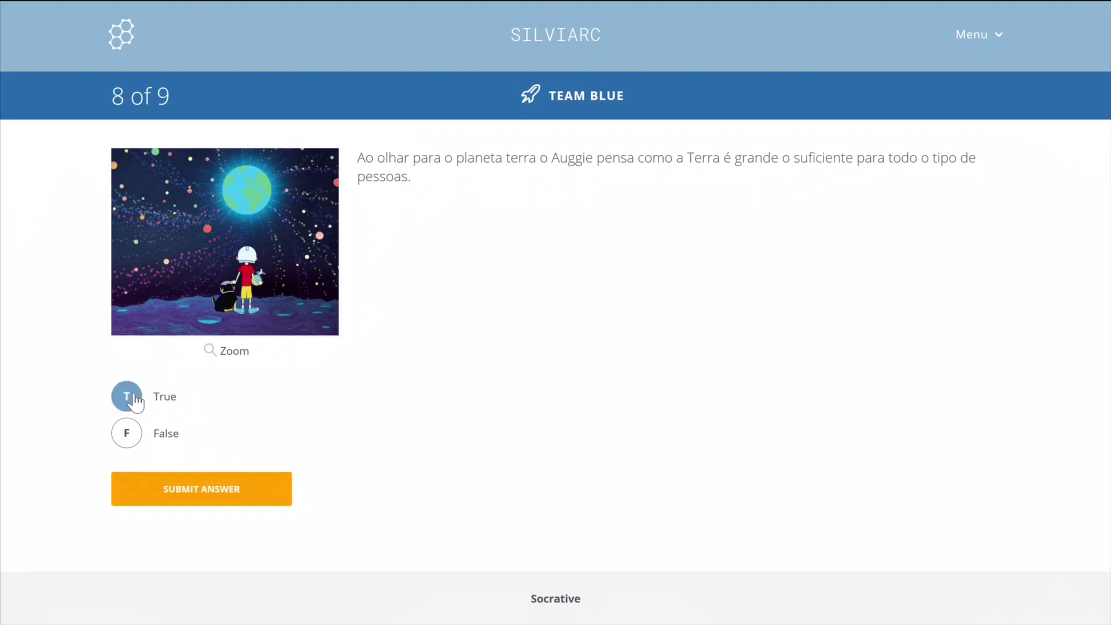
left_click(196, 491)
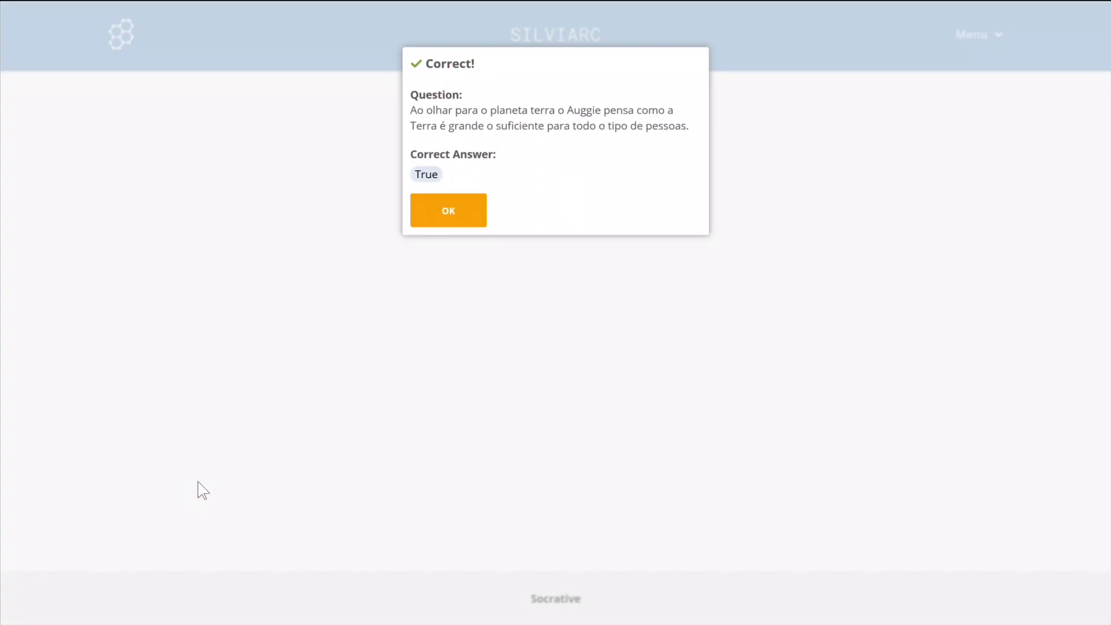
left_click(461, 213)
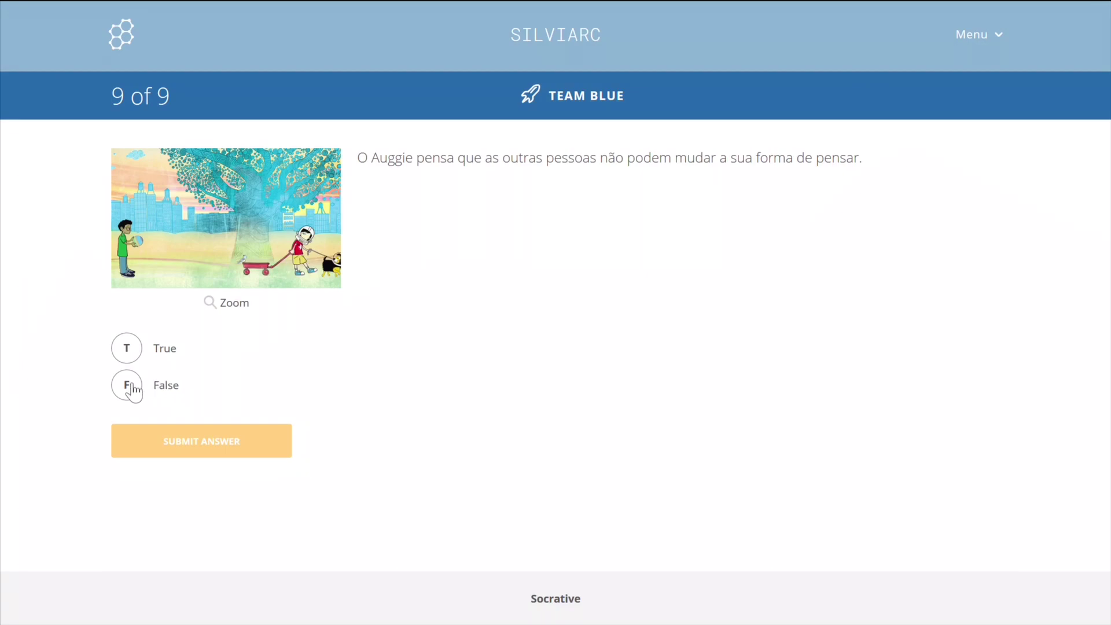
left_click(132, 389)
left_click(174, 442)
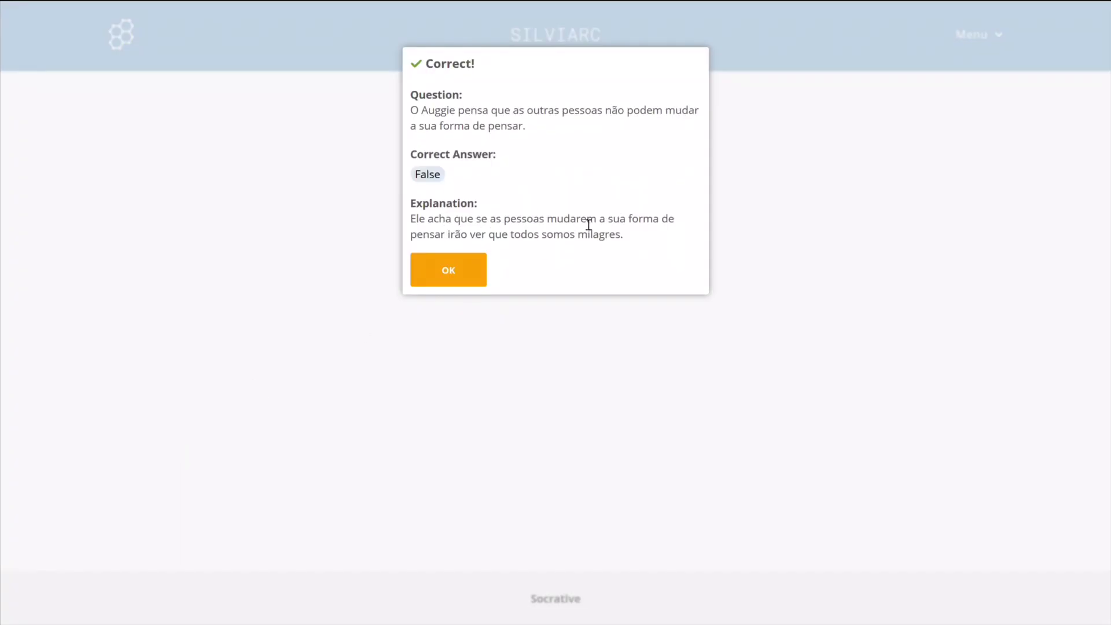
left_click(447, 270)
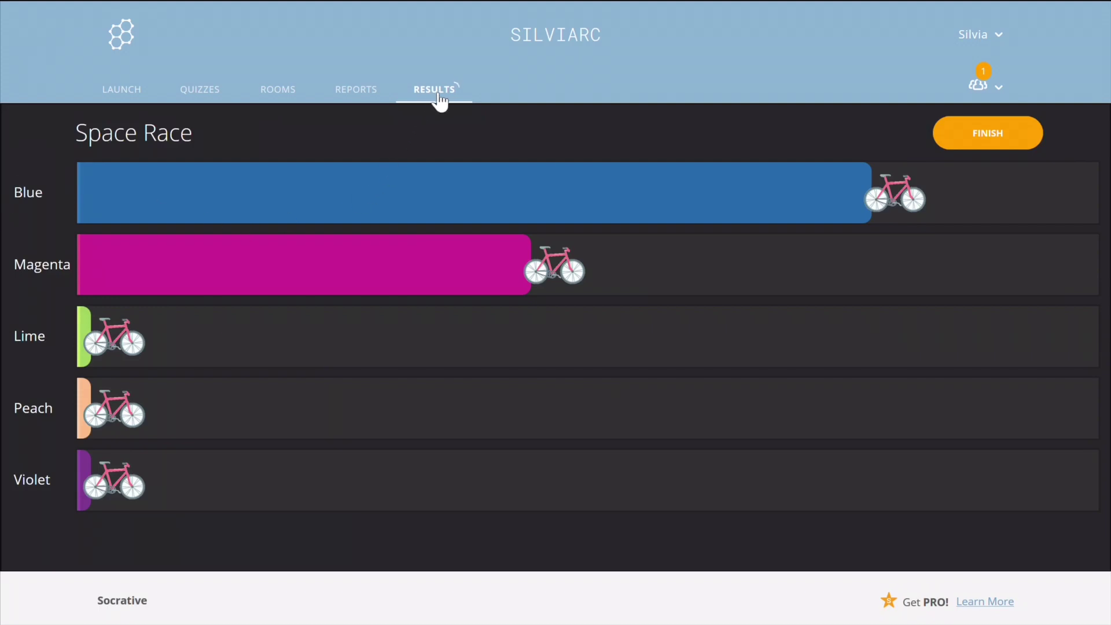
Finish the Space Race and confirm ending the current activity.
left_click(953, 134)
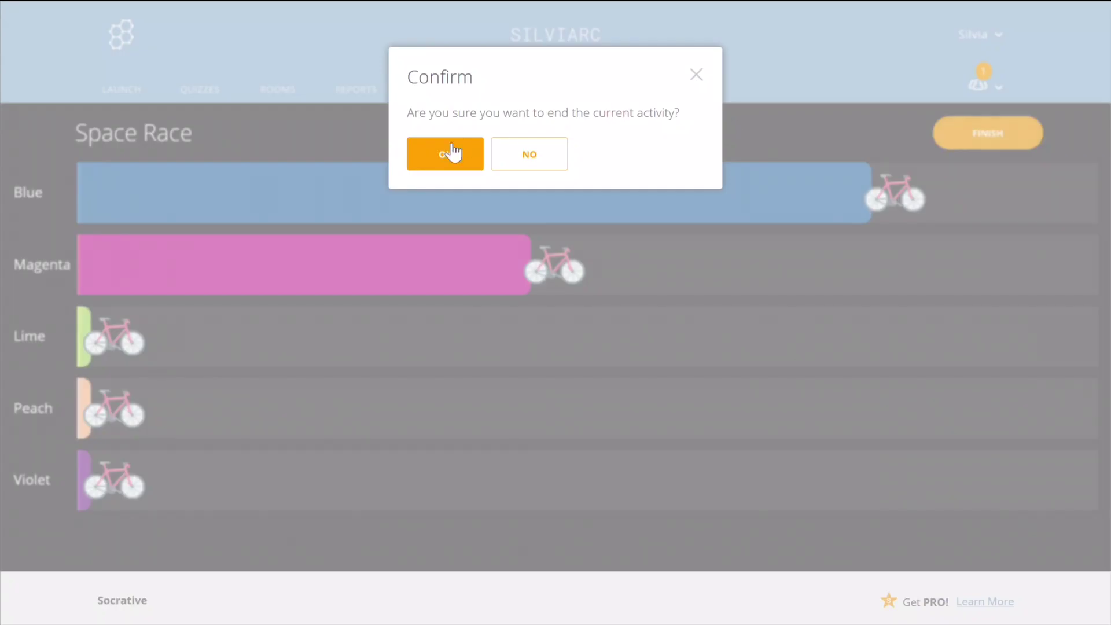
left_click(435, 156)
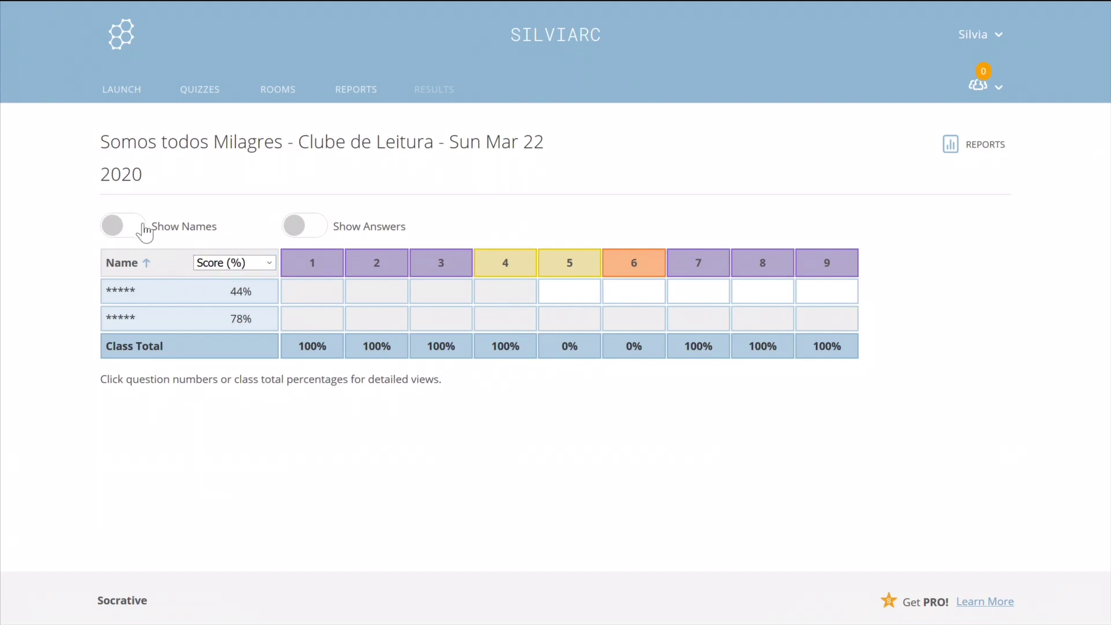
Turn on Show Names and Show Answers, then review question 1's detailed results.
left_click(139, 229)
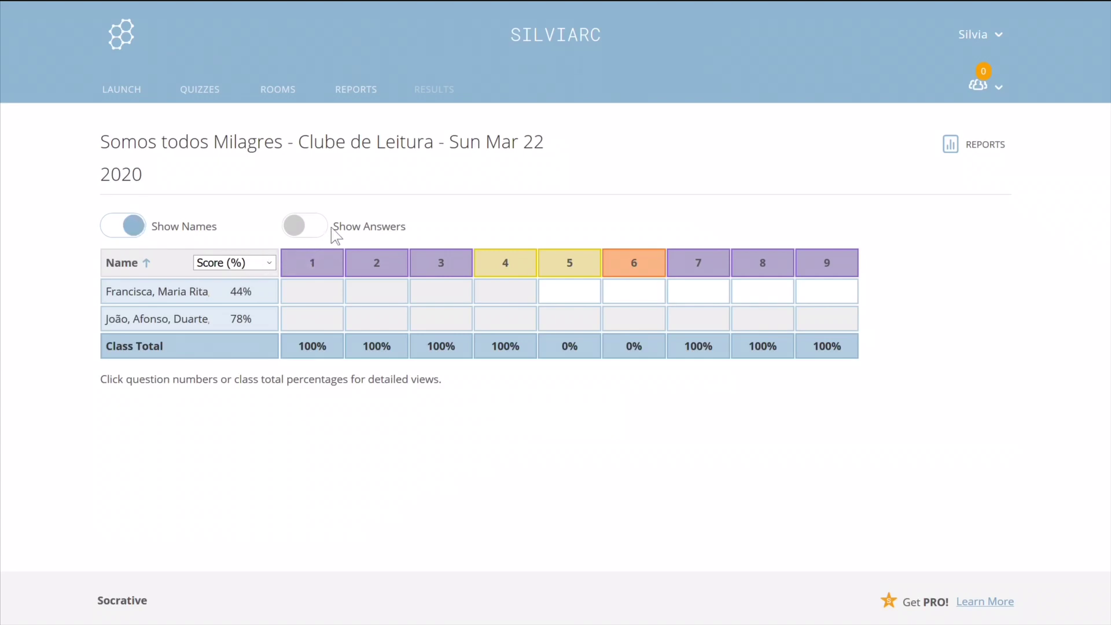
left_click(319, 236)
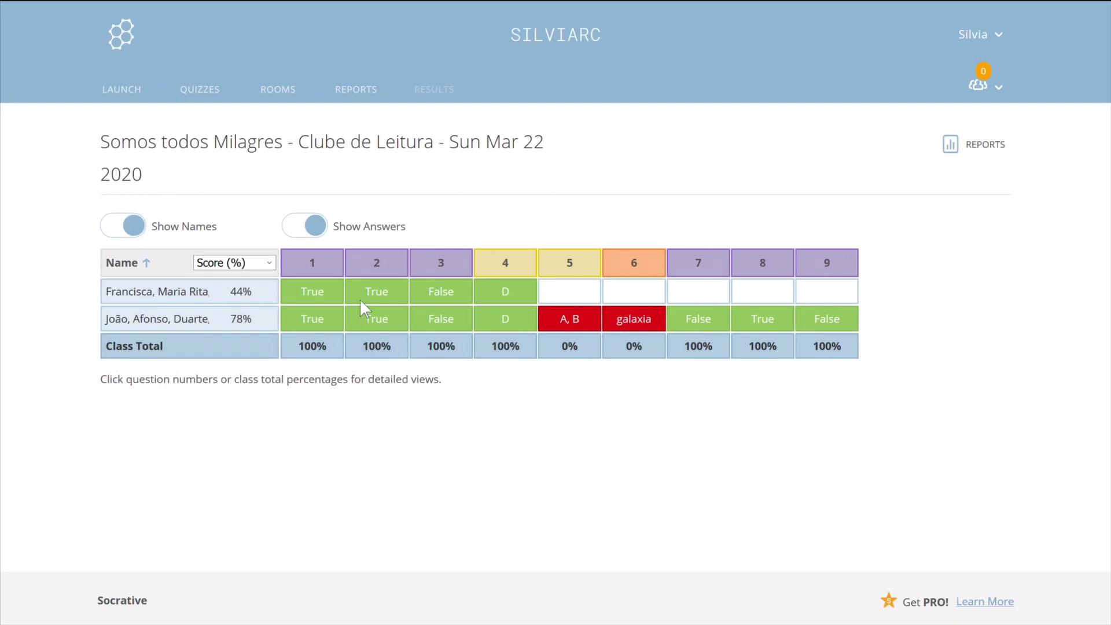
left_click(312, 266)
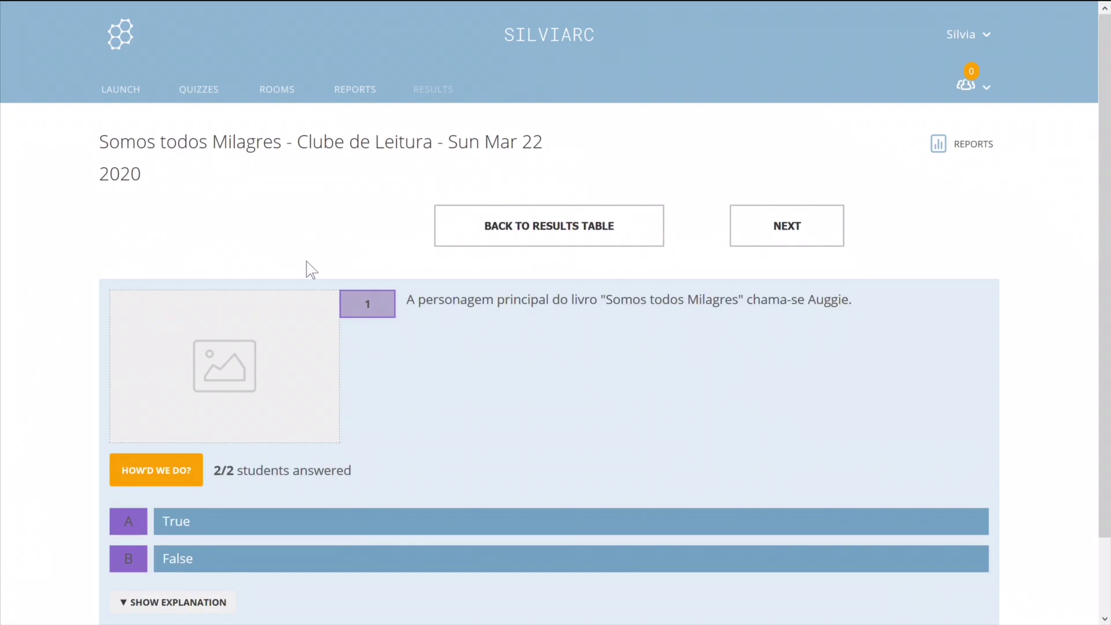
scroll(439, 331, "down", 3)
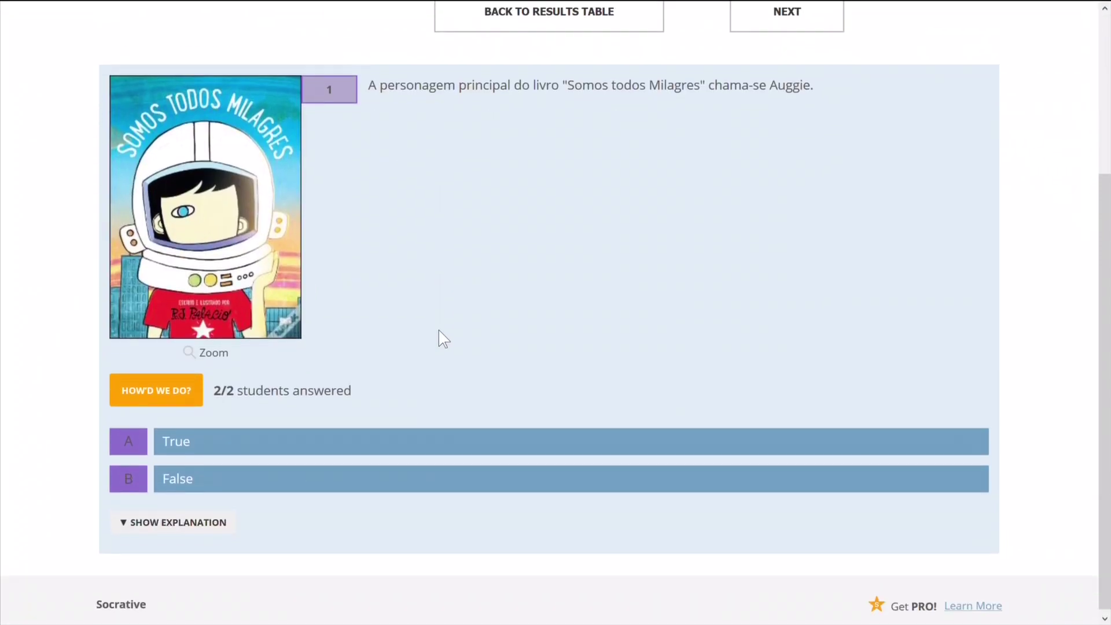
scroll(438, 339, "up", 3)
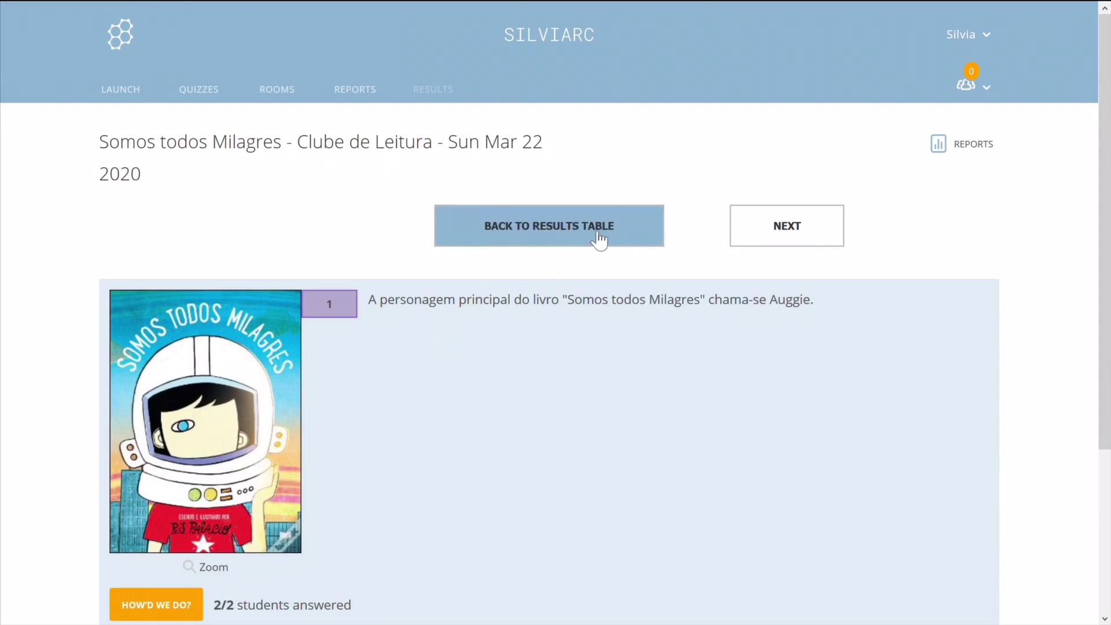
left_click(593, 235)
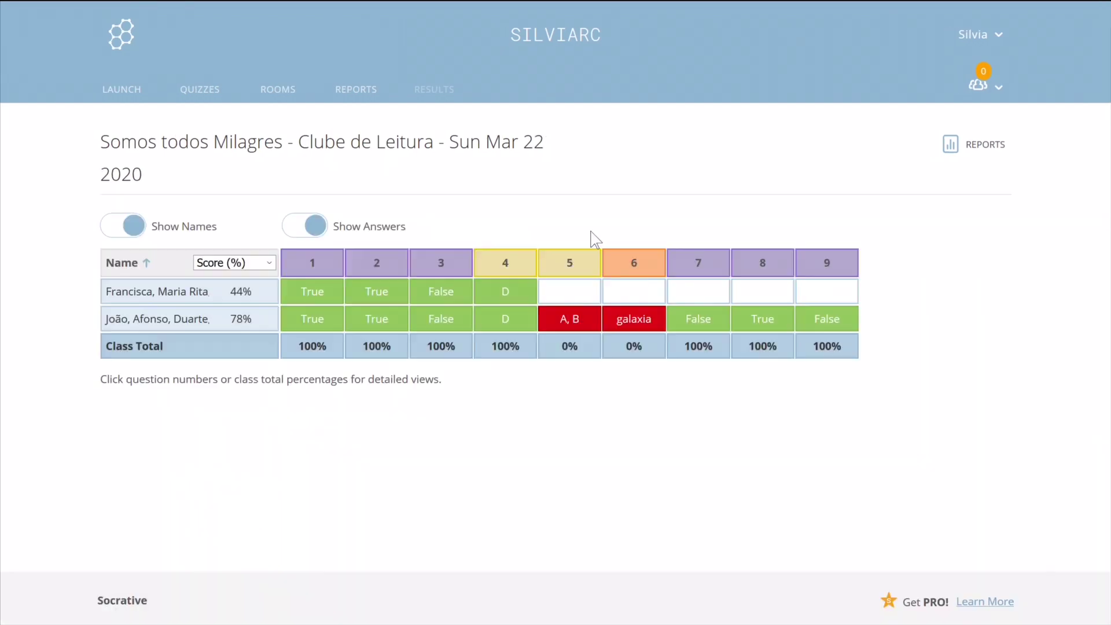
Open and close the Reports options, then return to the Launch page.
left_click(976, 150)
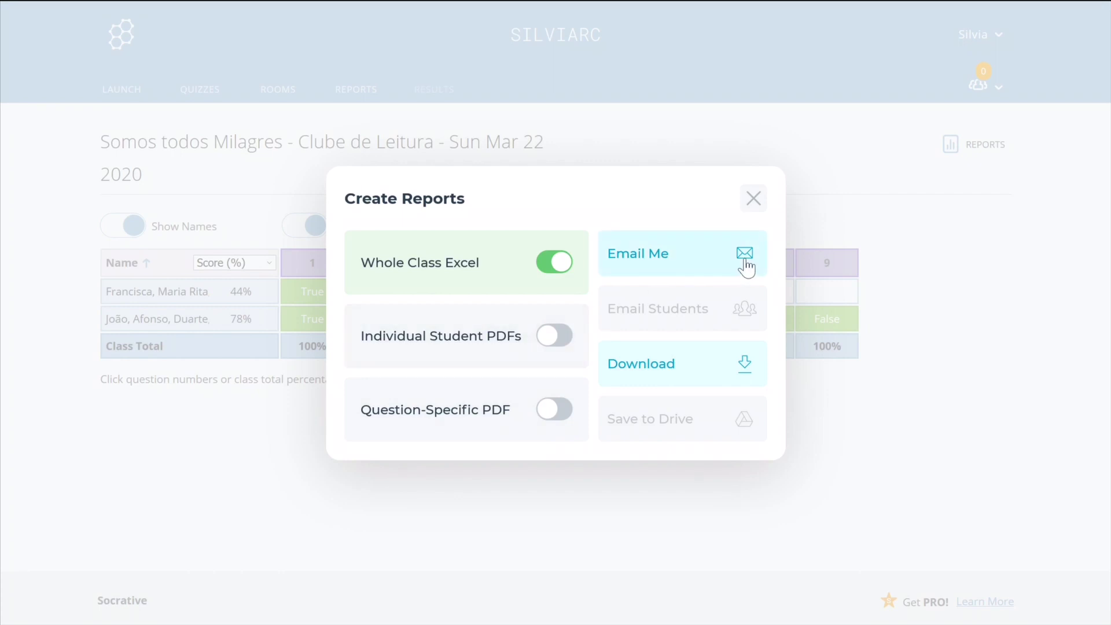
left_click(758, 209)
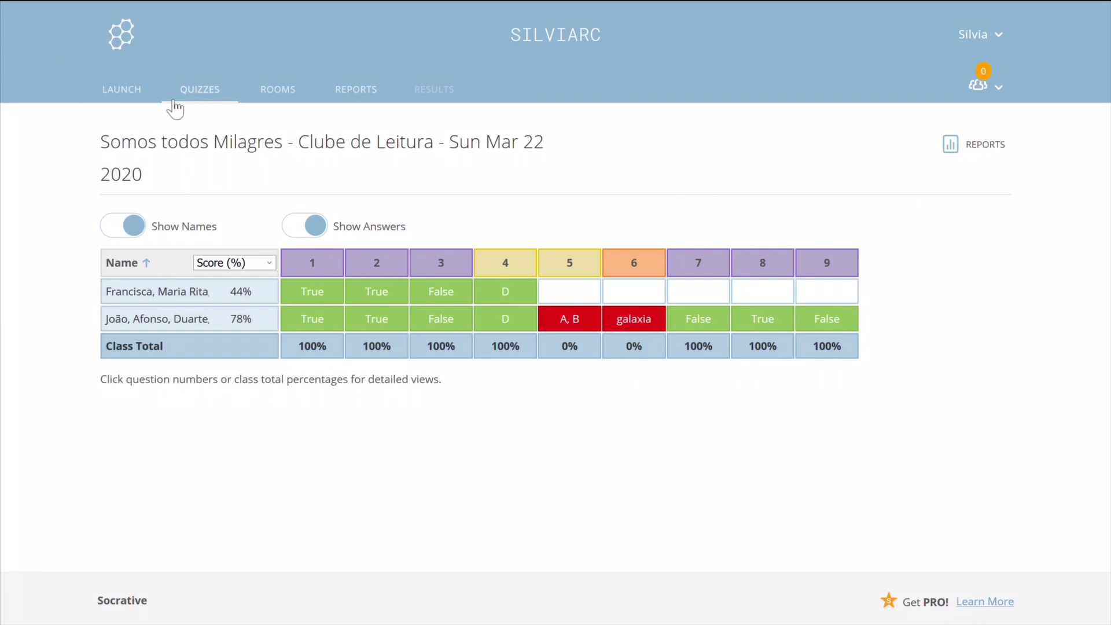
left_click(134, 93)
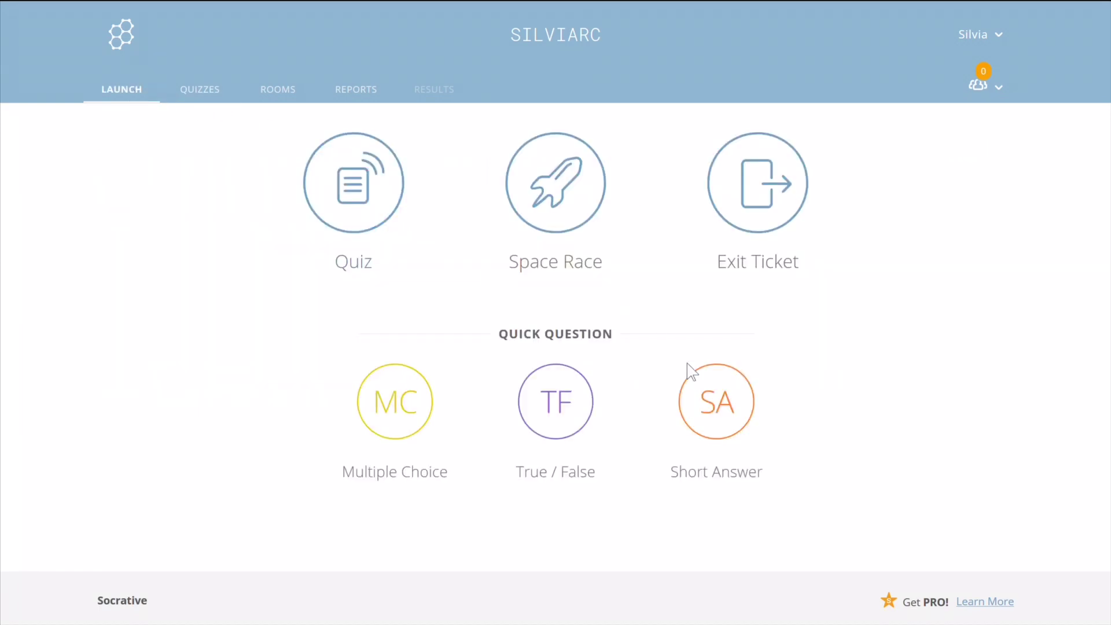
Start a Short Answer question 'Porque é que o Auggie se sente bem perto dos habitantes de Plutão?' with unlimited responses.
left_click(729, 398)
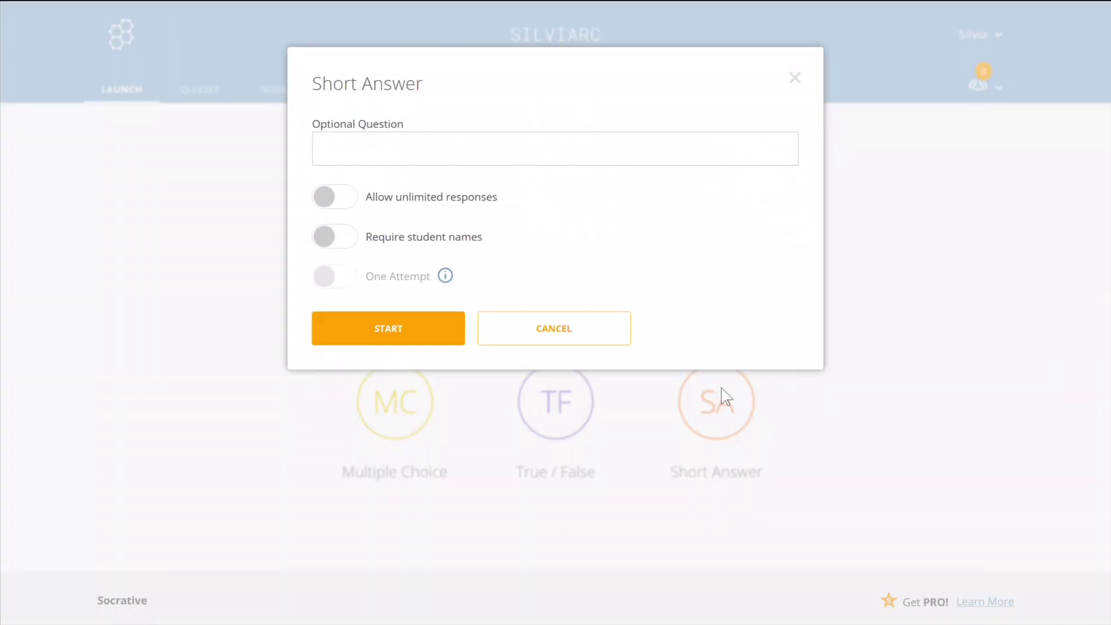
left_click(530, 147)
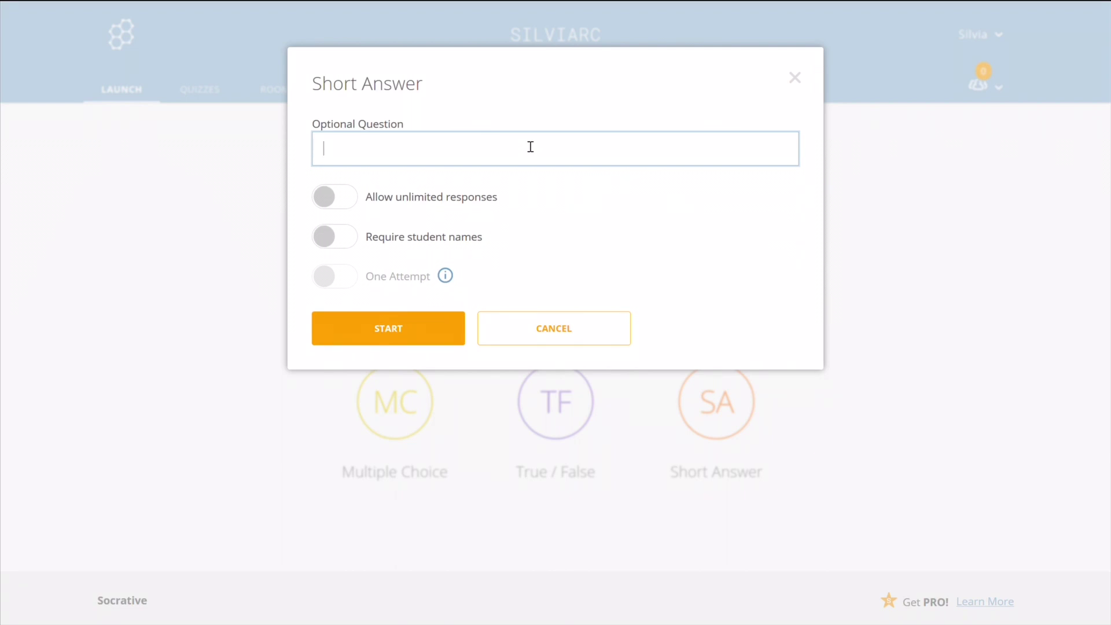
type("Porque é que o Auggie se se")
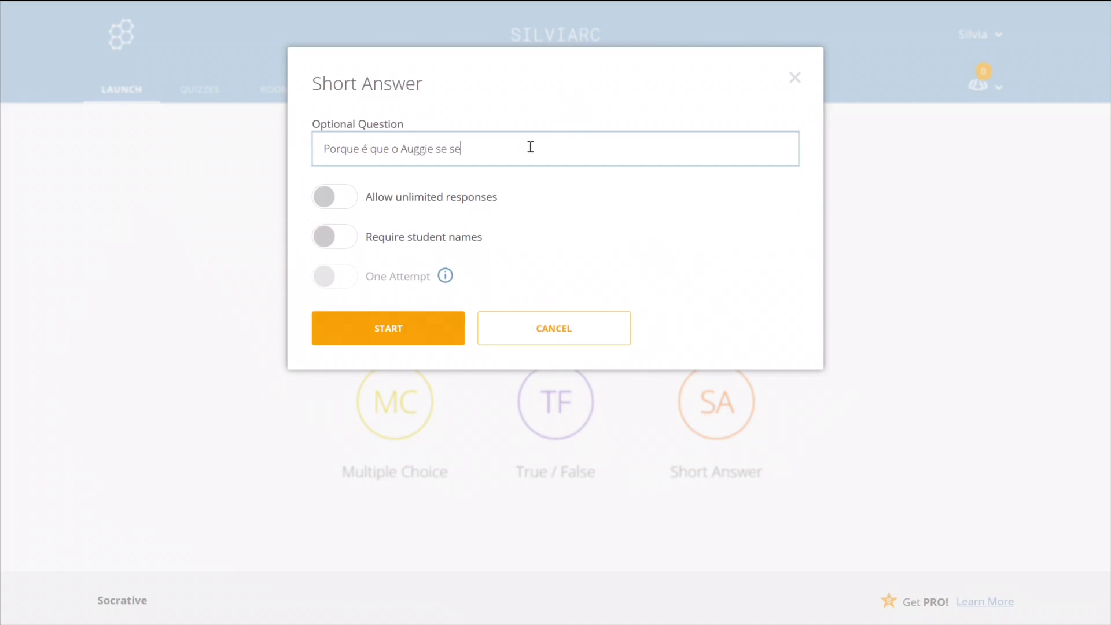
type("nte bem perto dos habitantes de")
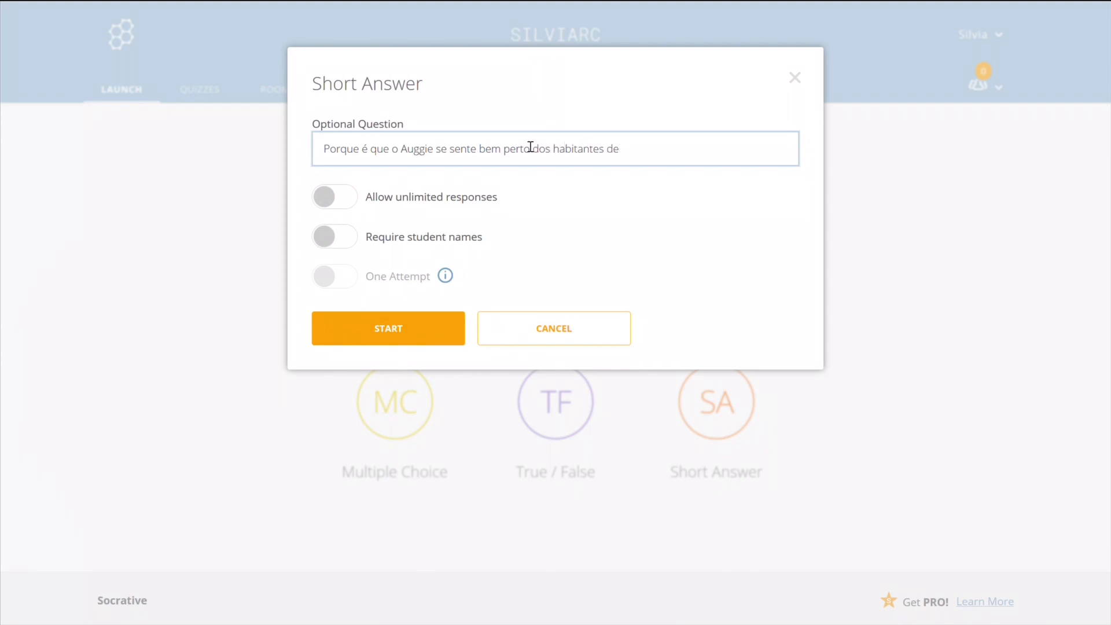
type(" Plutão?")
left_click(341, 200)
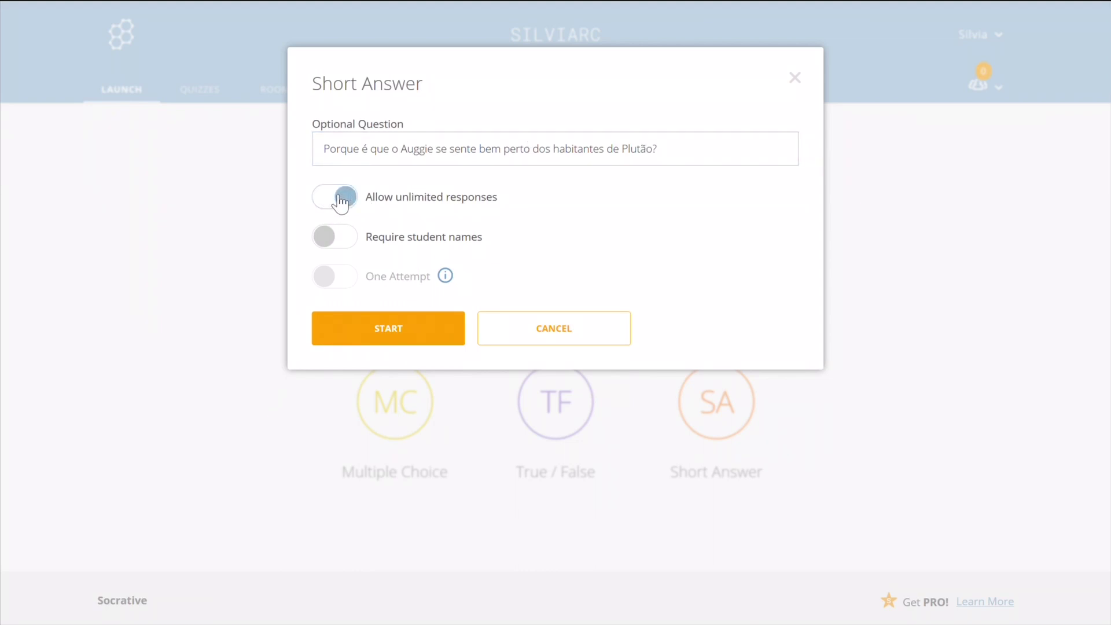
left_click(407, 331)
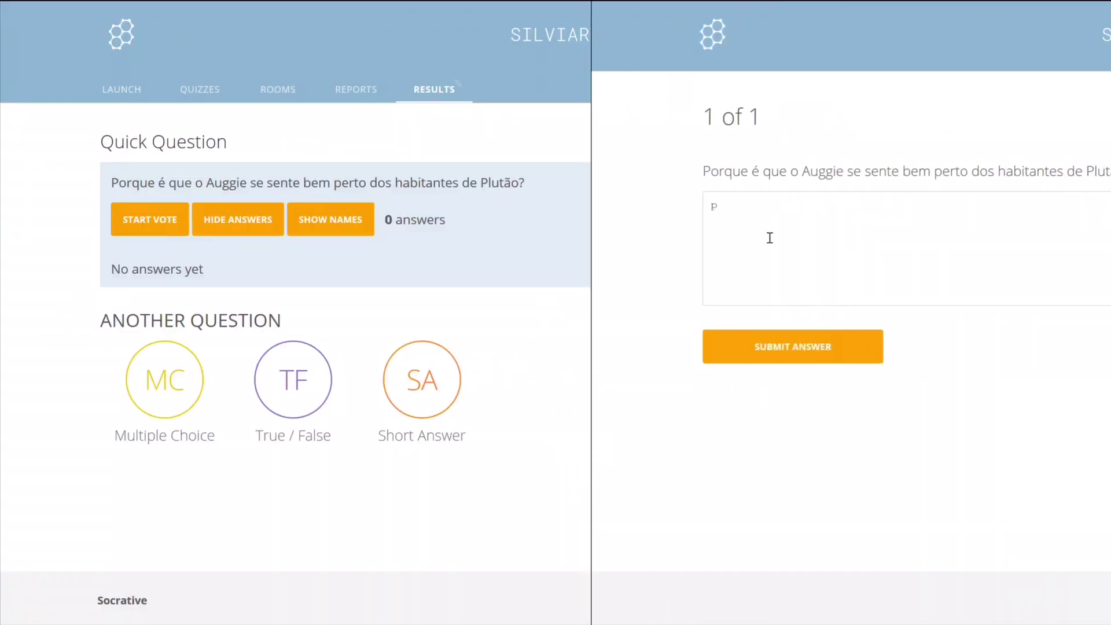
Submit the student answers 'porque se sente sozinho' and 'porque se sente um ET'.
type("orque ")
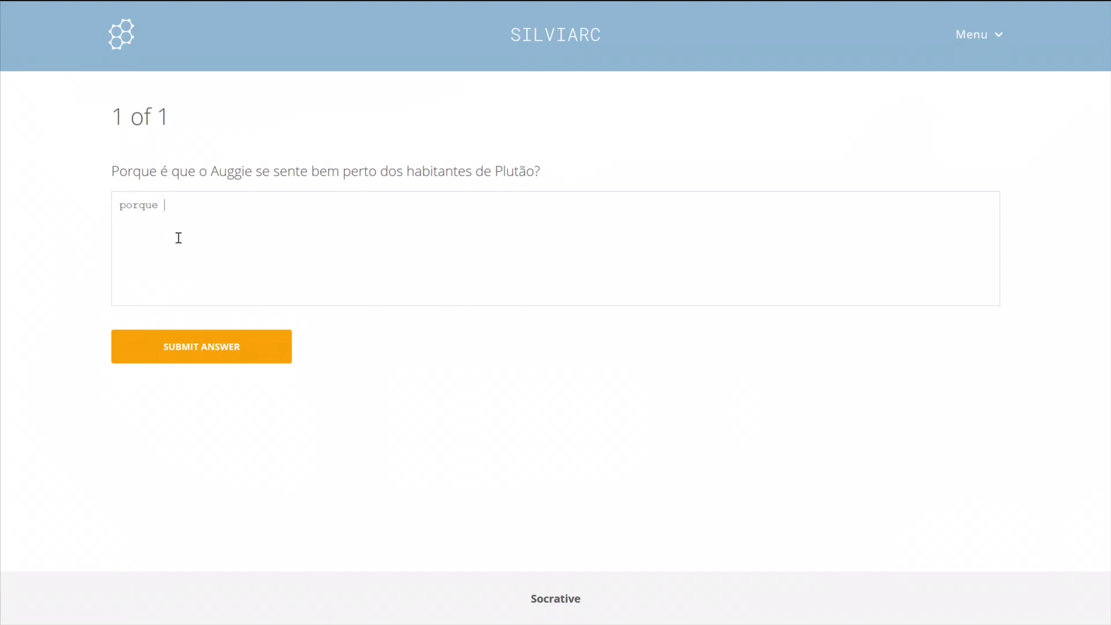
type("se sente sozinho")
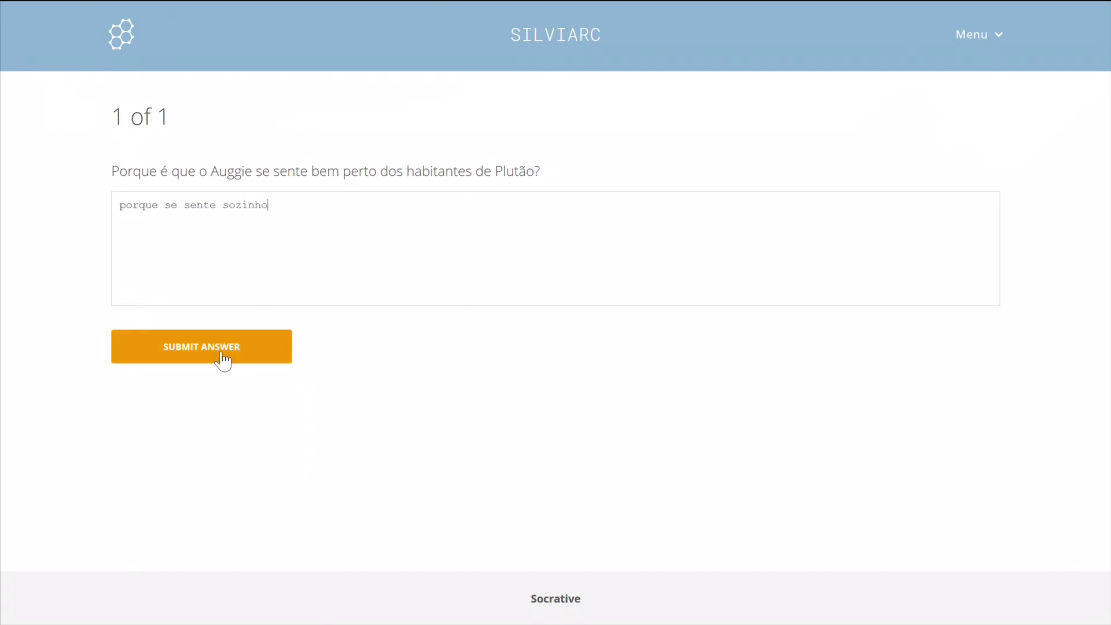
left_click(215, 355)
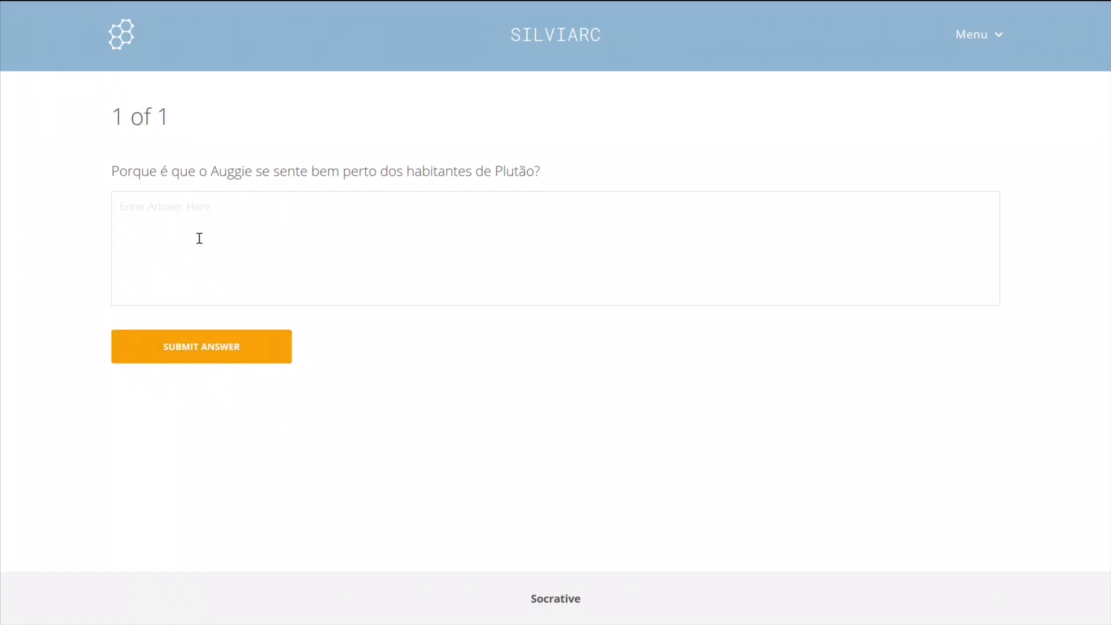
type("porque se sente um ET")
left_click(233, 350)
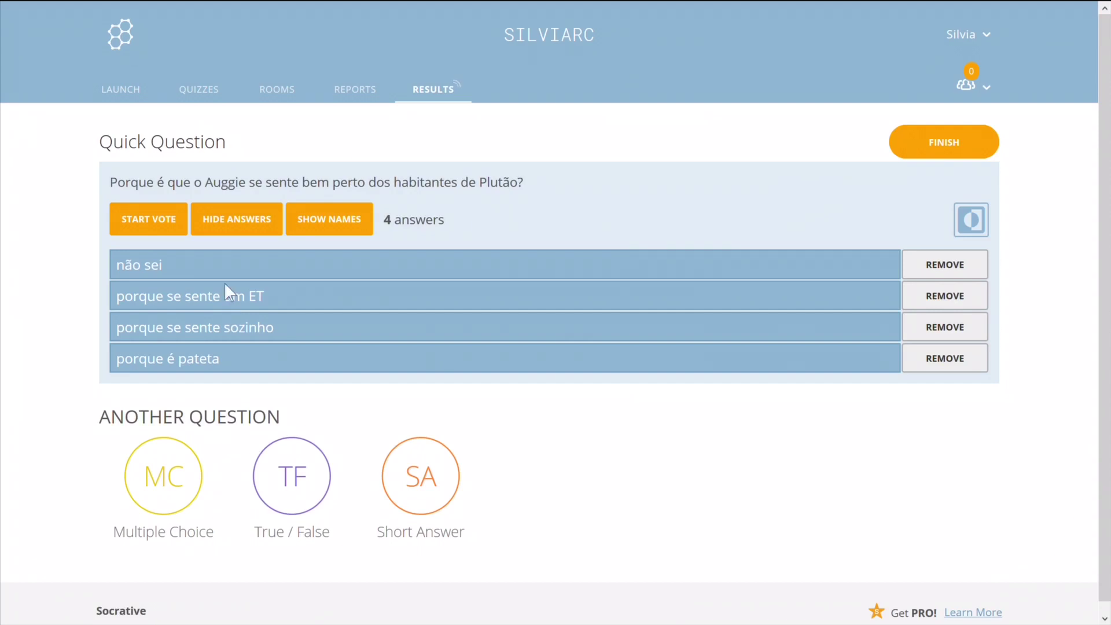
Remove the 'não sei' and 'porque é pateta' answers and start a vote on the rest.
left_click(940, 266)
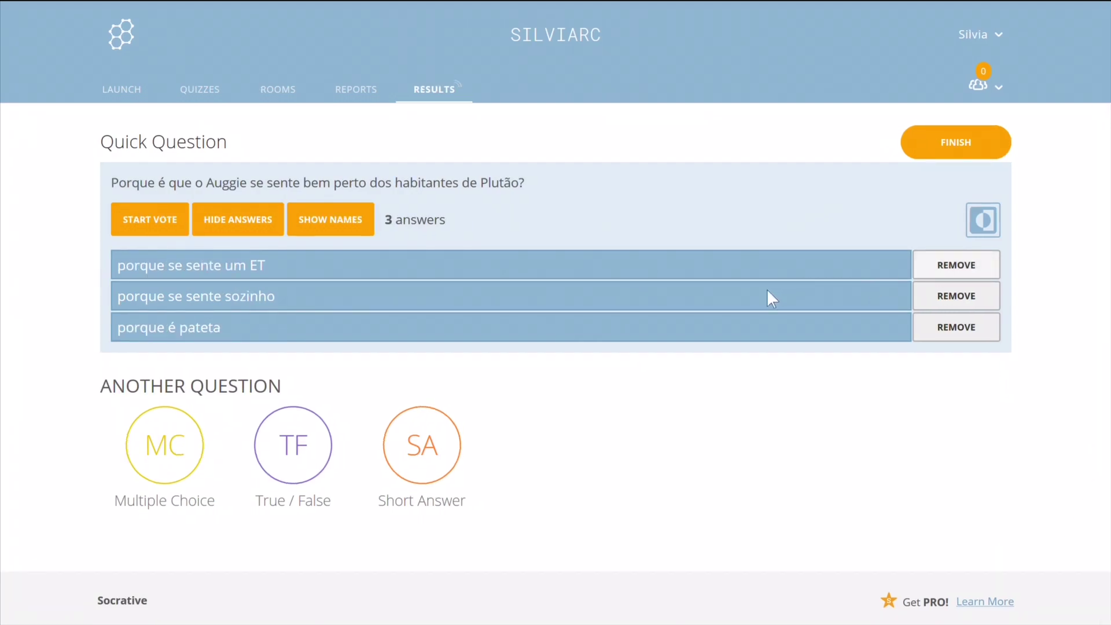
left_click(930, 326)
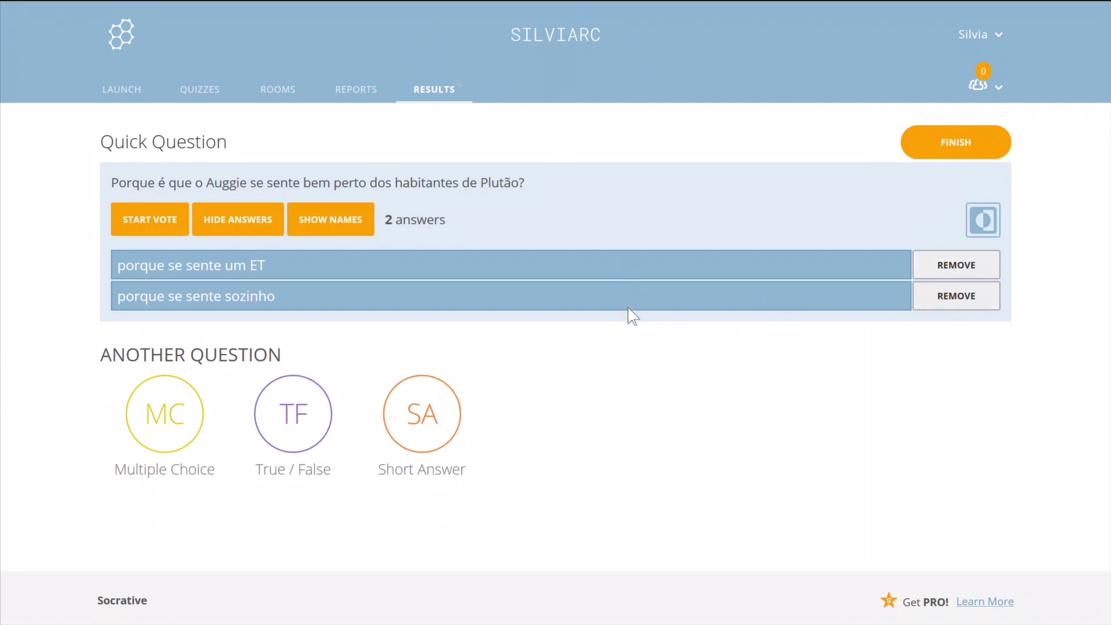
left_click(158, 215)
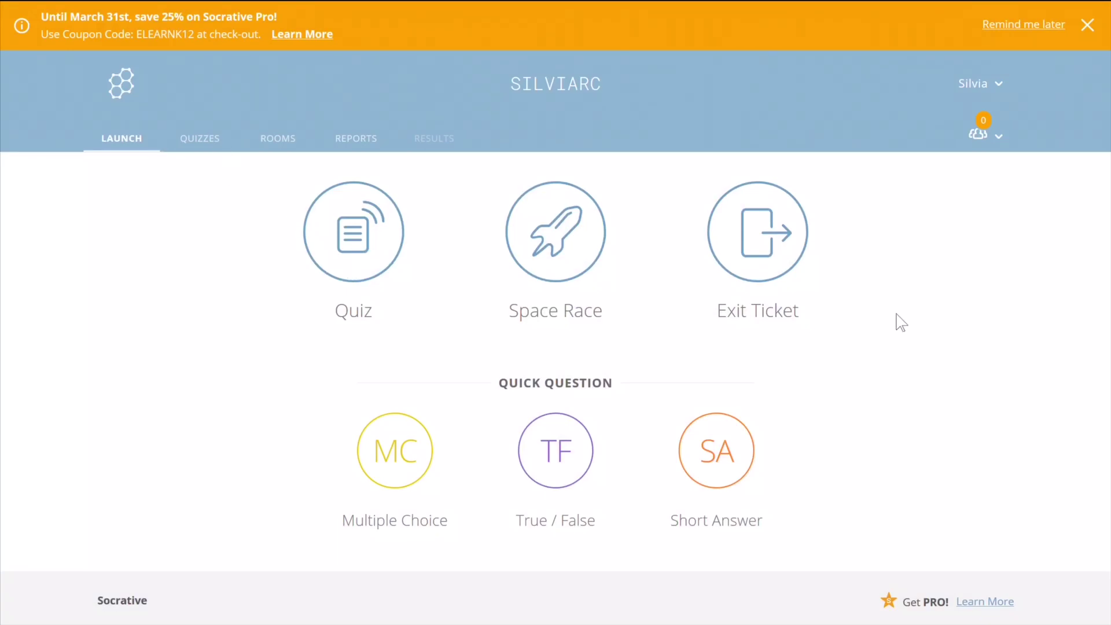
Launch the 'Somos todos Milagres - Clube de Leitura' quiz with Instant Feedback delivery.
left_click(346, 260)
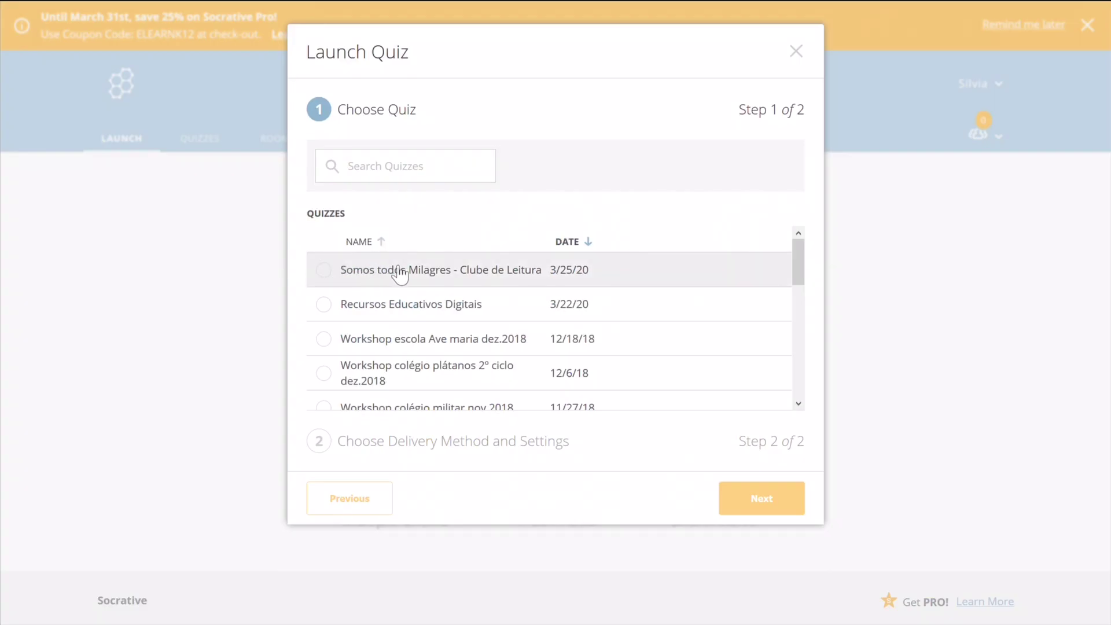
left_click(324, 269)
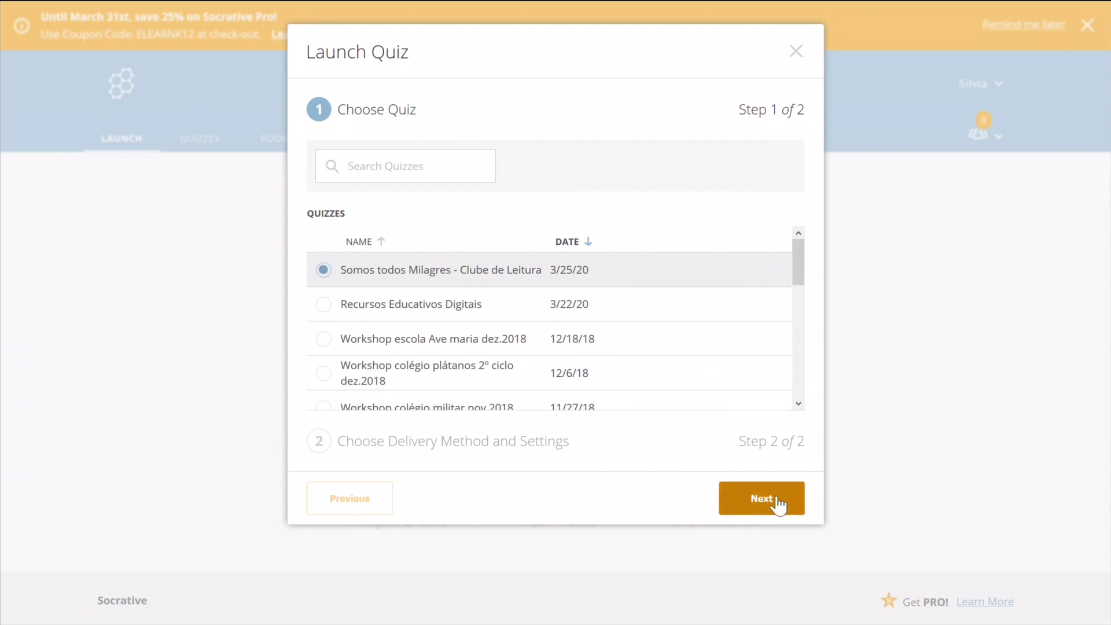
left_click(762, 499)
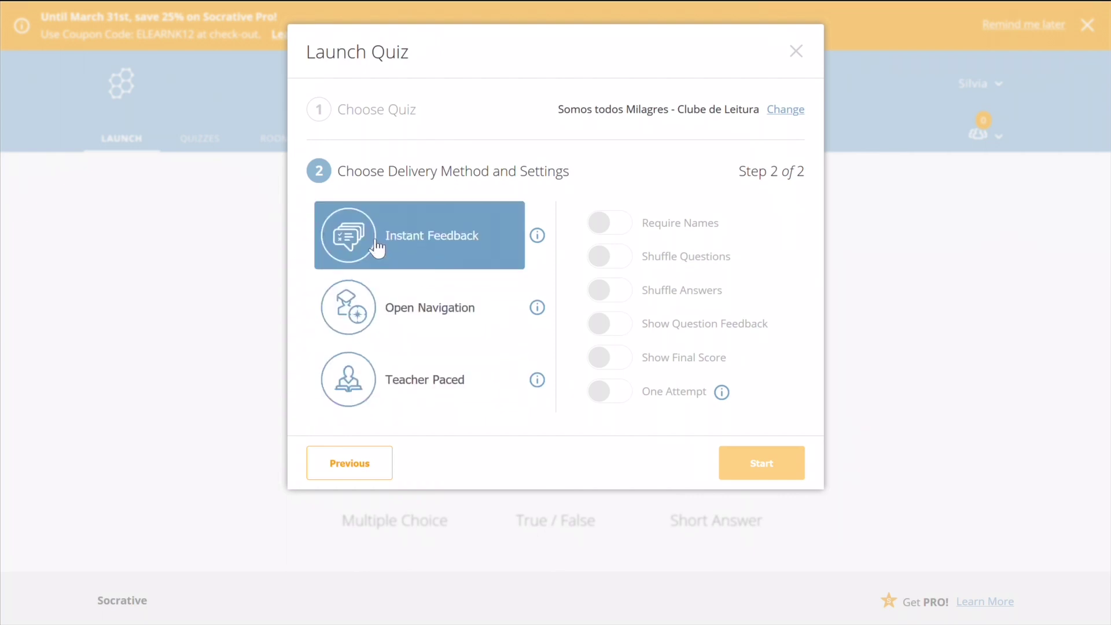
left_click(472, 237)
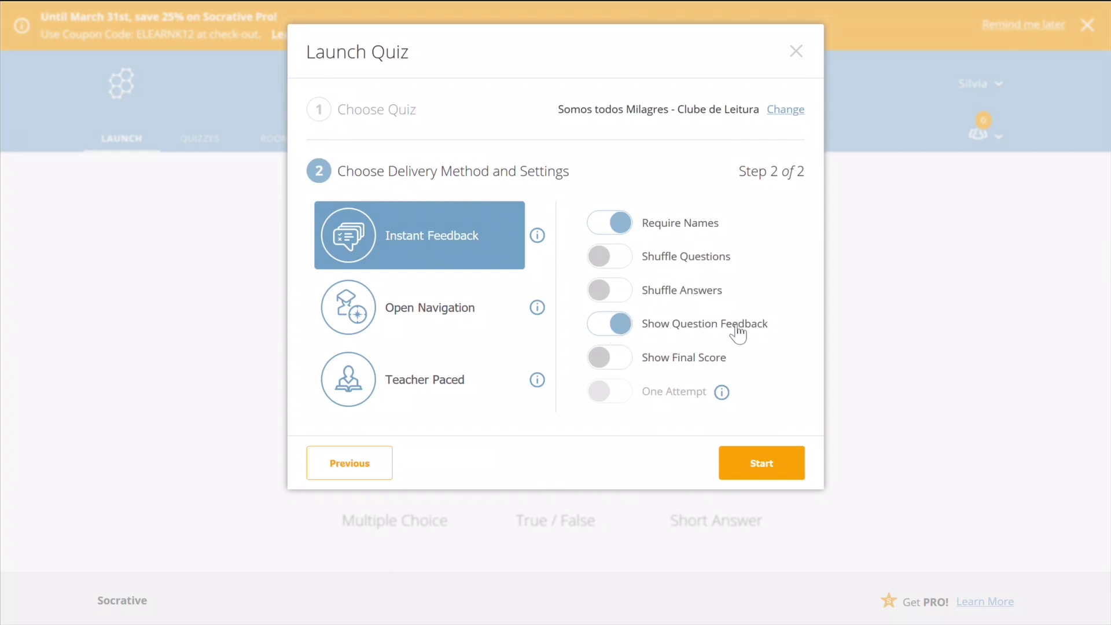
left_click(761, 468)
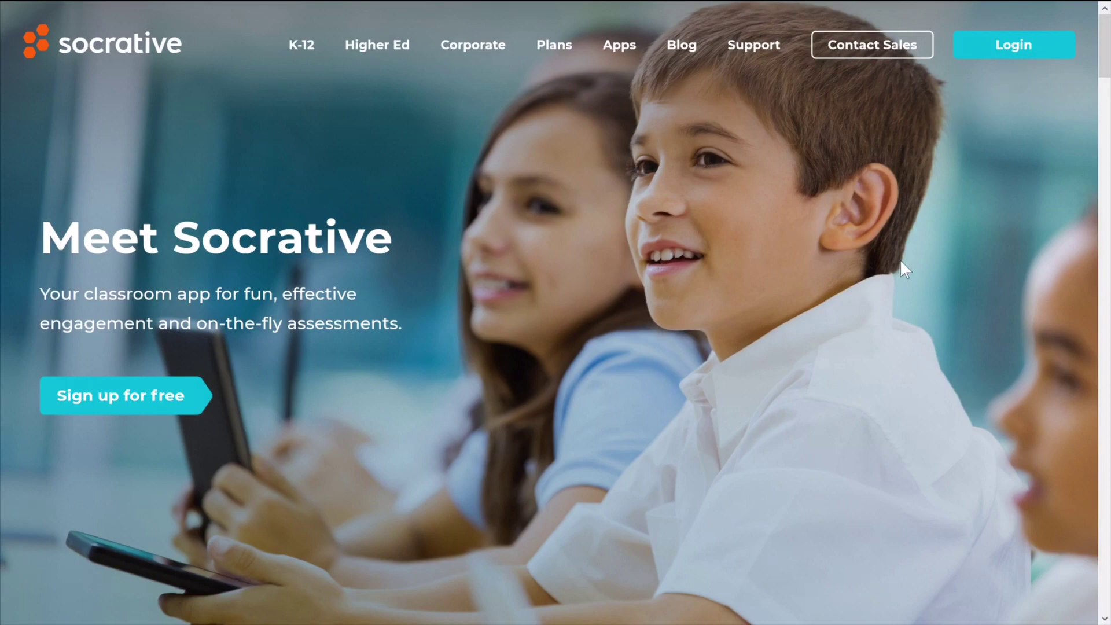
Join the teacher's room through Student Login and enter the quiz with a student name.
left_click(1030, 45)
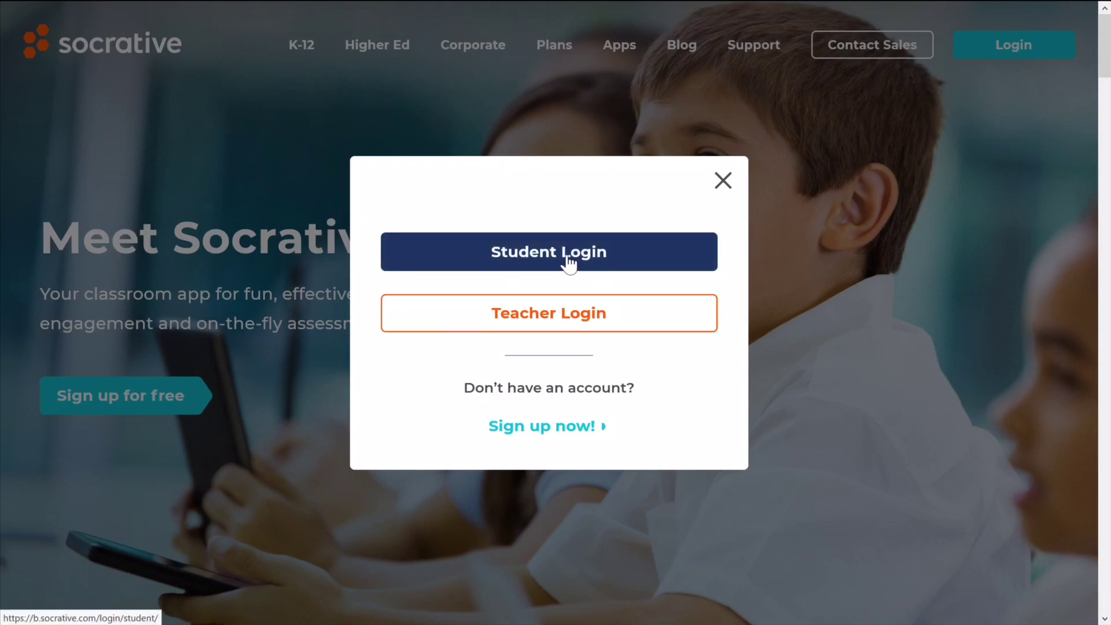
left_click(568, 264)
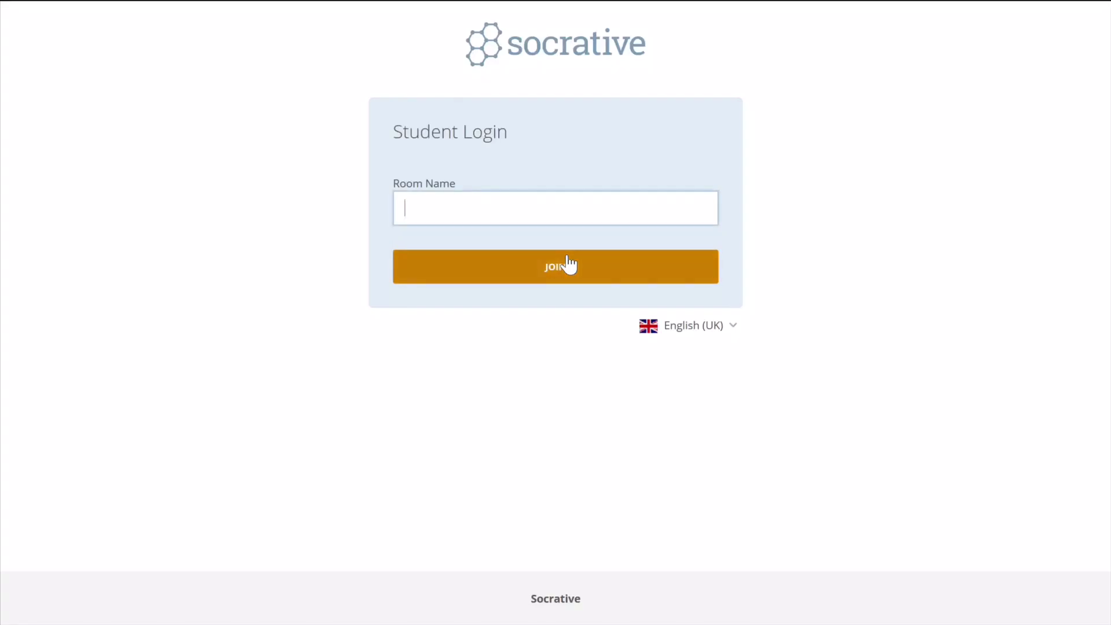
left_click(554, 278)
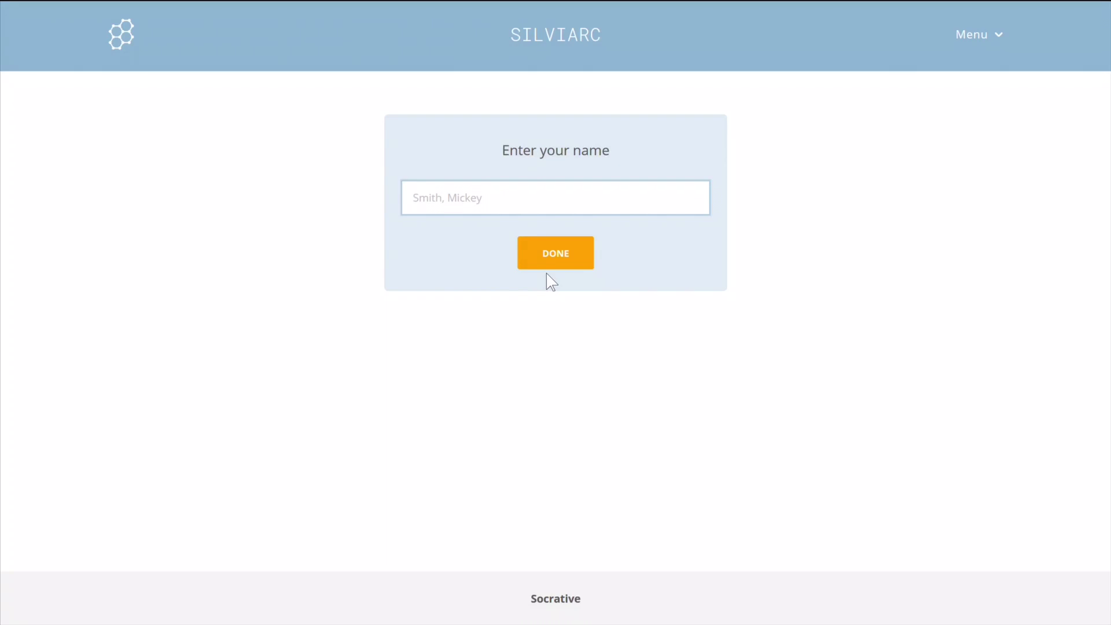
type("Duarte")
left_click(564, 254)
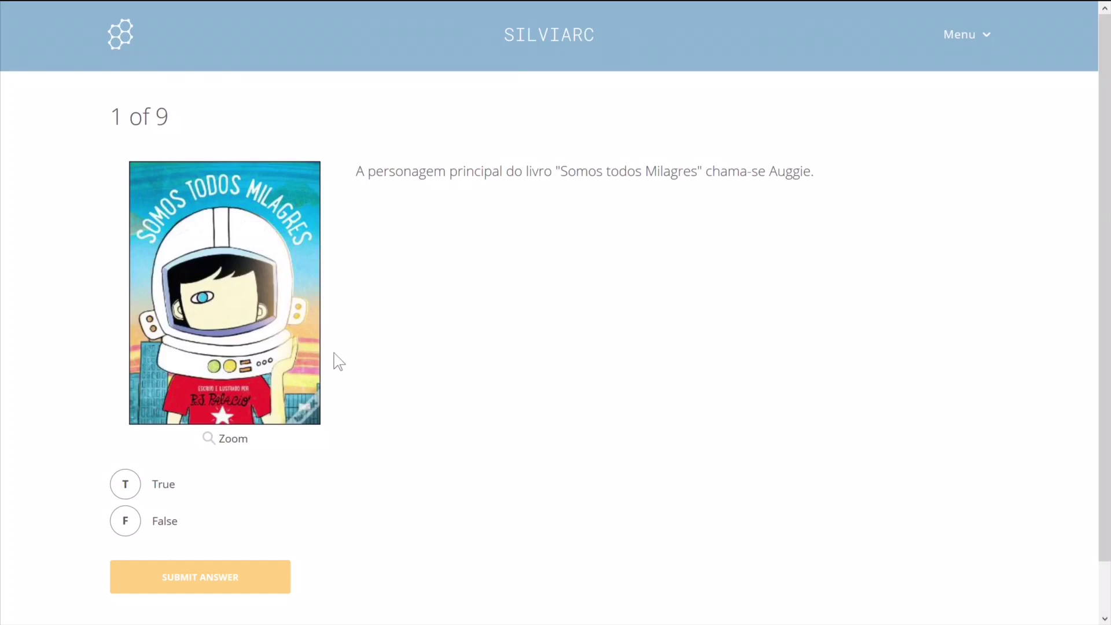
Answer True to question 1, submit it, and dismiss the feedback to reach question 2.
left_click(129, 493)
left_click(193, 581)
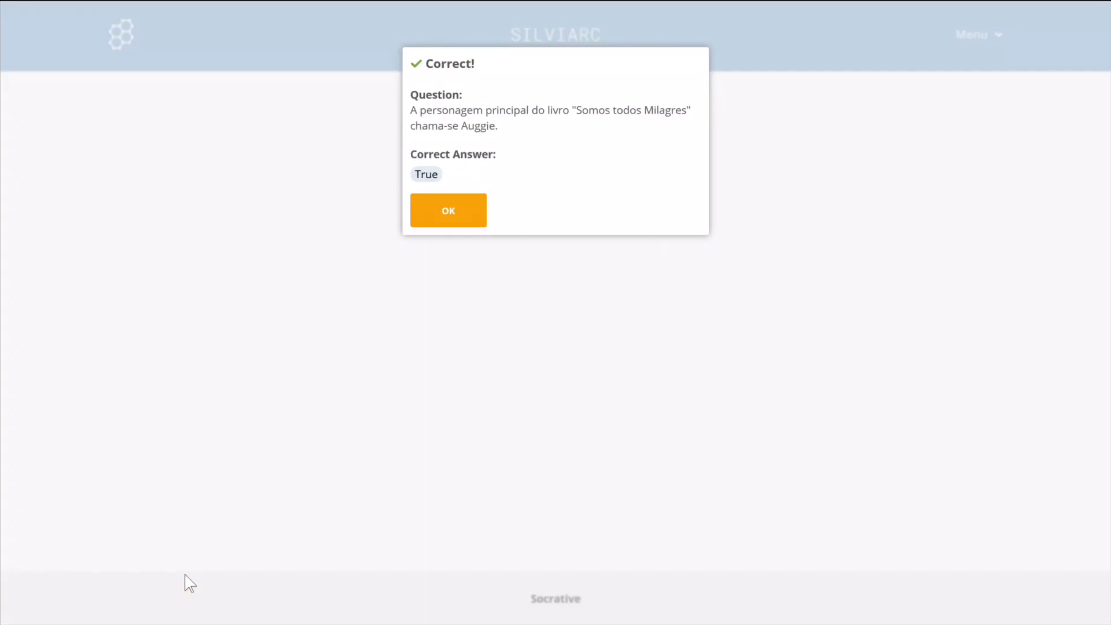
left_click(471, 222)
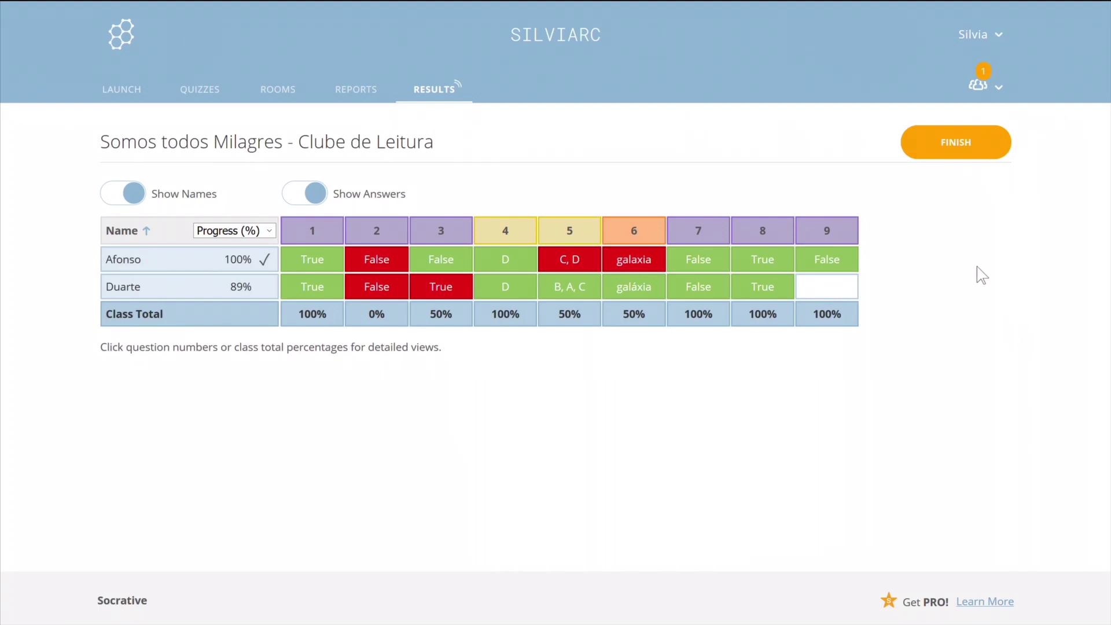
Finish the running quiz activity and confirm ending it.
left_click(978, 143)
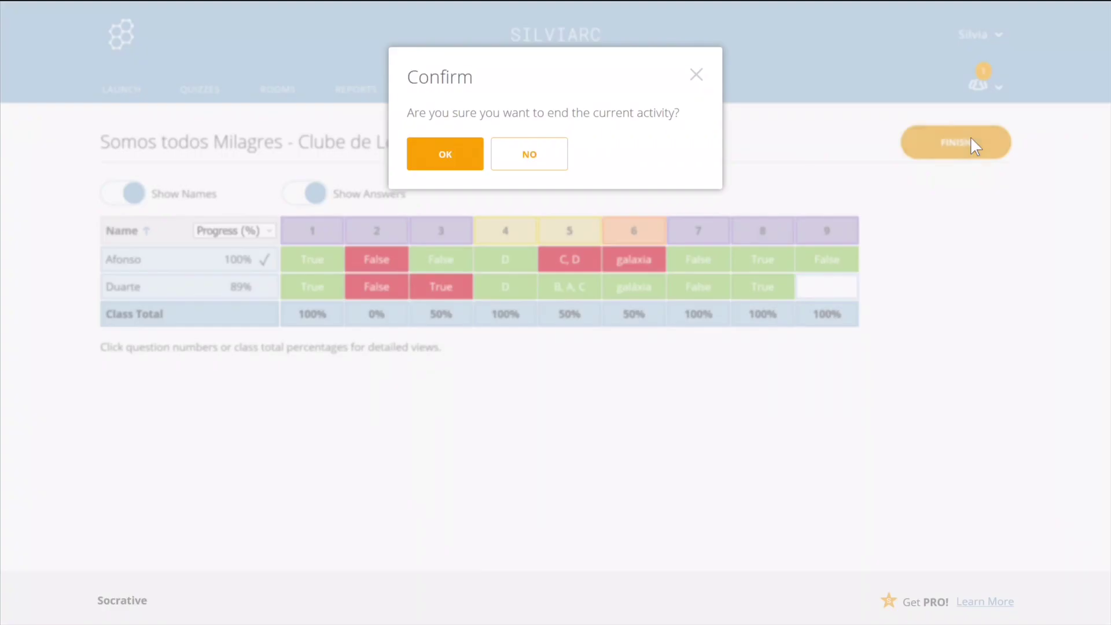
left_click(445, 154)
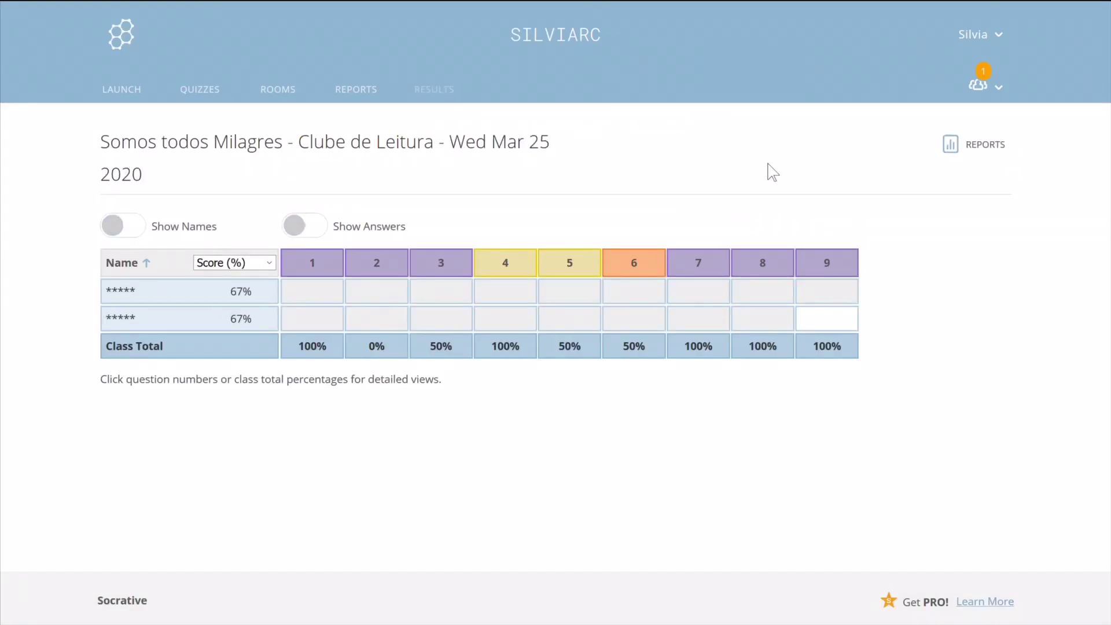
From Reports, download the Whole Class Excel report for the Somos todos Milagres quiz.
left_click(956, 154)
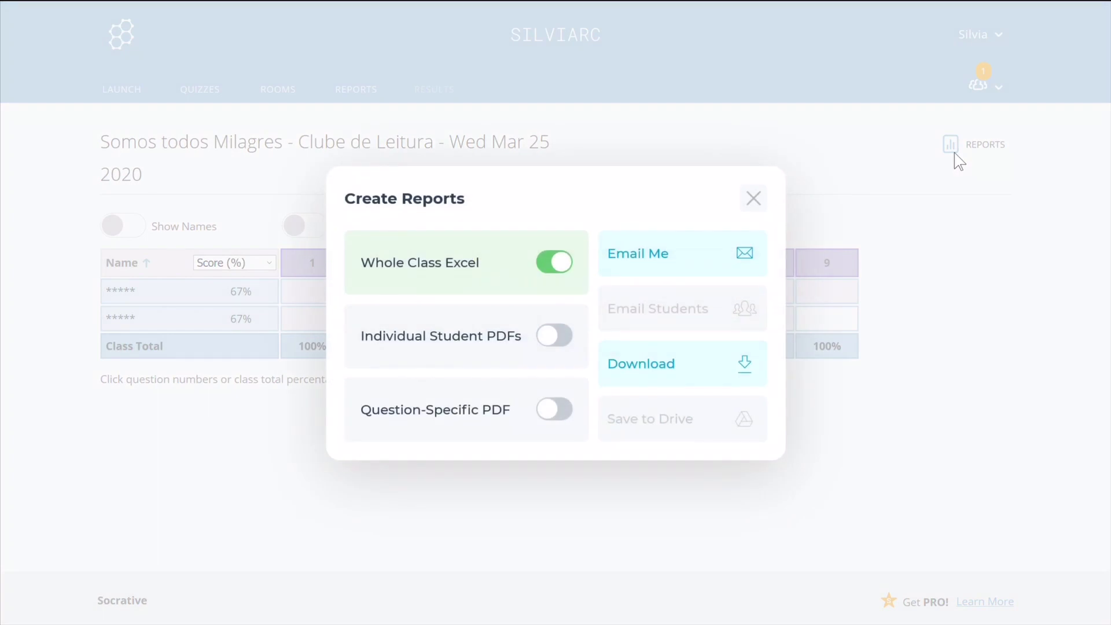
left_click(453, 275)
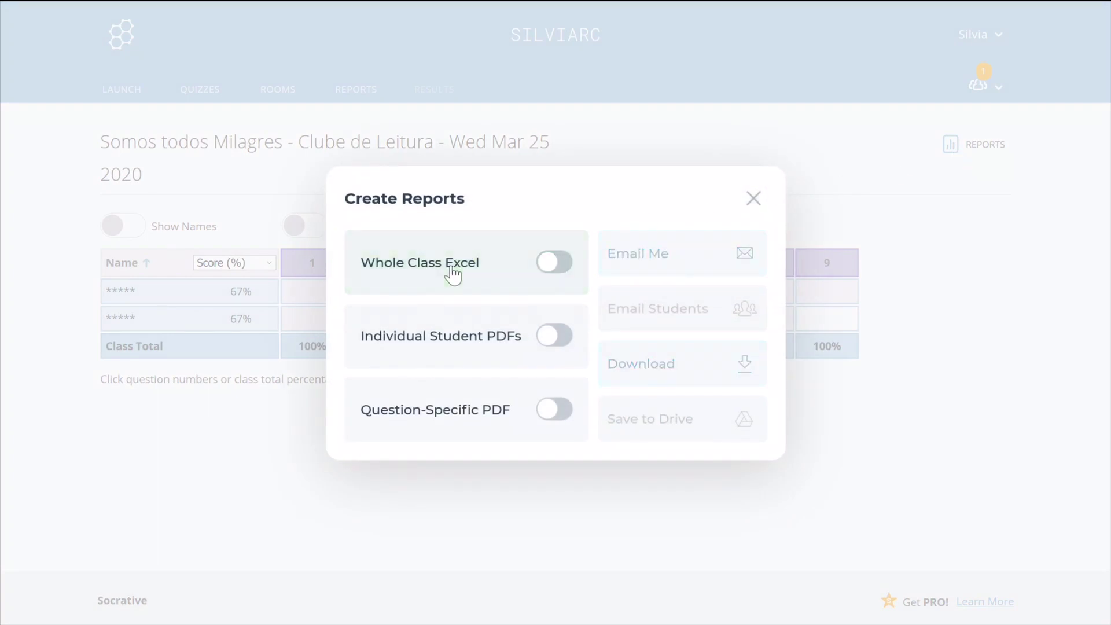
left_click(453, 275)
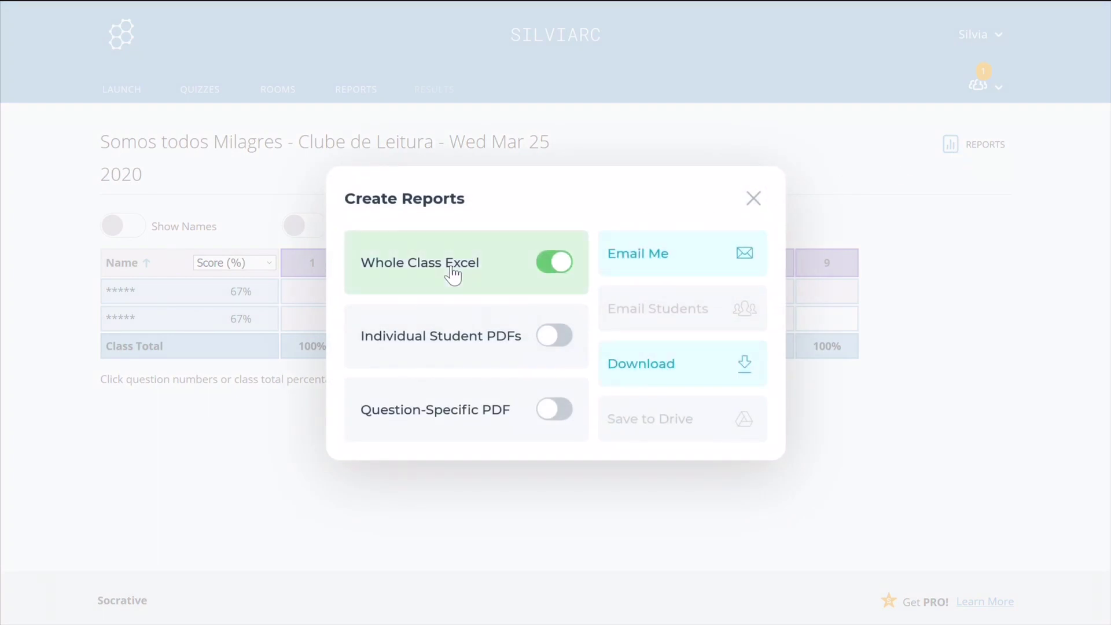
left_click(689, 379)
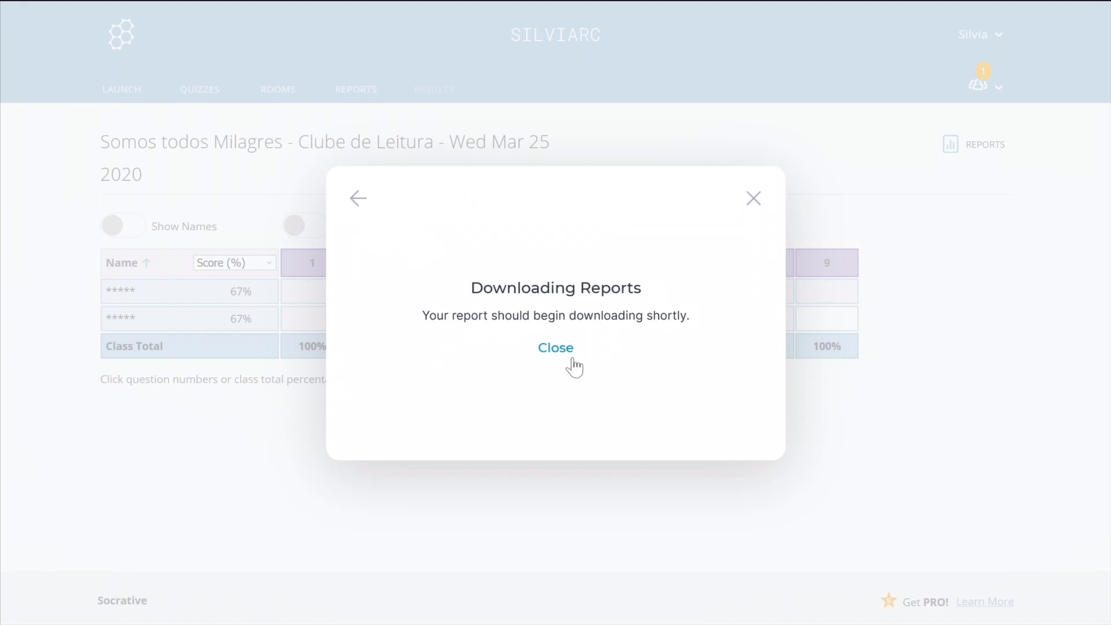